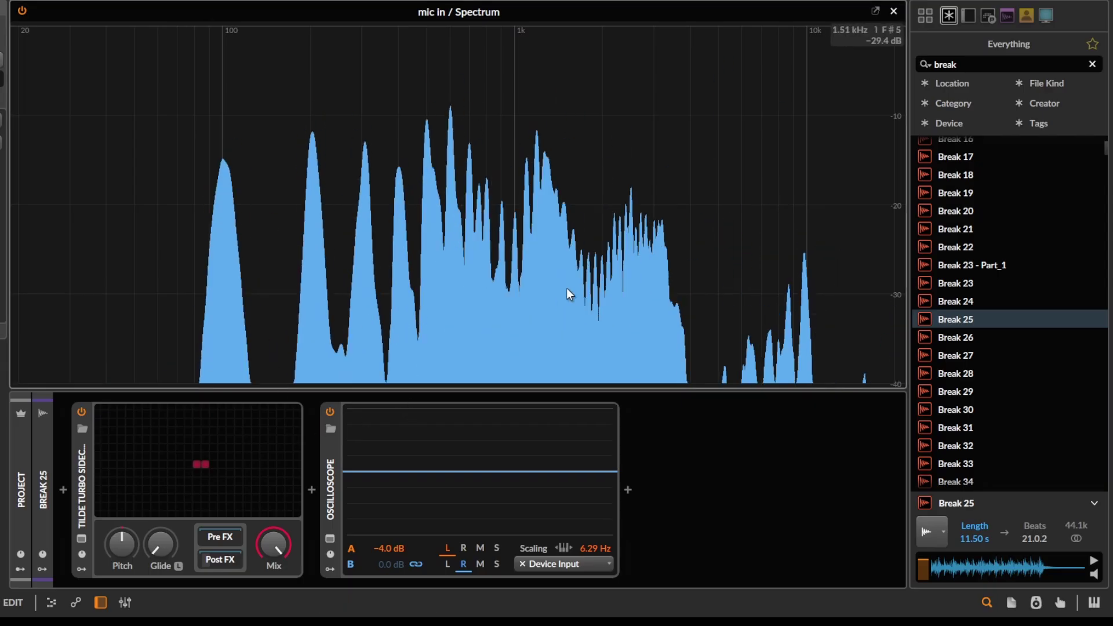
# Step: Close the spectrum view and open the tilde turbo sidechain patch on the Break 25 track for editing
pyautogui.press('Escape')
pyautogui.moveTo(347, 208); pyautogui.dragTo(412, 199)
pyautogui.scroll(2, 471, 186)
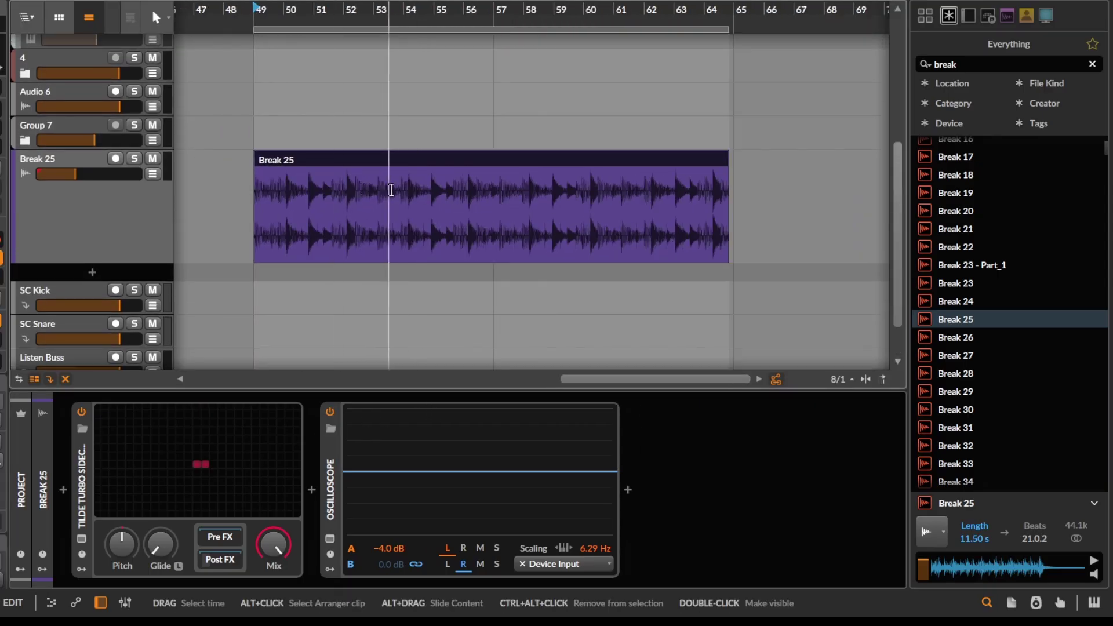
pyautogui.doubleClick(294, 463)
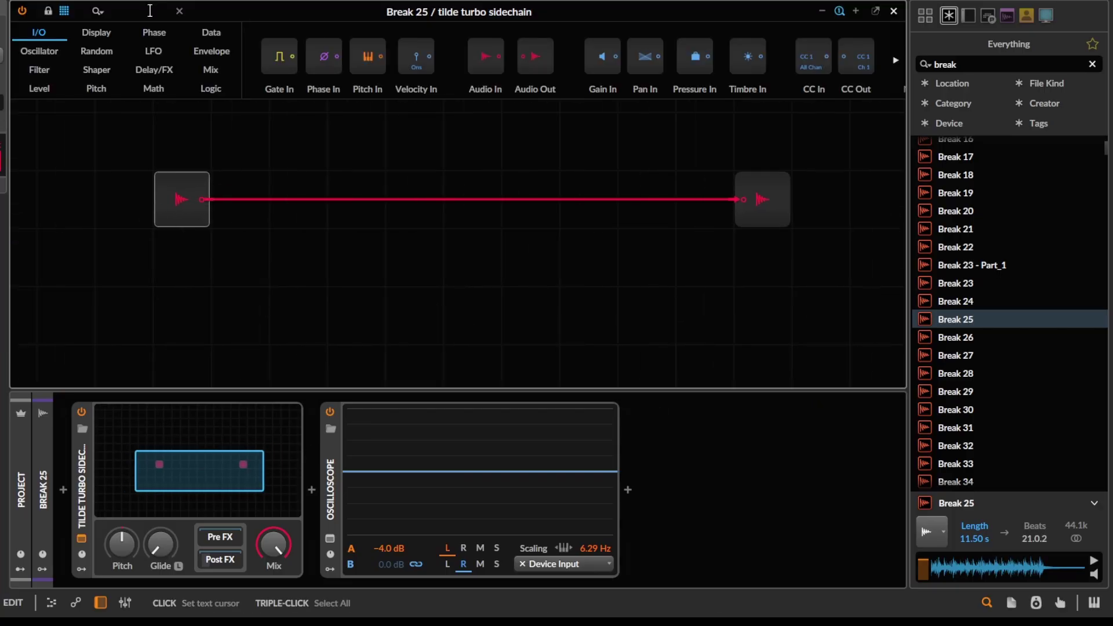
# Step: Add a Dome module to the patch and connect the audio input to it
pyautogui.click(149, 11)
pyautogui.write('dome')
pyautogui.moveTo(47, 58); pyautogui.dragTo(326, 252)
pyautogui.moveTo(192, 196); pyautogui.dragTo(278, 258)
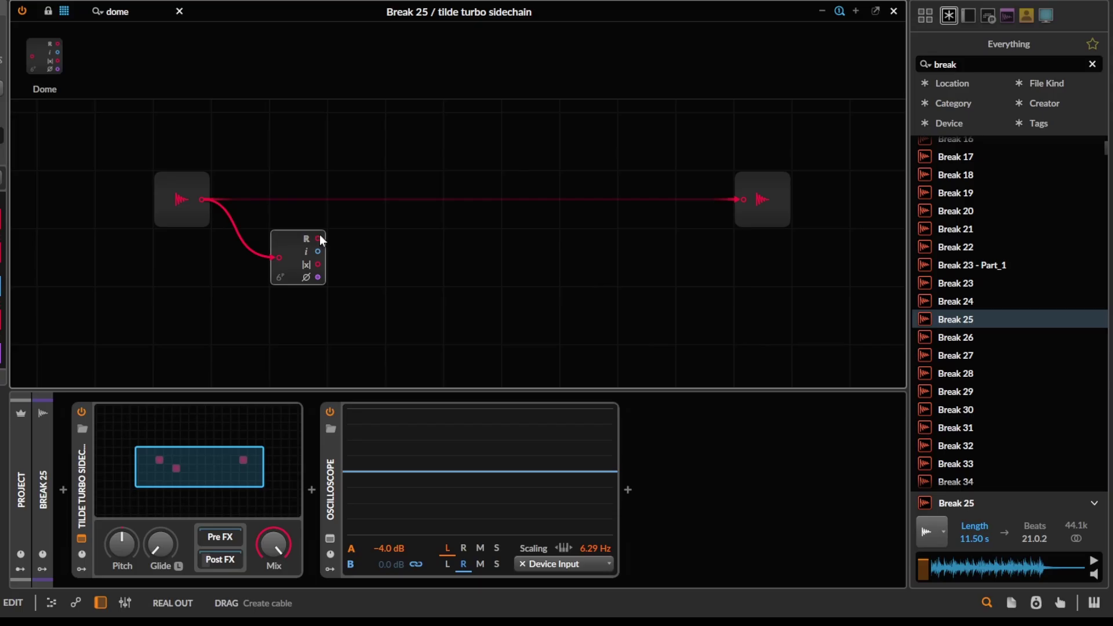
pyautogui.moveTo(318, 237); pyautogui.dragTo(382, 234)
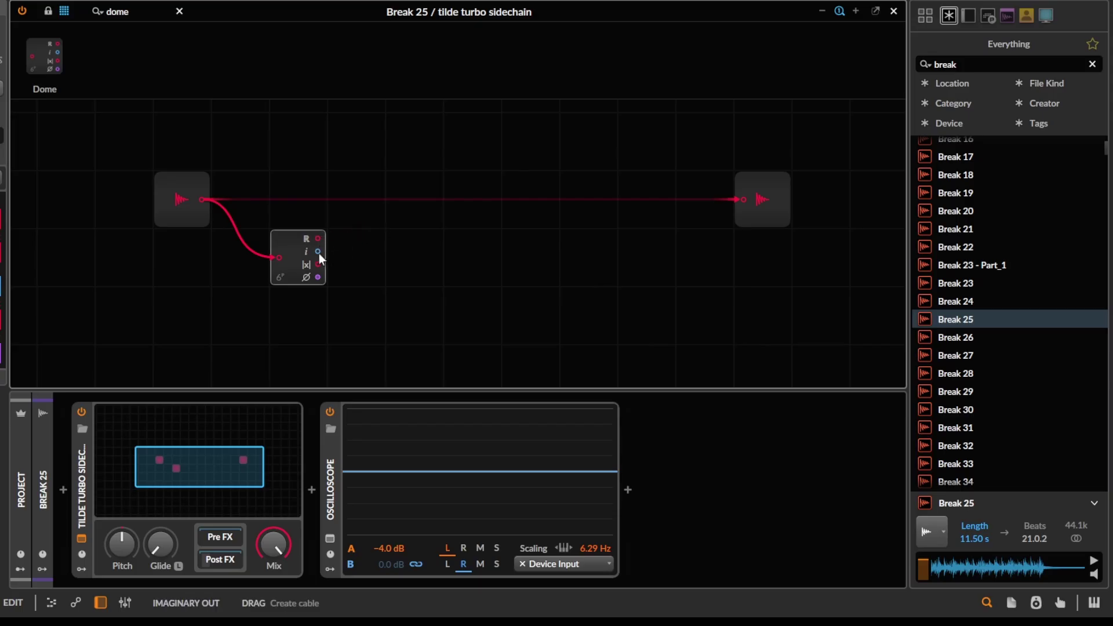
pyautogui.moveTo(318, 251)
pyautogui.mouseDown()
pyautogui.moveTo(490, 258)
pyautogui.moveTo(338, 248)
pyautogui.mouseUp()
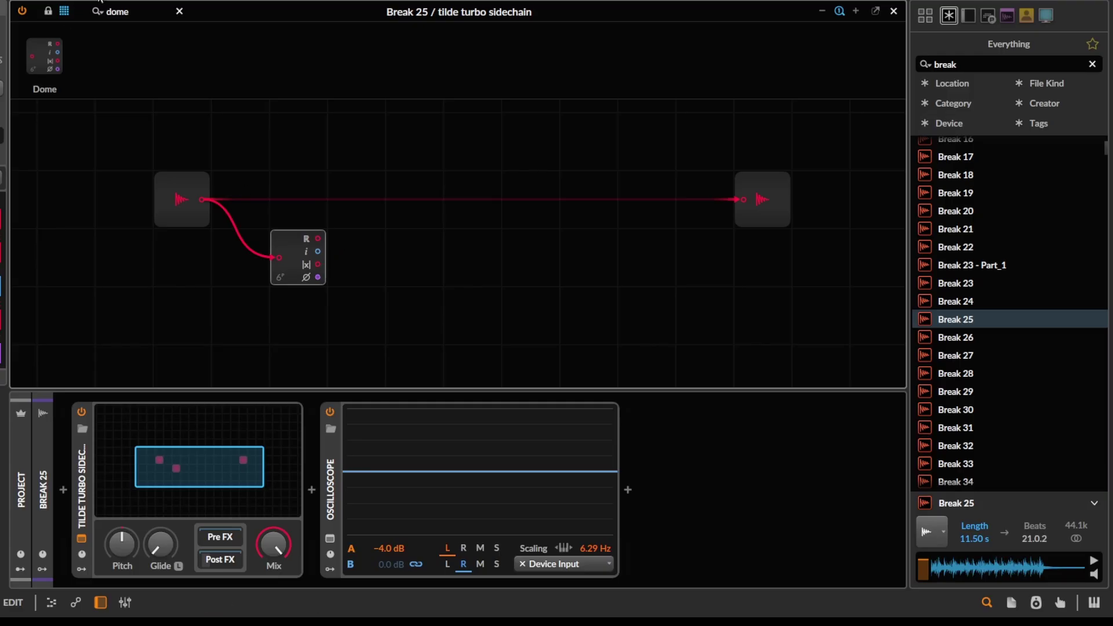
# Step: Insert an Oscilloscope module directly before the audio output and remove the cable feeding its input
pyautogui.write('scope')
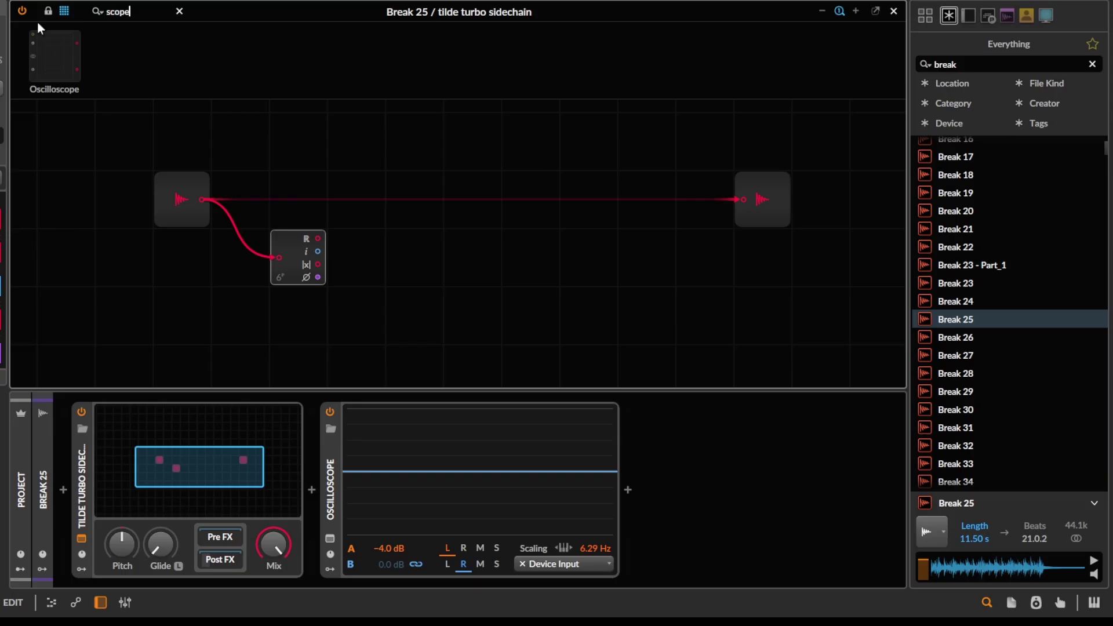
pyautogui.moveTo(54, 56); pyautogui.dragTo(743, 199)
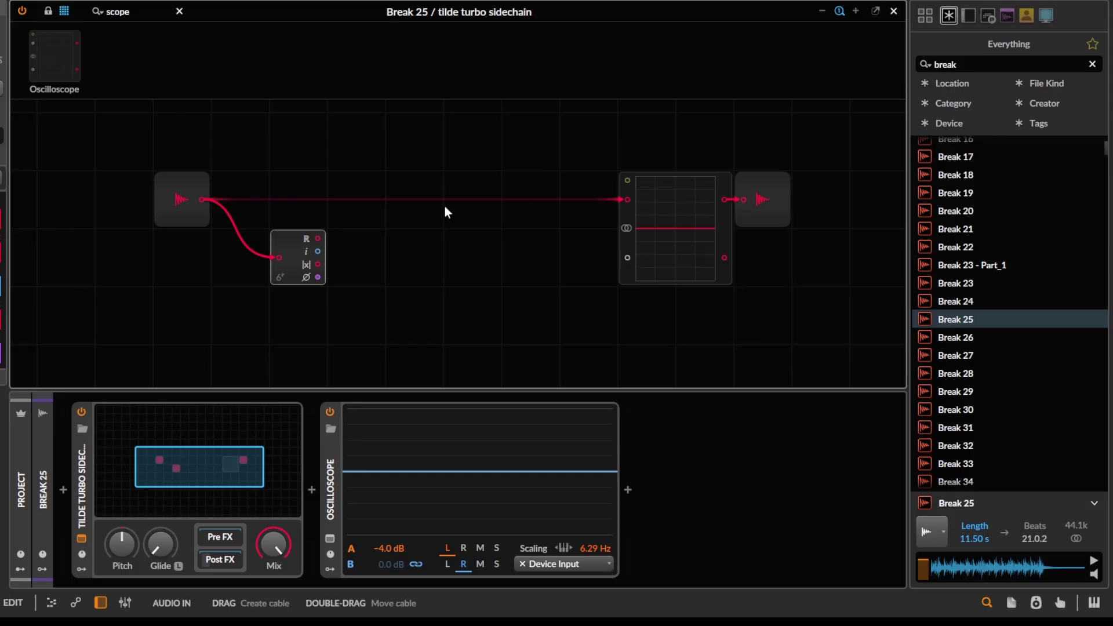
pyautogui.doubleClick(626, 200)
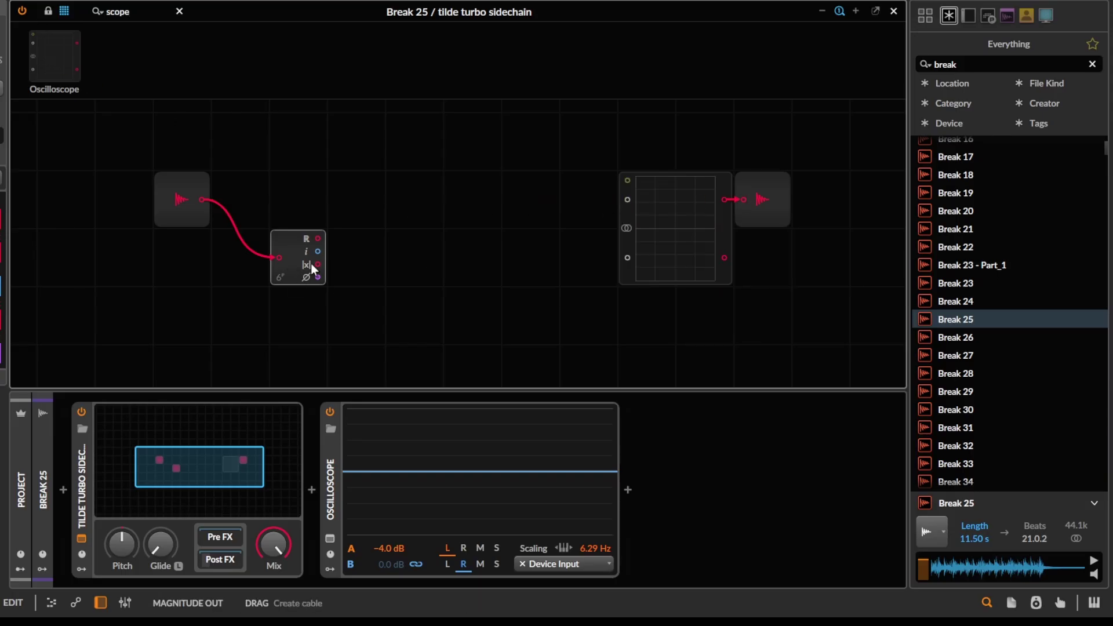
# Step: Move the audio input and Dome modules farther from the Oscilloscope module, placing them close together
pyautogui.moveTo(317, 265); pyautogui.dragTo(400, 338)
pyautogui.moveTo(160, 185); pyautogui.dragTo(103, 185)
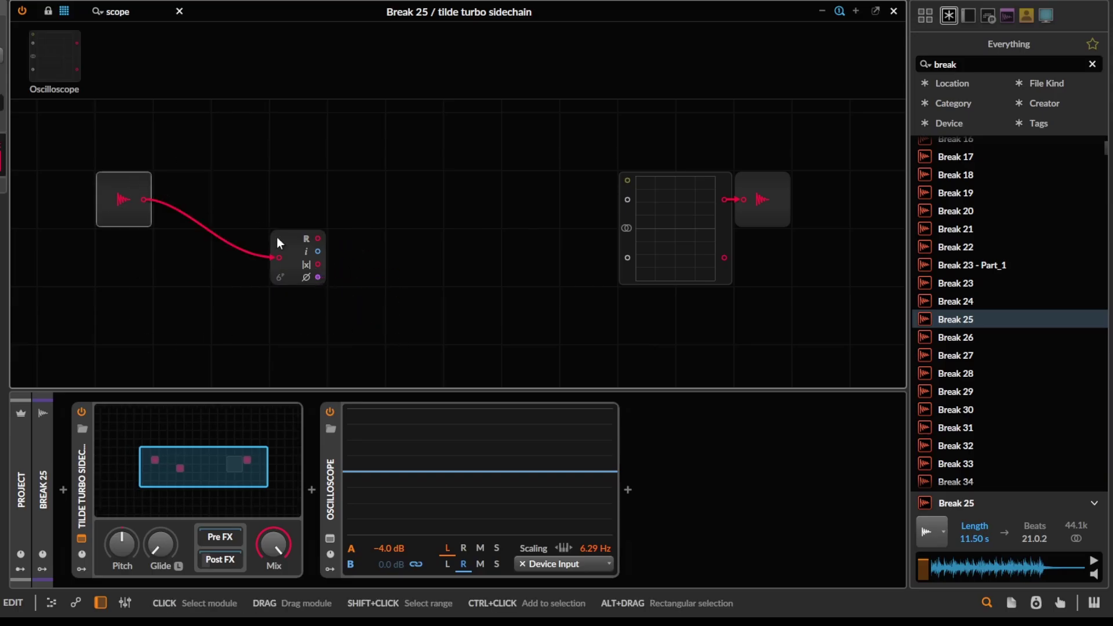
pyautogui.moveTo(276, 237)
pyautogui.mouseDown()
pyautogui.moveTo(160, 238)
pyautogui.moveTo(284, 255)
pyautogui.mouseUp()
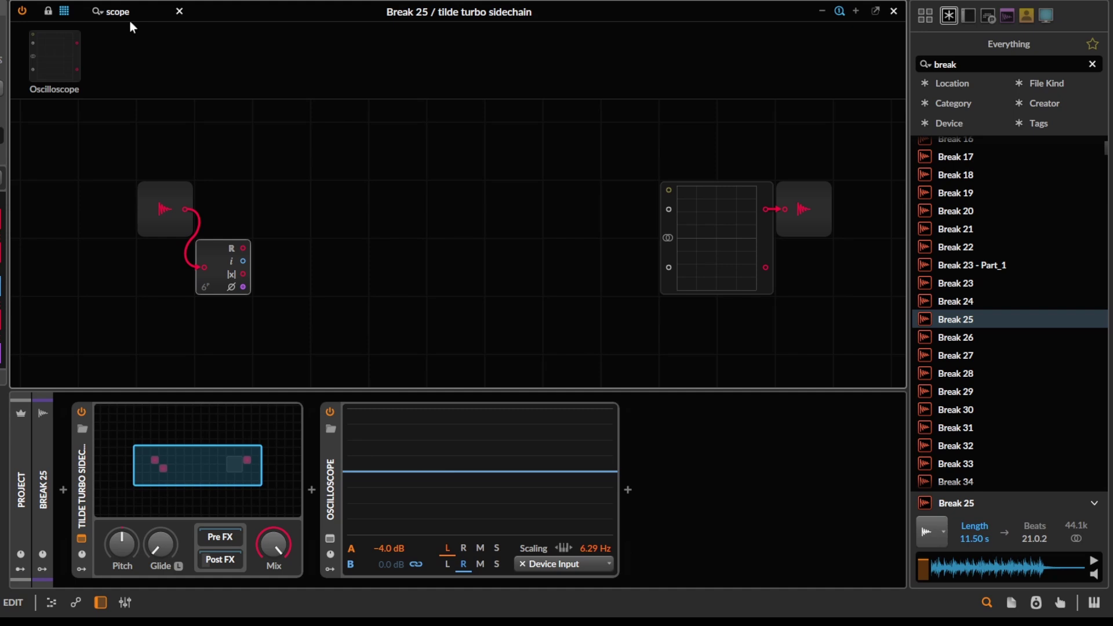
# Step: Add a Sine oscillator beside the Dome module and set its phase modulation amount to 100 %
pyautogui.doubleClick(147, 12)
pyautogui.write('sine')
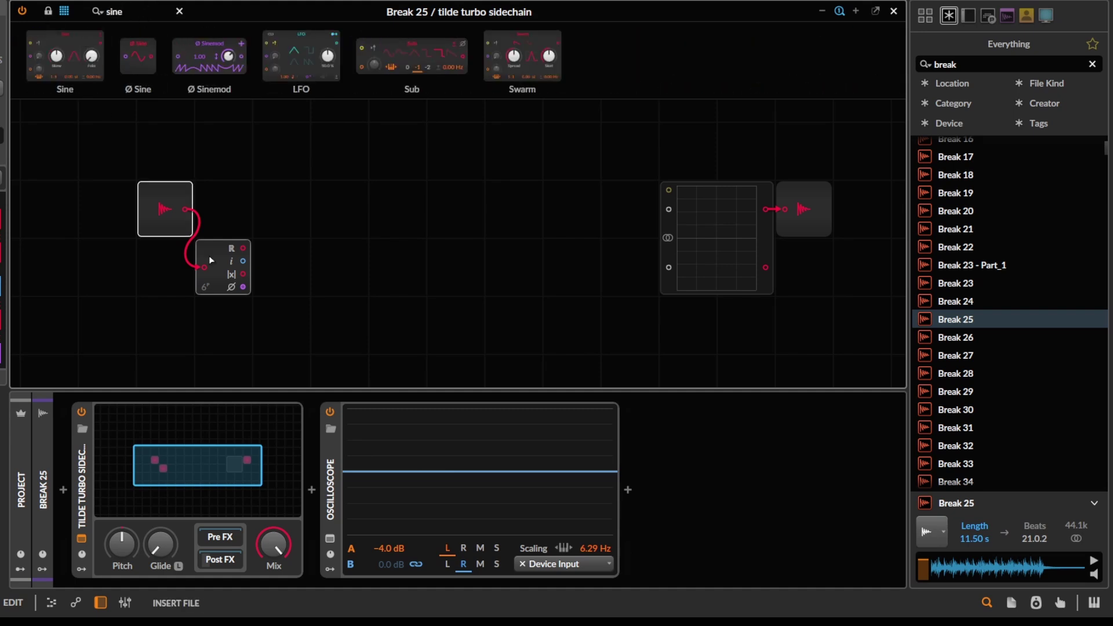
pyautogui.press('Return')
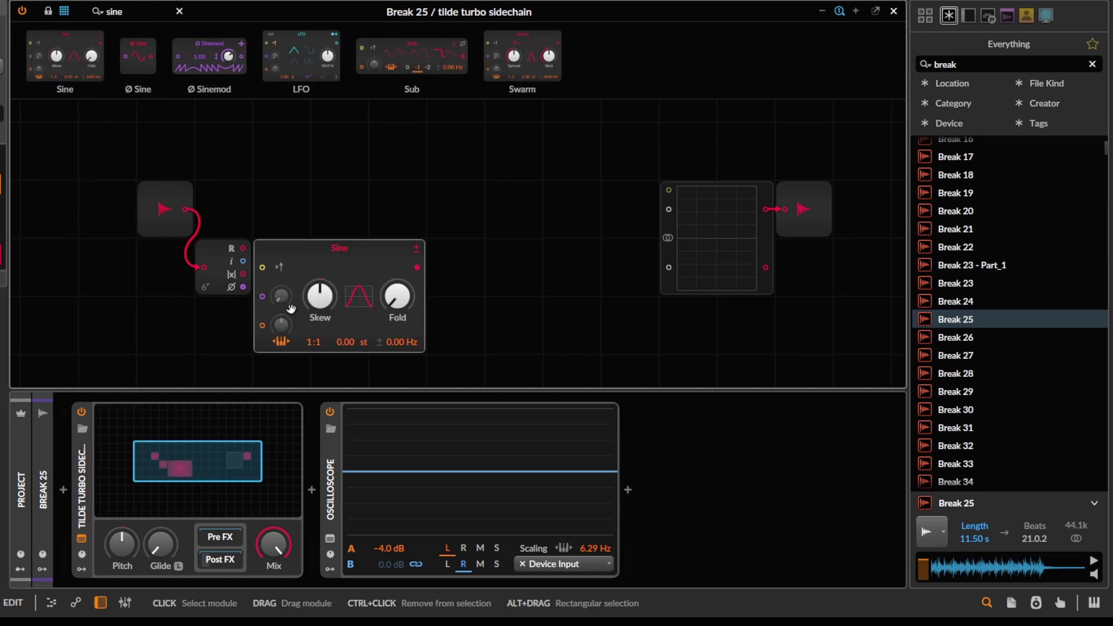
pyautogui.write('100')
pyautogui.press('Return')
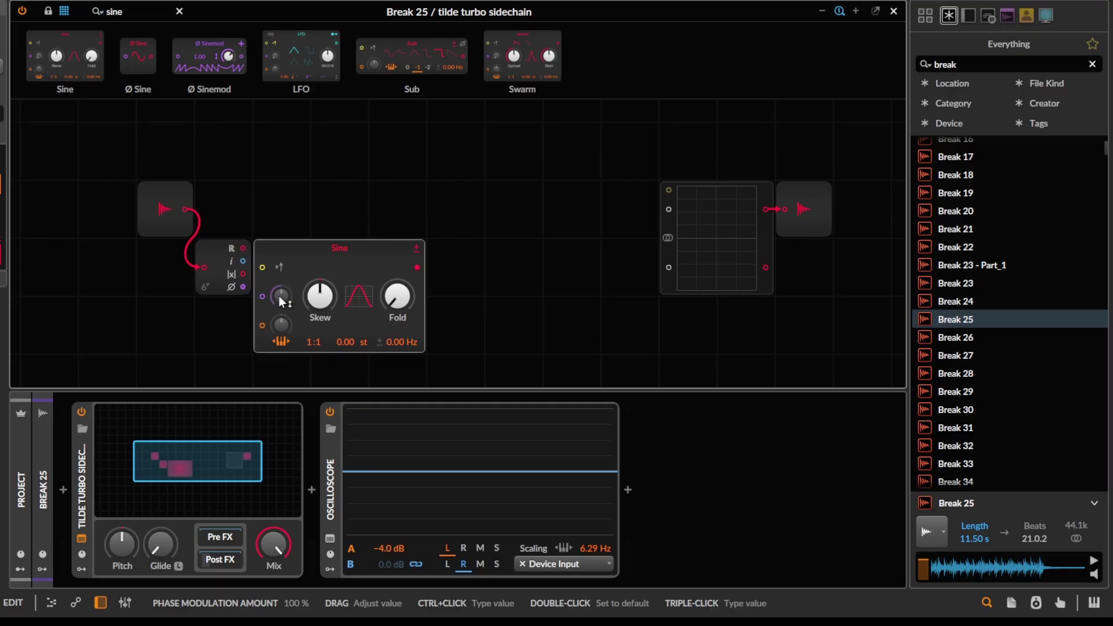
# Step: Connect the Dome's phase output to the Sine's phase modulation input and set the Sine's pitch ratio to 0:1
pyautogui.moveTo(244, 285); pyautogui.dragTo(263, 296)
pyautogui.moveTo(168, 191)
pyautogui.mouseDown()
pyautogui.moveTo(208, 165)
pyautogui.moveTo(158, 172)
pyautogui.mouseUp()
pyautogui.click(252, 238)
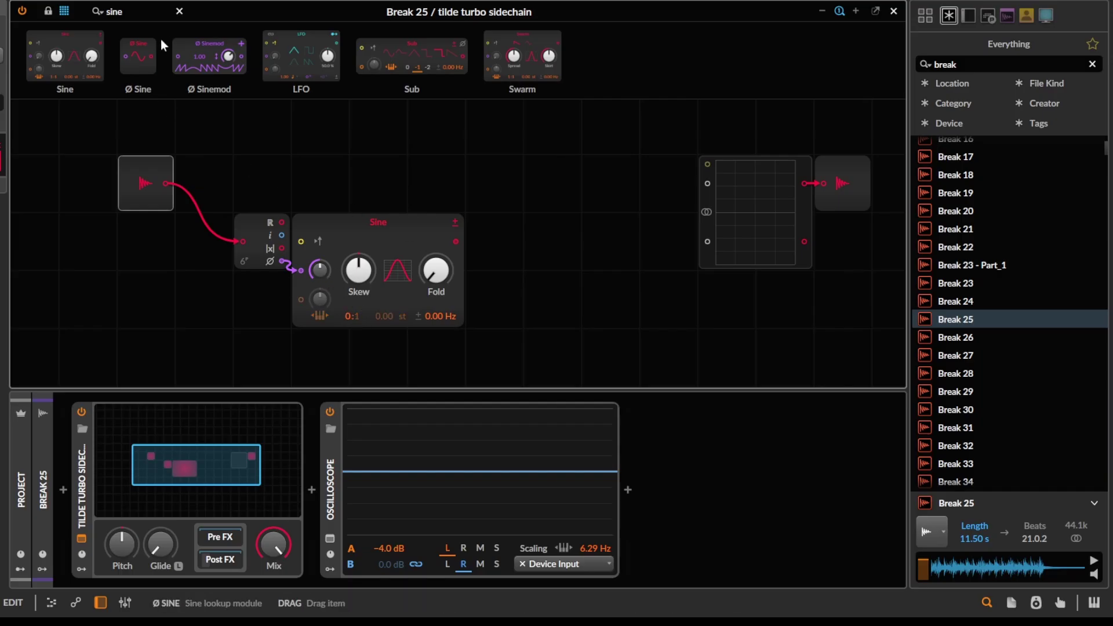
# Step: Add a Multiply module after the Sine and connect the Dome's magnitude output to its second input
pyautogui.write('mul')
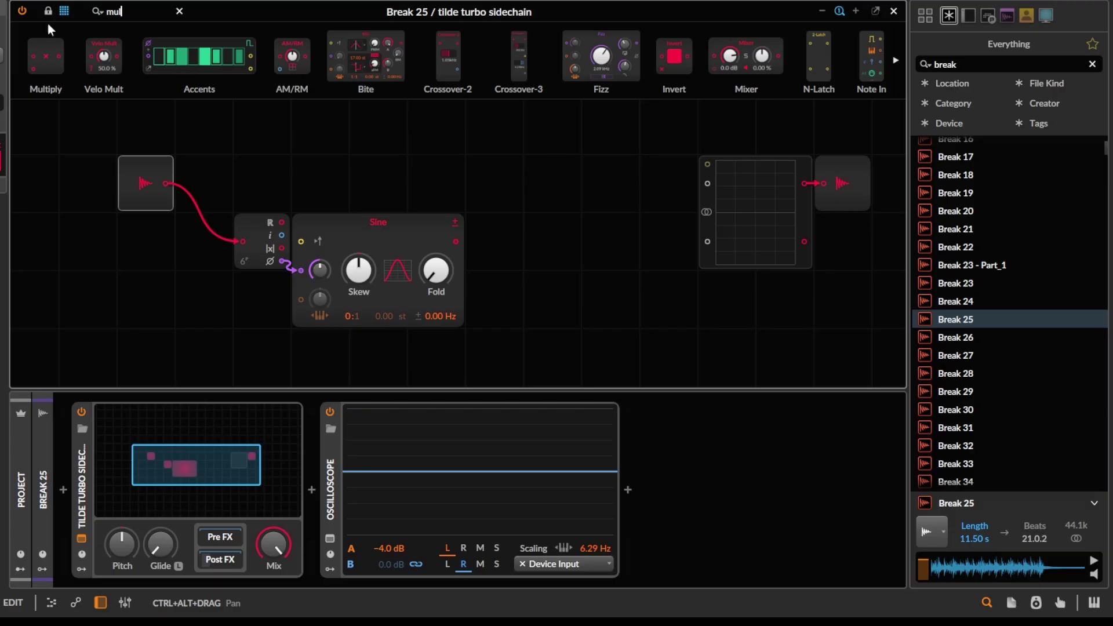
pyautogui.press('Return')
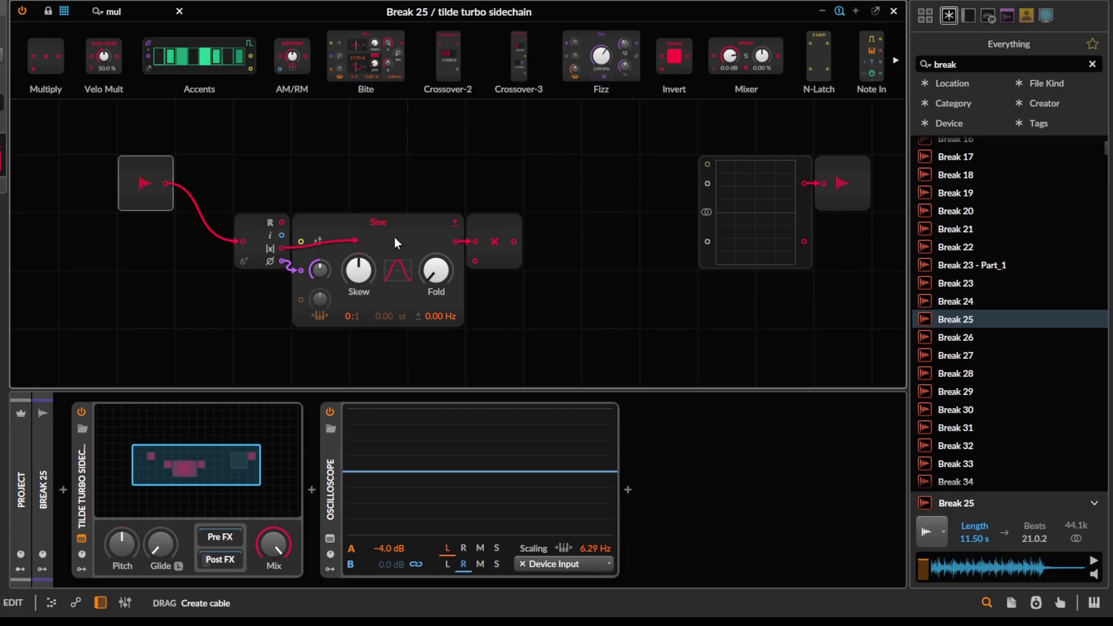
pyautogui.moveTo(483, 258); pyautogui.dragTo(481, 261)
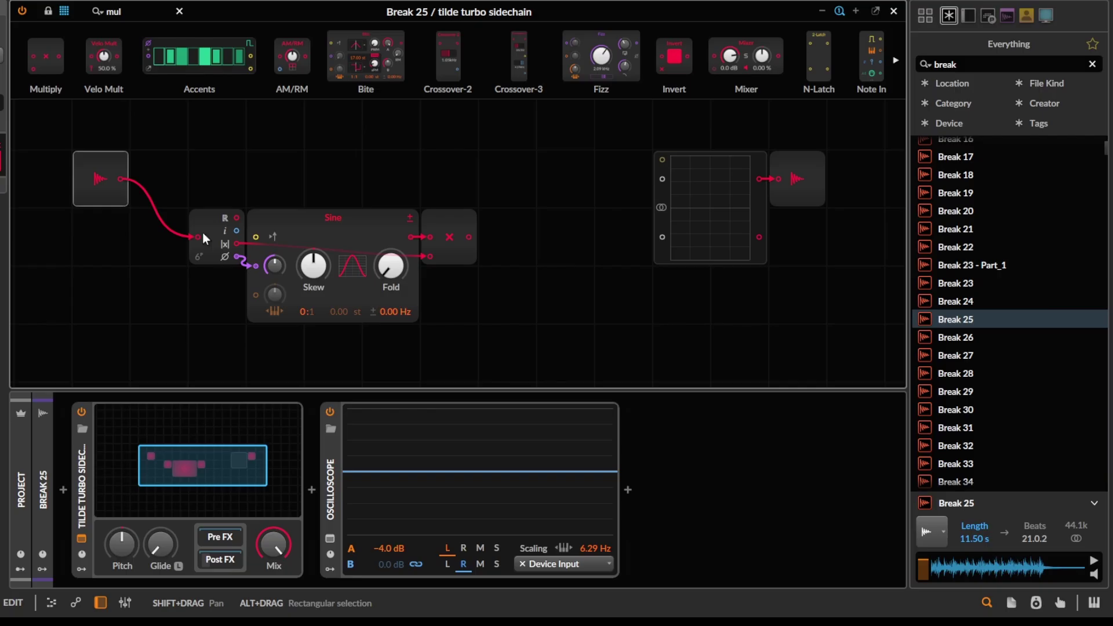
# Step: Arrange the Sine below the Dome-to-Multiply cable and connect the Multiply output to the Oscilloscope module's first signal input
pyautogui.moveTo(346, 236); pyautogui.dragTo(372, 182)
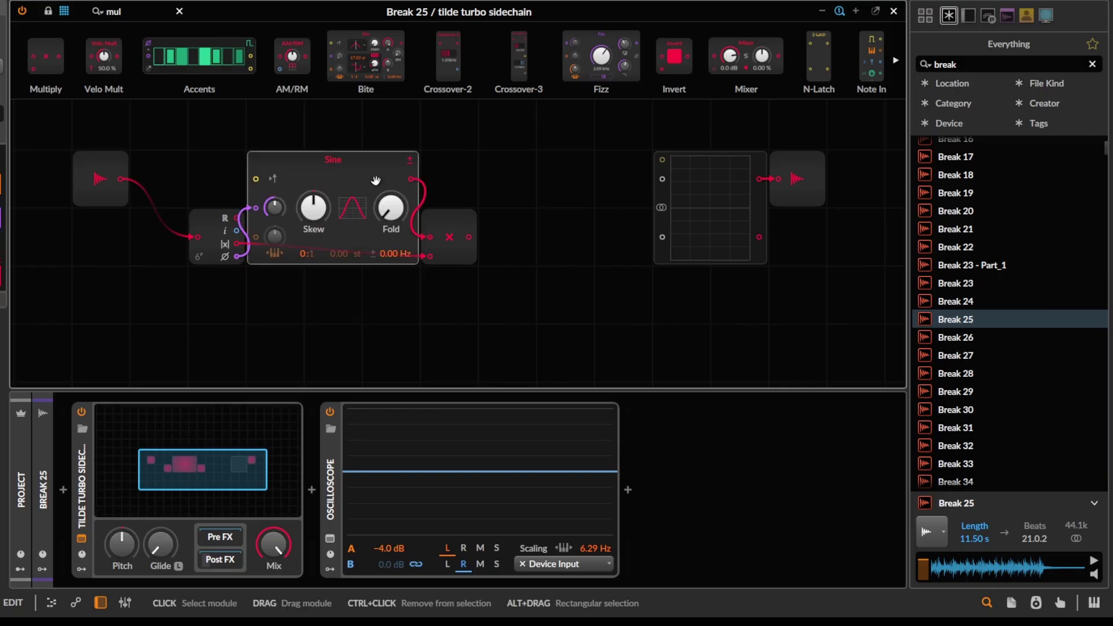
pyautogui.moveTo(531, 257); pyautogui.dragTo(543, 297)
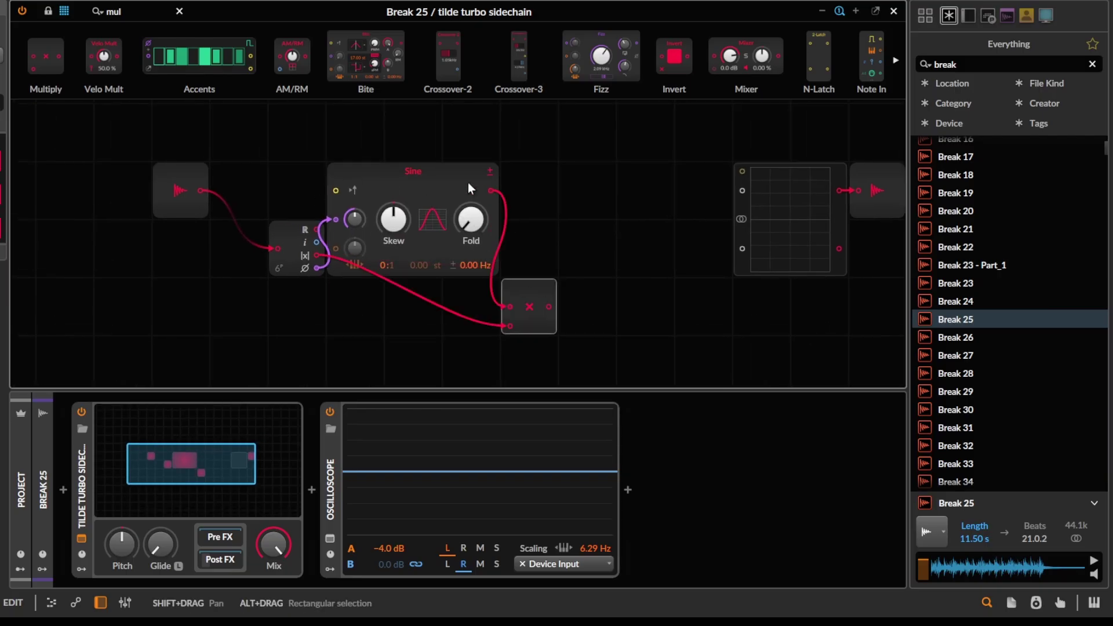
pyautogui.moveTo(468, 187); pyautogui.dragTo(468, 303)
pyautogui.moveTo(539, 290); pyautogui.dragTo(691, 177)
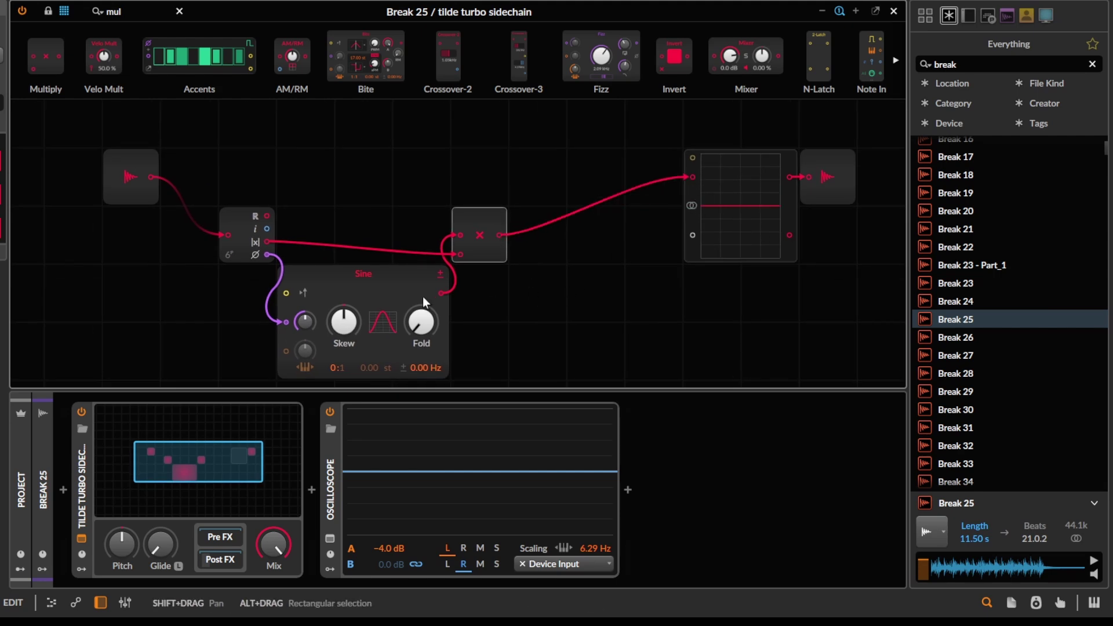
# Step: Return to the arranger, raise the Break 25 track's volume and play the clip
pyautogui.moveTo(405, 244); pyautogui.dragTo(509, 235)
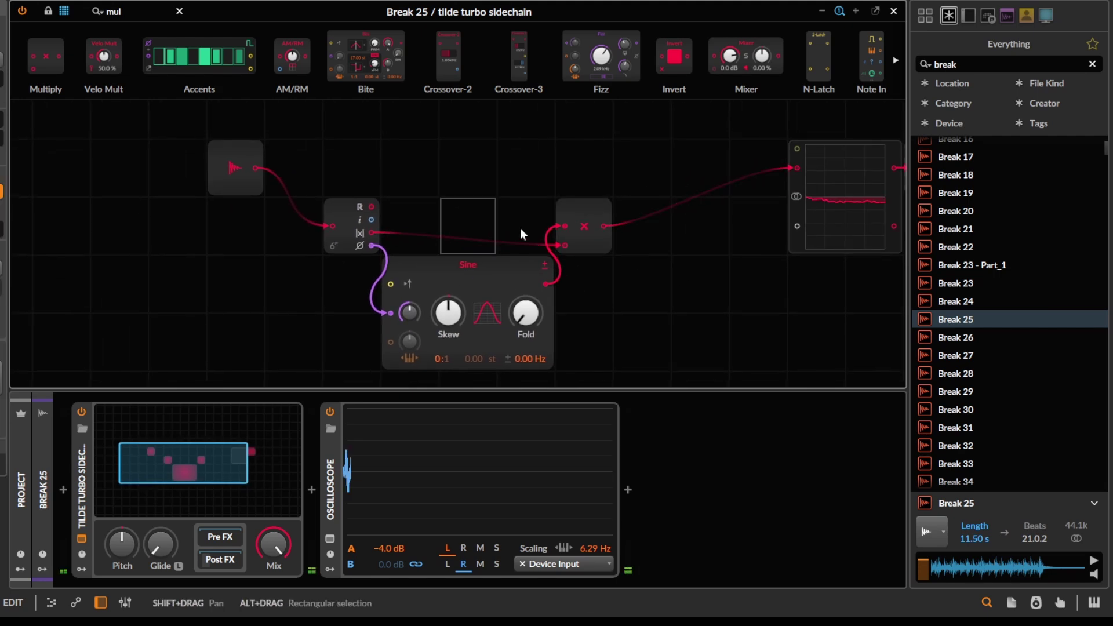
pyautogui.press('Escape')
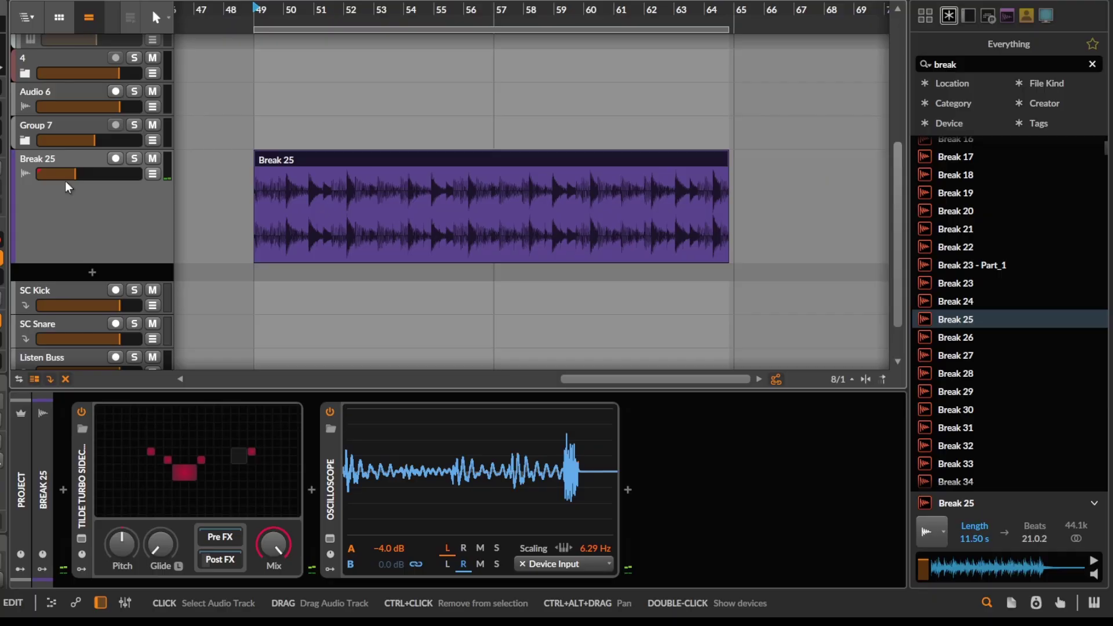
pyautogui.moveTo(66, 182); pyautogui.dragTo(97, 181)
pyautogui.press('space')
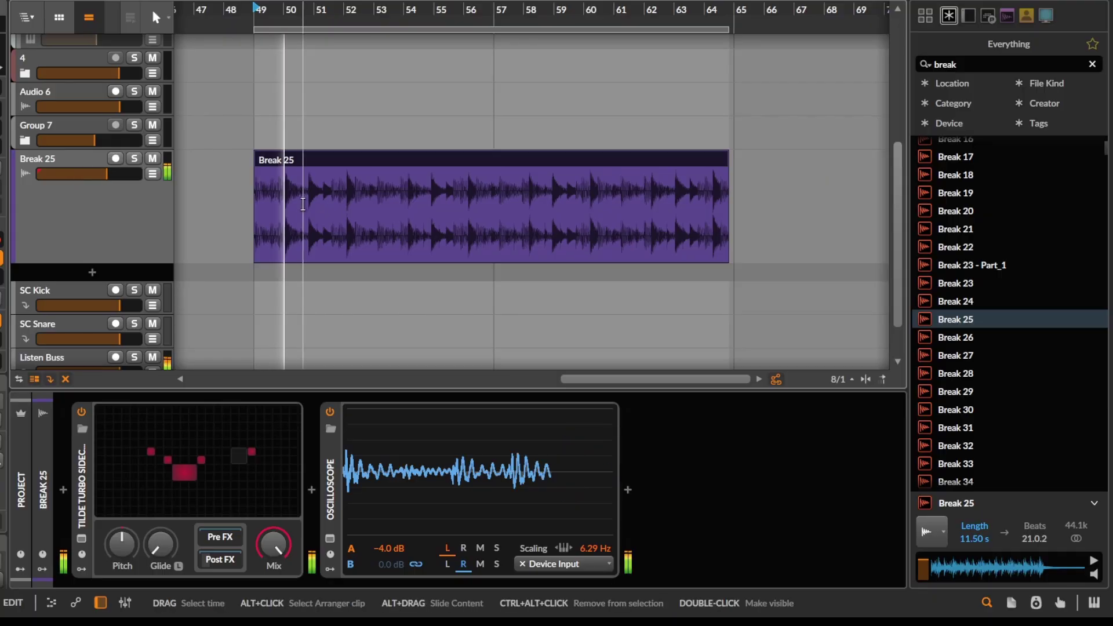
# Step: Reopen the tilde turbo sidechain patch and toggle the device off and on during playback to compare the sound
pyautogui.click(96, 418)
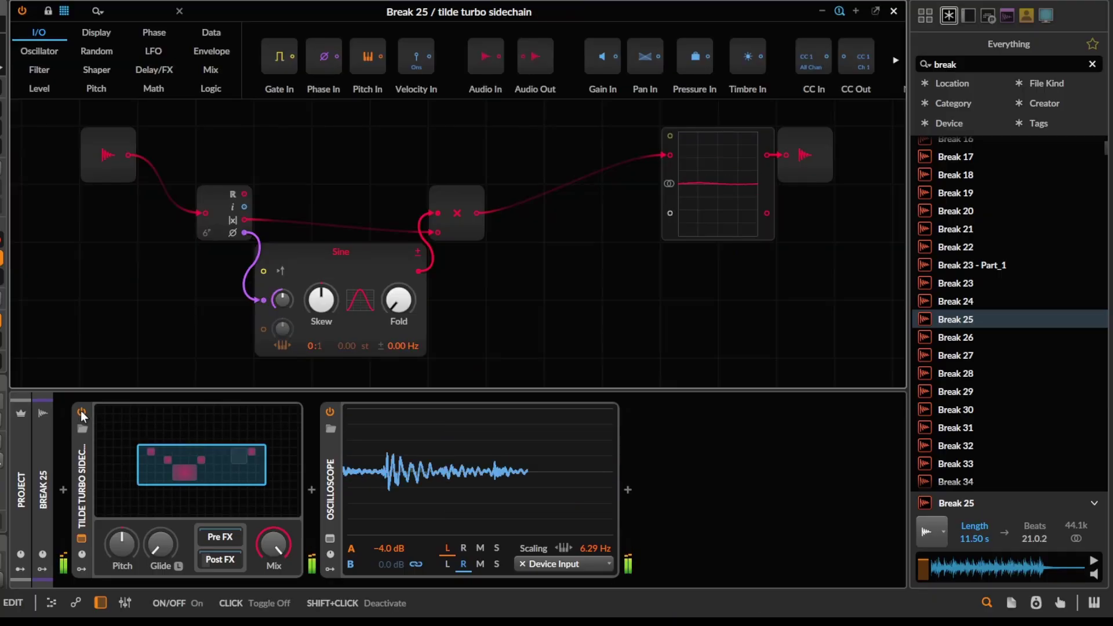
pyautogui.click(82, 412)
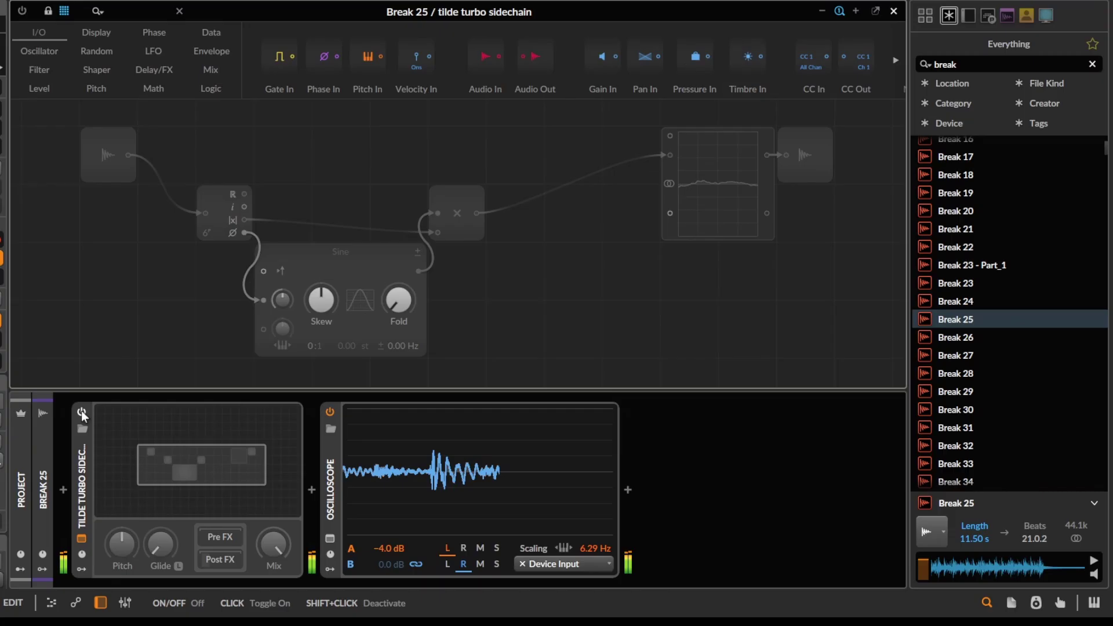
pyautogui.click(81, 411)
pyautogui.click(81, 411)
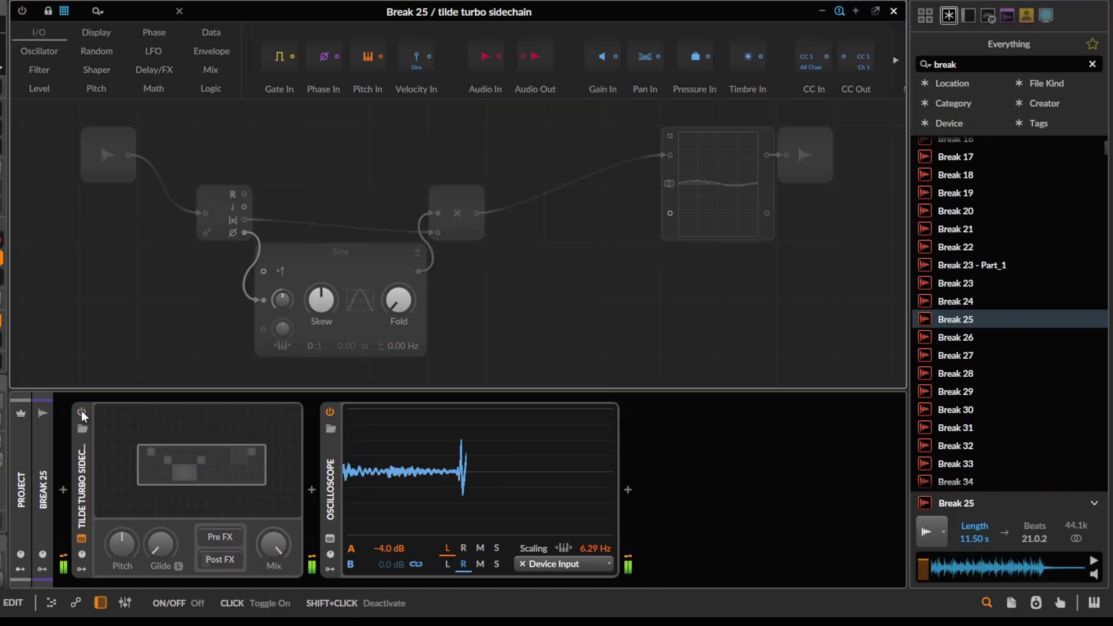
pyautogui.click(81, 411)
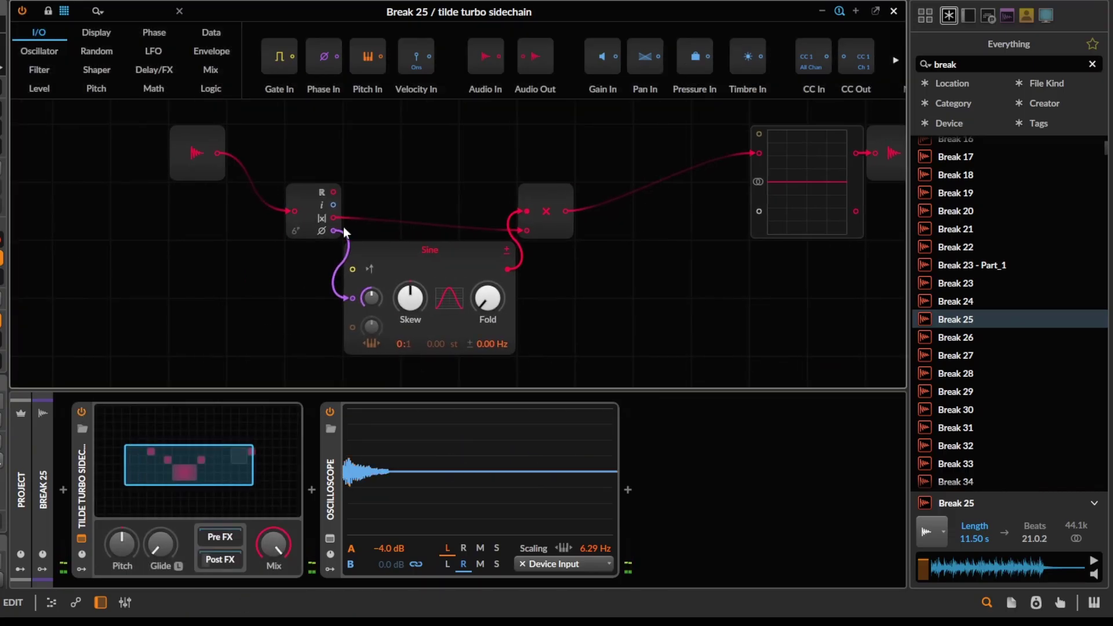
# Step: Space out the patch by moving the Dome and audio input away from the Sine and the Multiply closer to the Oscilloscope
pyautogui.moveTo(324, 193); pyautogui.dragTo(281, 200)
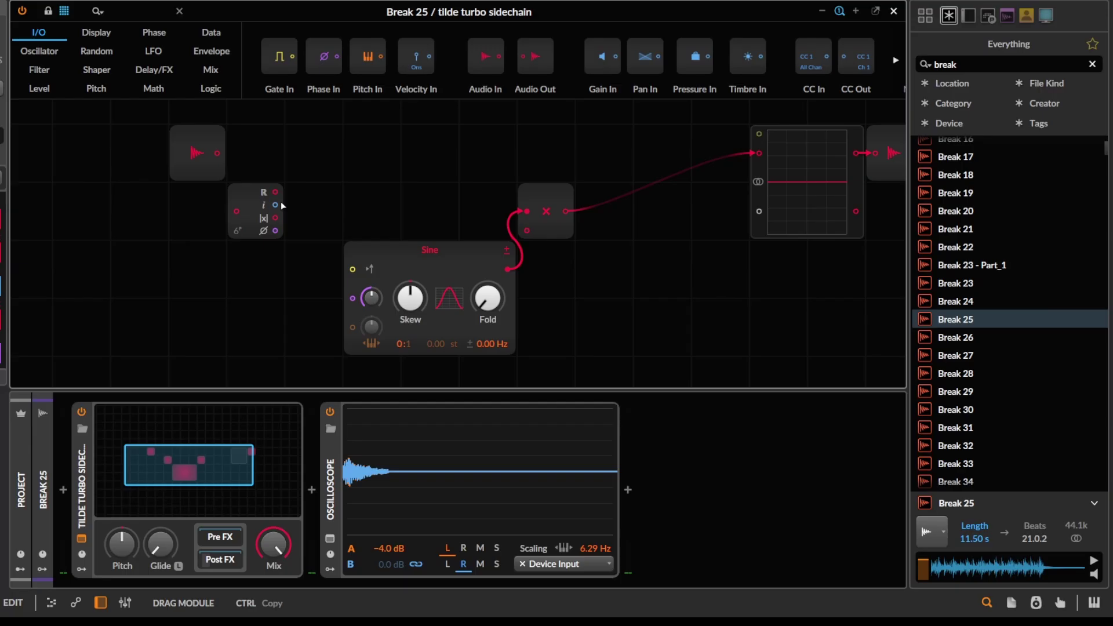
pyautogui.click(539, 205)
pyautogui.moveTo(217, 153); pyautogui.dragTo(152, 167)
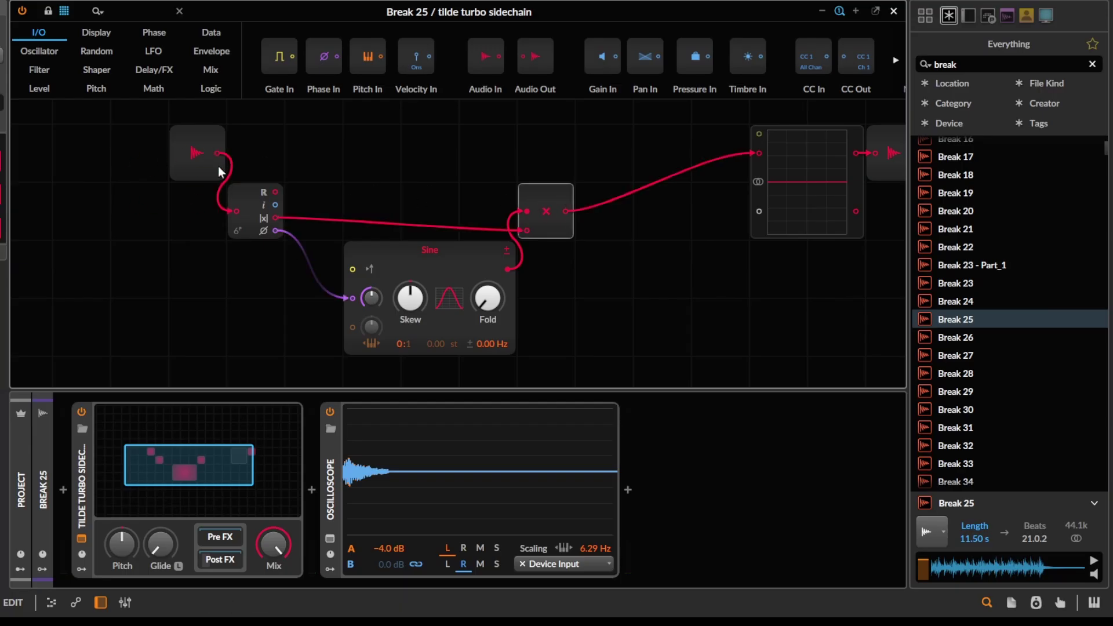
pyautogui.moveTo(219, 172); pyautogui.dragTo(134, 158)
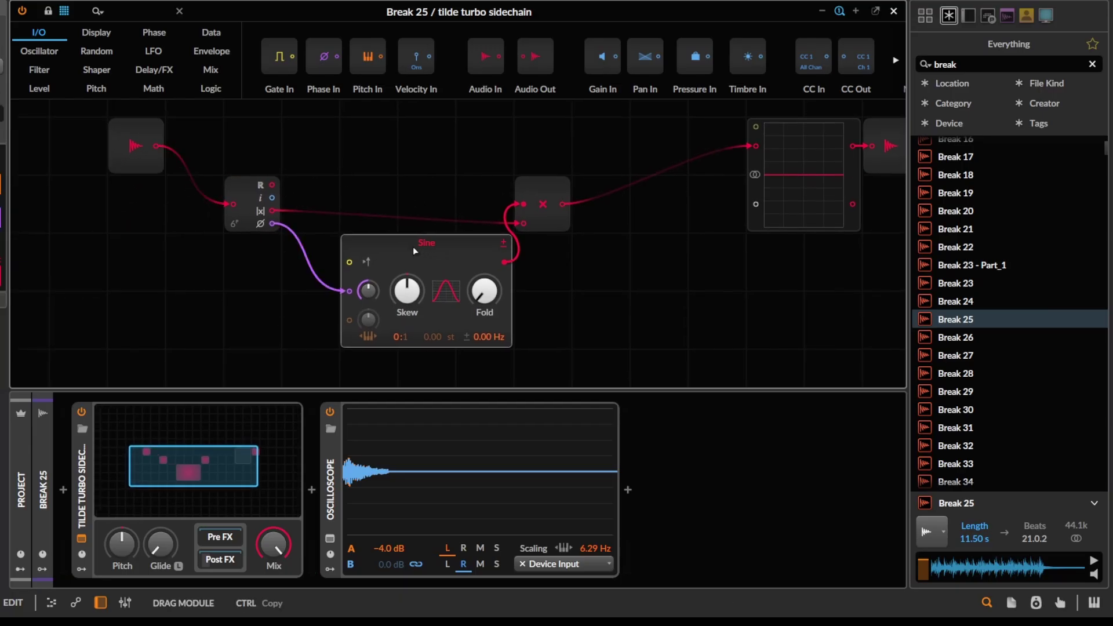
pyautogui.moveTo(526, 192); pyautogui.dragTo(582, 190)
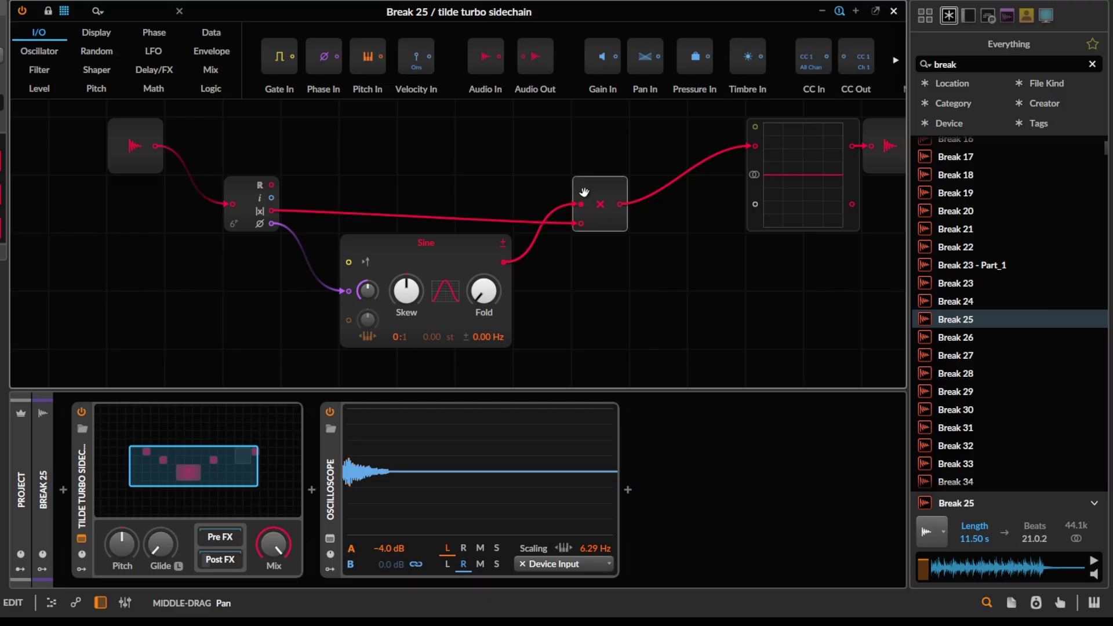
# Step: Try out the Sine module's Skew and Fold controls, lowering Skew to about 43.6 %
pyautogui.click(756, 175)
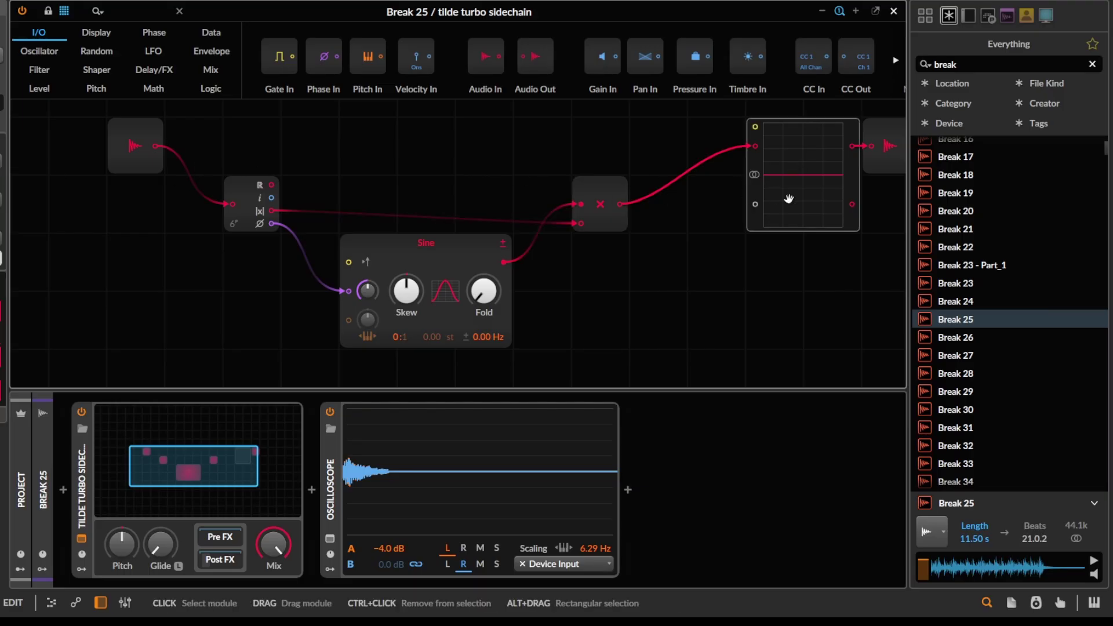
pyautogui.click(434, 260)
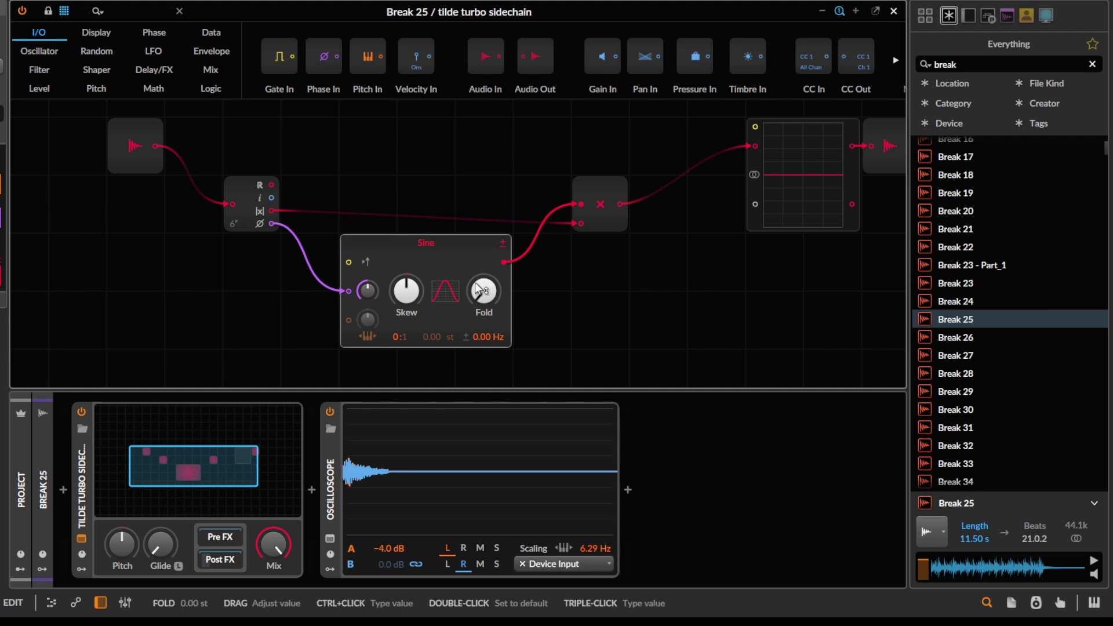
pyautogui.moveTo(406, 290); pyautogui.dragTo(404, 300)
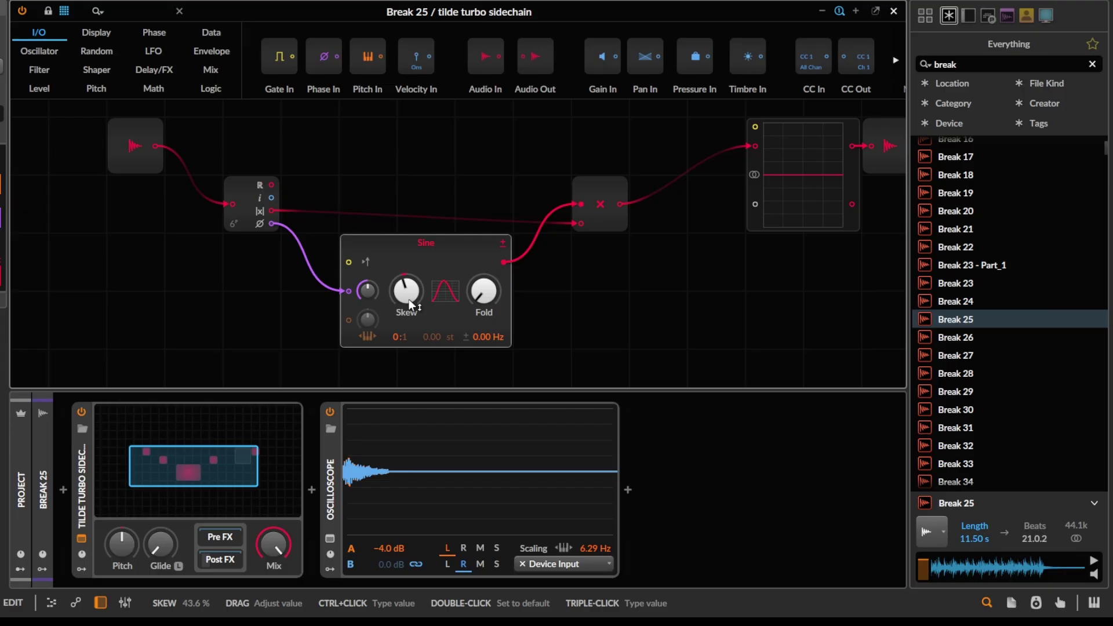
pyautogui.moveTo(484, 291); pyautogui.dragTo(489, 296)
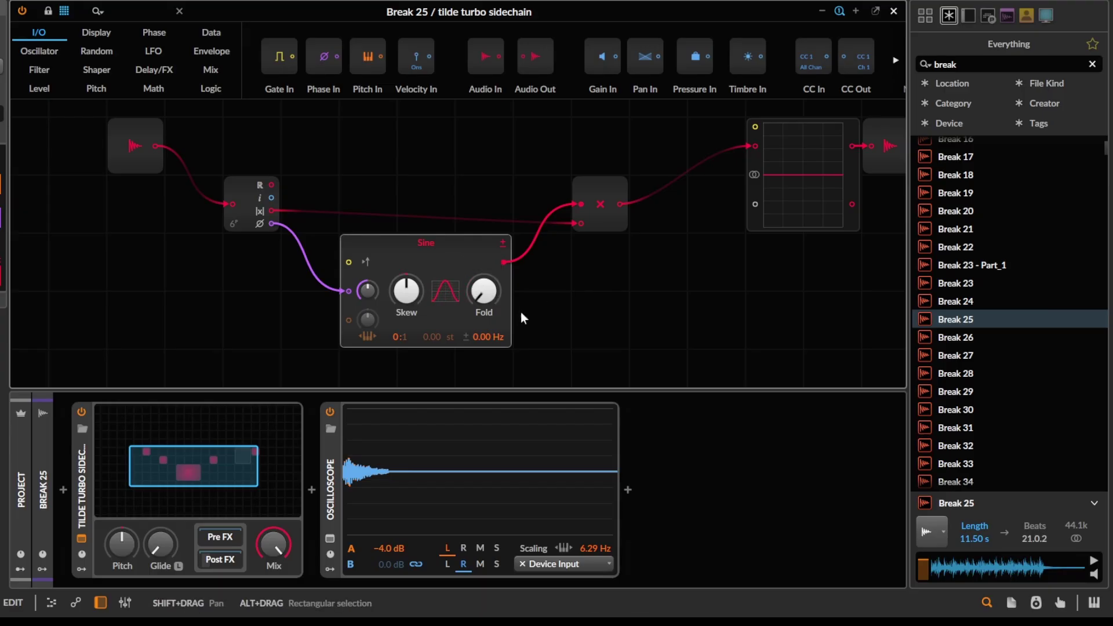
# Step: Try another Skew setting on the Sine and reset it to its default
pyautogui.moveTo(414, 297)
pyautogui.mouseDown()
pyautogui.moveTo(414, 270)
pyautogui.moveTo(414, 319)
pyautogui.mouseUp()
pyautogui.doubleClick(414, 297)
pyautogui.moveTo(484, 294)
pyautogui.mouseDown()
pyautogui.moveTo(483, 264)
pyautogui.moveTo(483, 290)
pyautogui.moveTo(483, 272)
pyautogui.moveTo(498, 286)
pyautogui.moveTo(600, 278)
pyautogui.mouseUp()
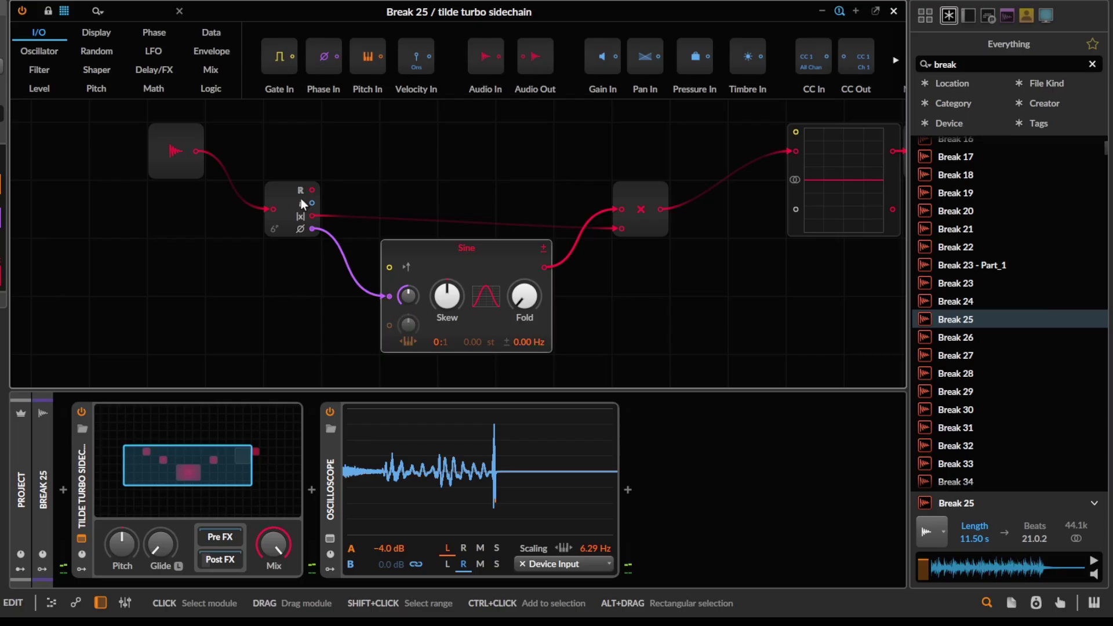
pyautogui.click(317, 220)
pyautogui.click(644, 209)
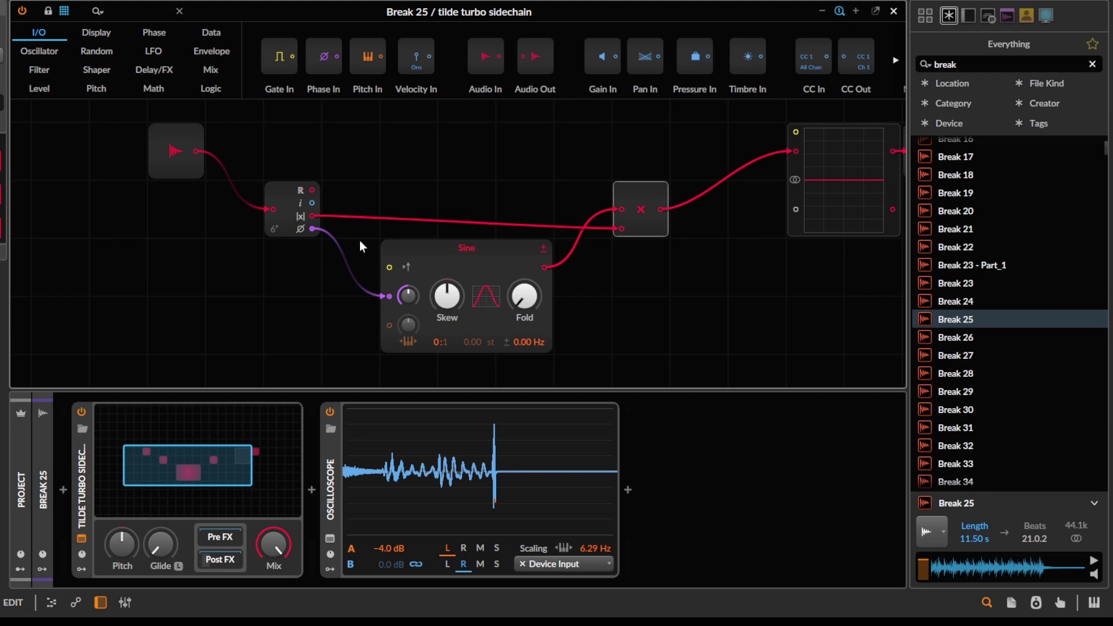
# Step: Add a second Sine and sum its output with the Dome's phase signal through an Add module into the first Sine's phase input
pyautogui.moveTo(360, 241); pyautogui.dragTo(448, 228)
pyautogui.click(137, 11)
pyautogui.write('sine')
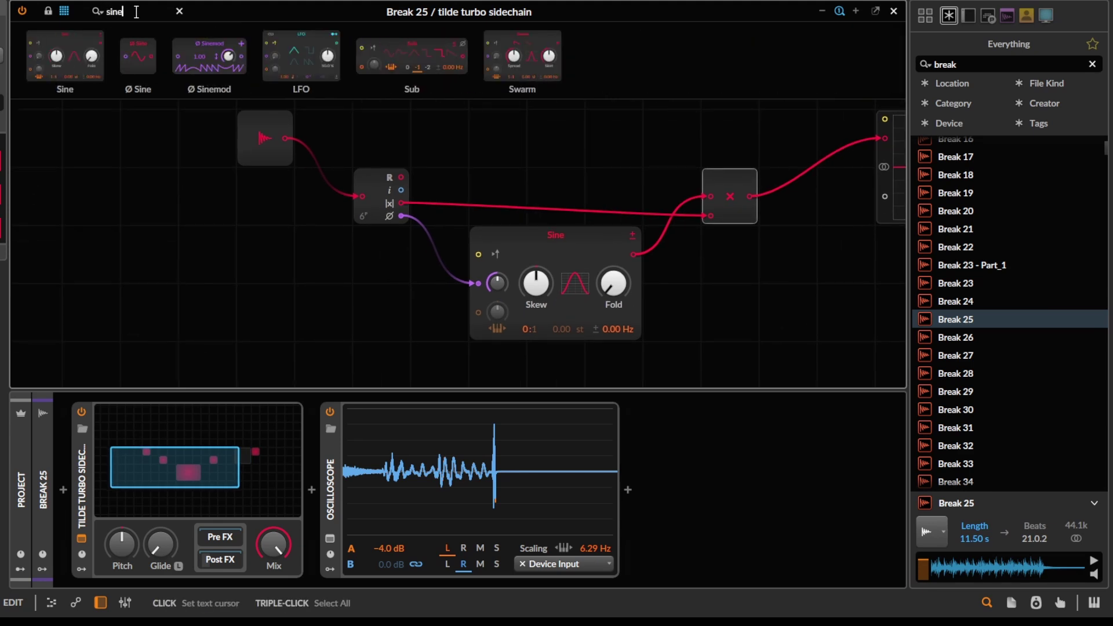
pyautogui.moveTo(89, 55); pyautogui.dragTo(263, 223)
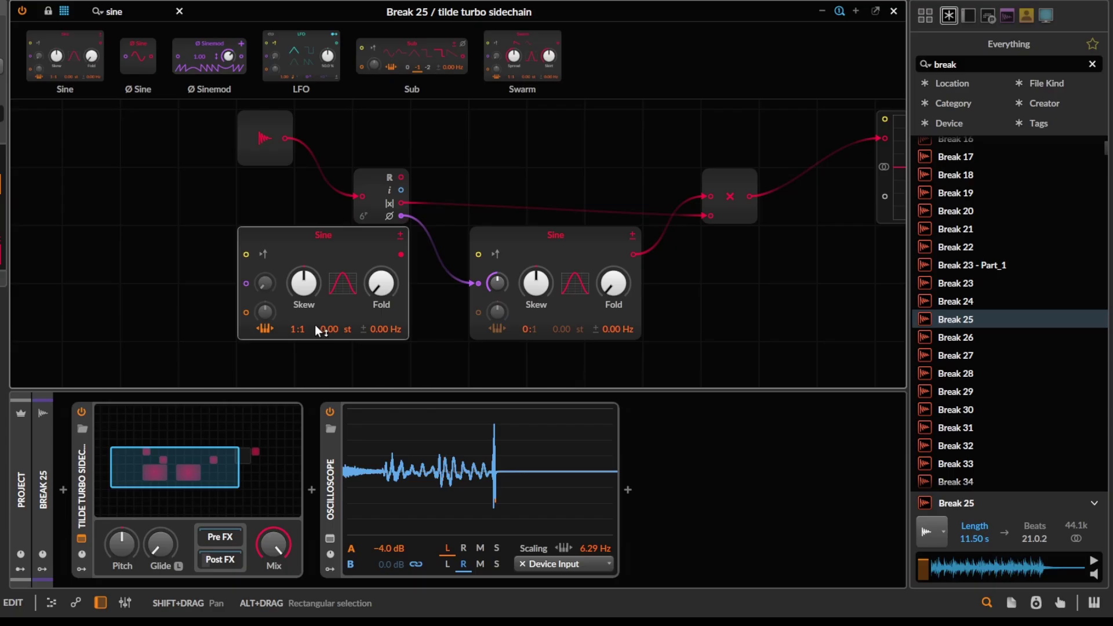
pyautogui.moveTo(400, 254); pyautogui.dragTo(478, 283)
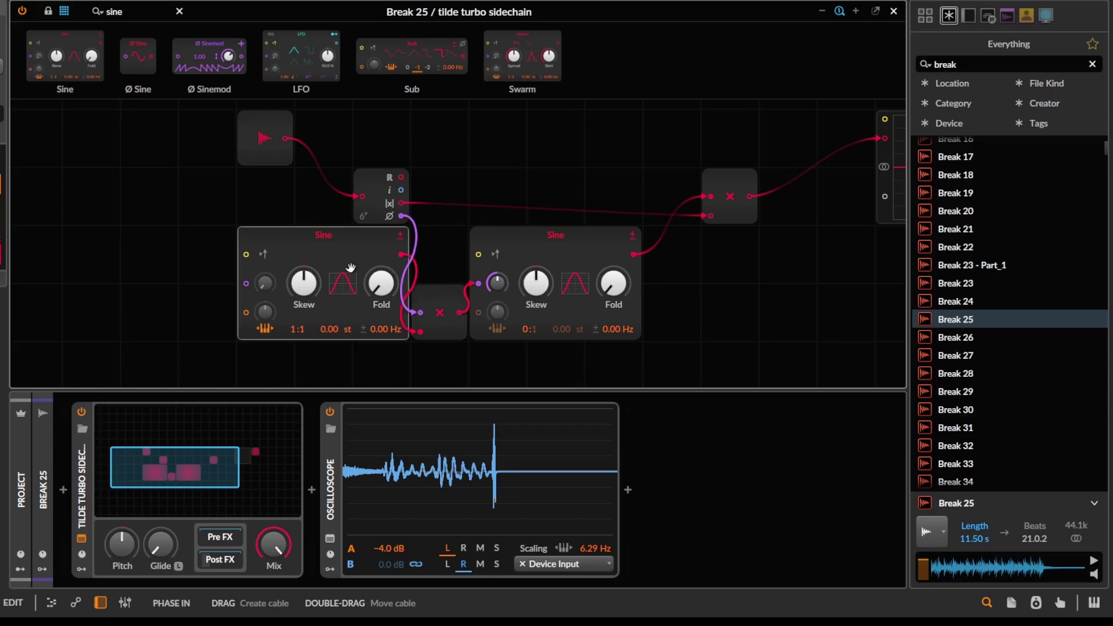
pyautogui.moveTo(314, 243); pyautogui.dragTo(256, 301)
pyautogui.rightClick(432, 304)
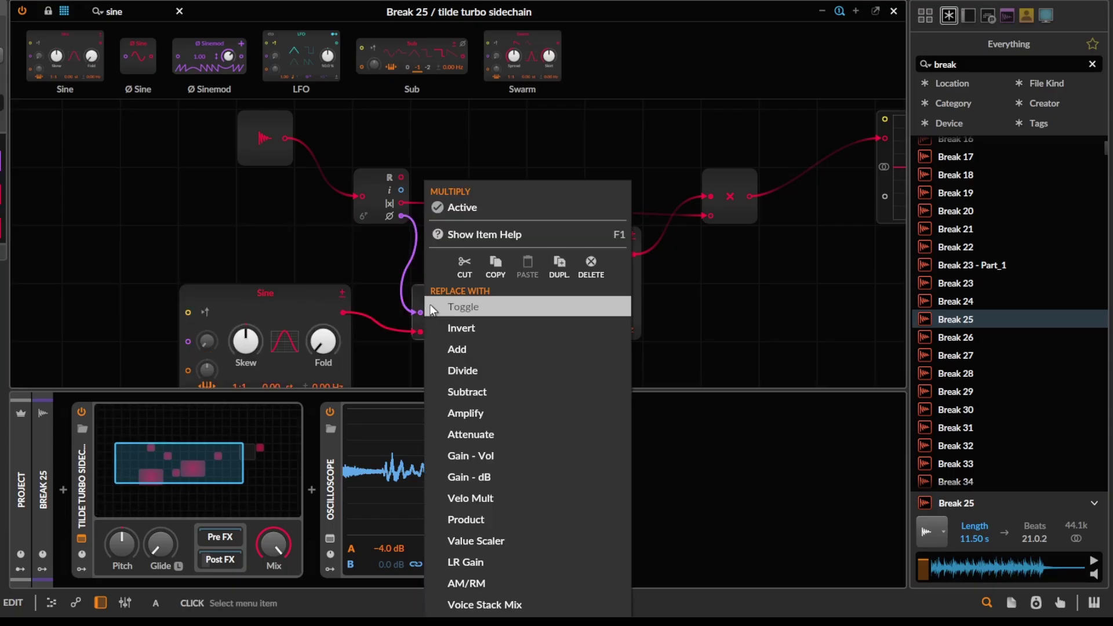
pyautogui.click(458, 347)
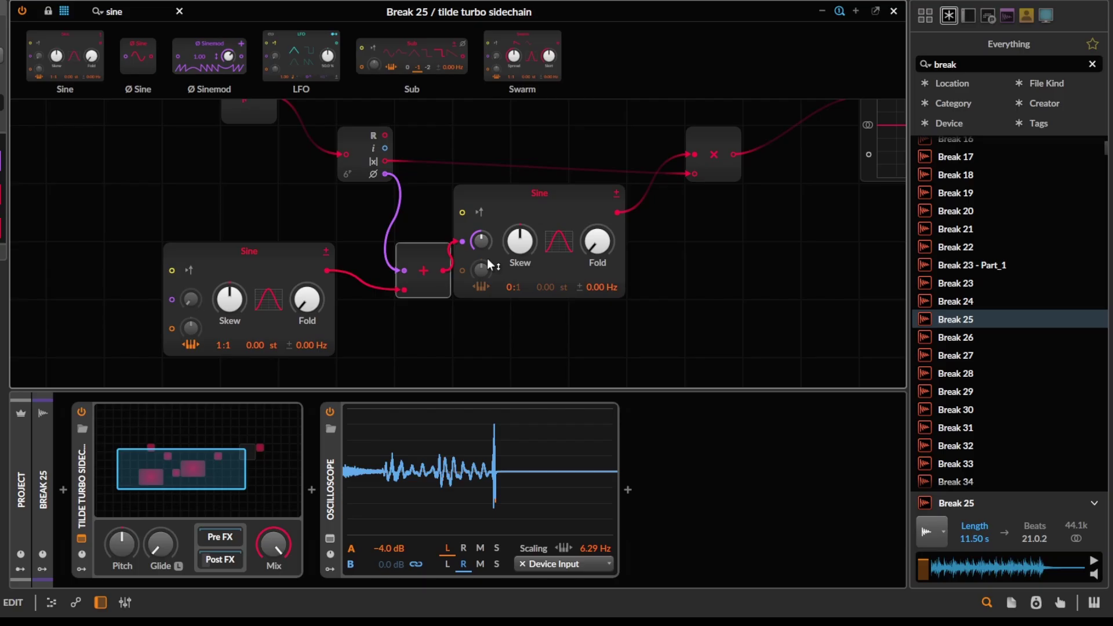
# Step: Play the clip and shape the second Sine, raising Fold to +7.10 st and setting its pitch offset to -3.00 st
pyautogui.press('space')
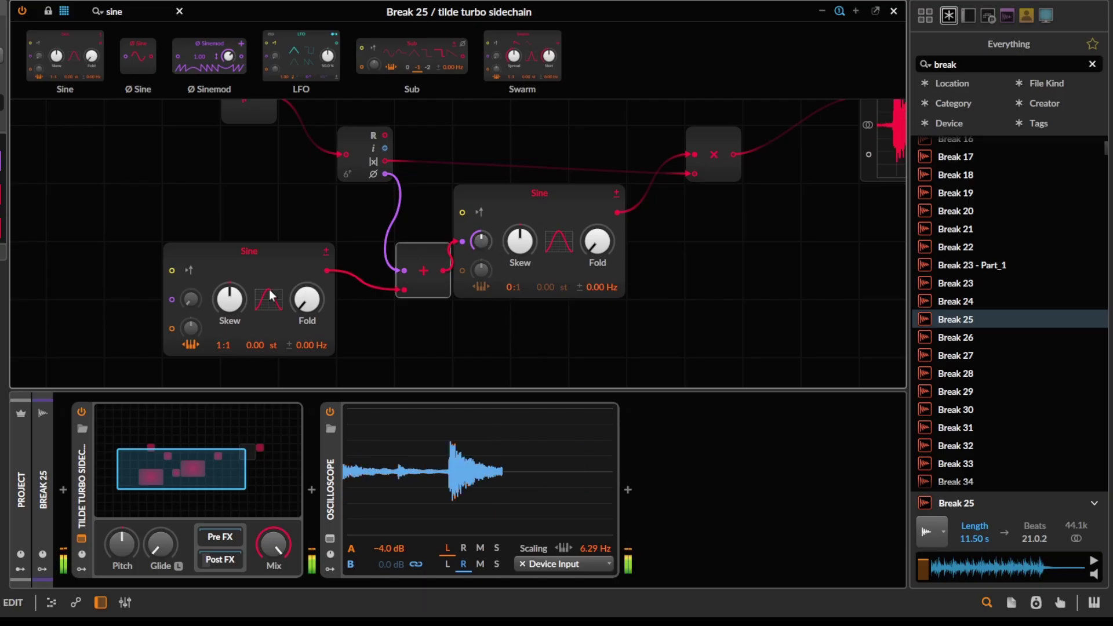
pyautogui.moveTo(230, 300); pyautogui.dragTo(310, 290)
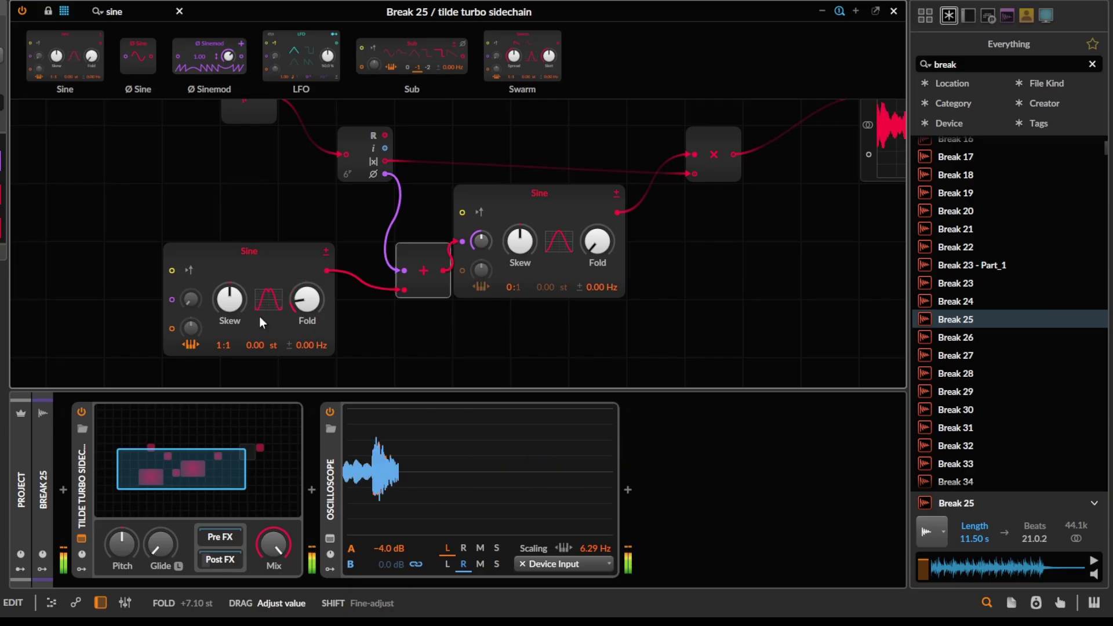
pyautogui.moveTo(255, 345)
pyautogui.mouseDown()
pyautogui.moveTo(255, 319)
pyautogui.moveTo(255, 349)
pyautogui.mouseUp()
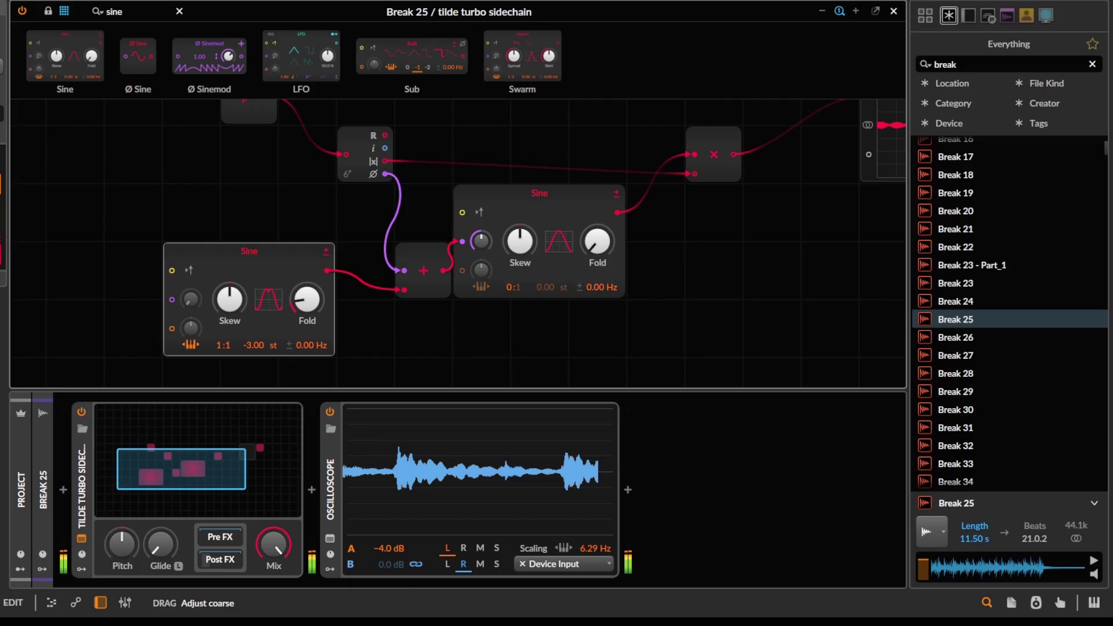
# Step: Delete the second Sine and the Add module from the phase path
pyautogui.press('Delete')
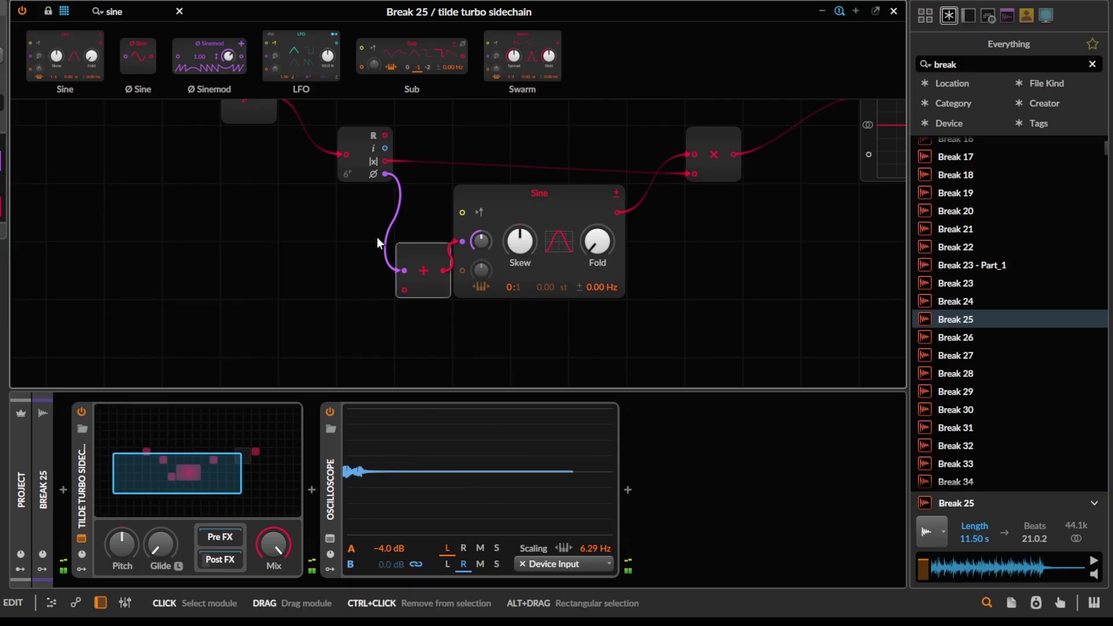
pyautogui.press('Delete')
pyautogui.moveTo(415, 183); pyautogui.dragTo(332, 223)
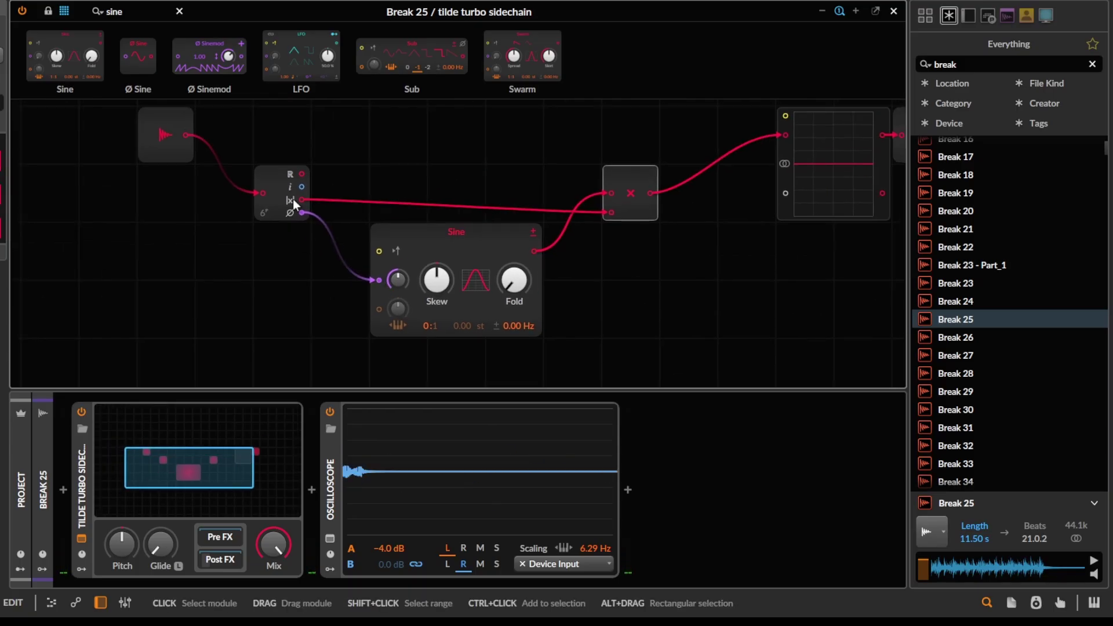
pyautogui.moveTo(568, 189); pyautogui.dragTo(549, 187)
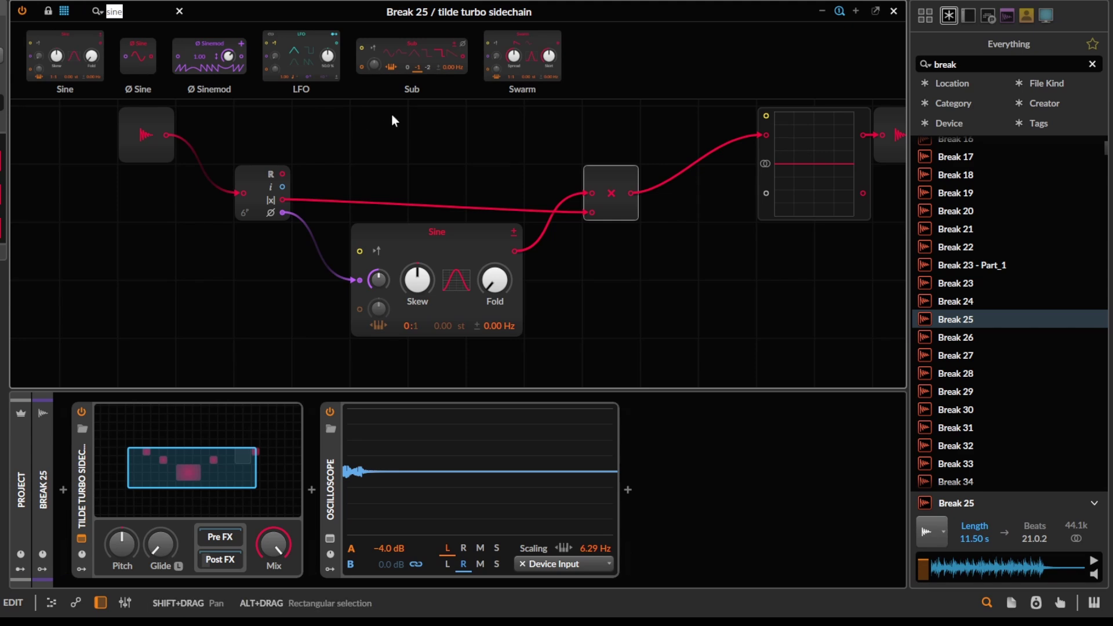
# Step: Add a Follower RF envelope module above the Sine and connect the audio input to it
pyautogui.write('env')
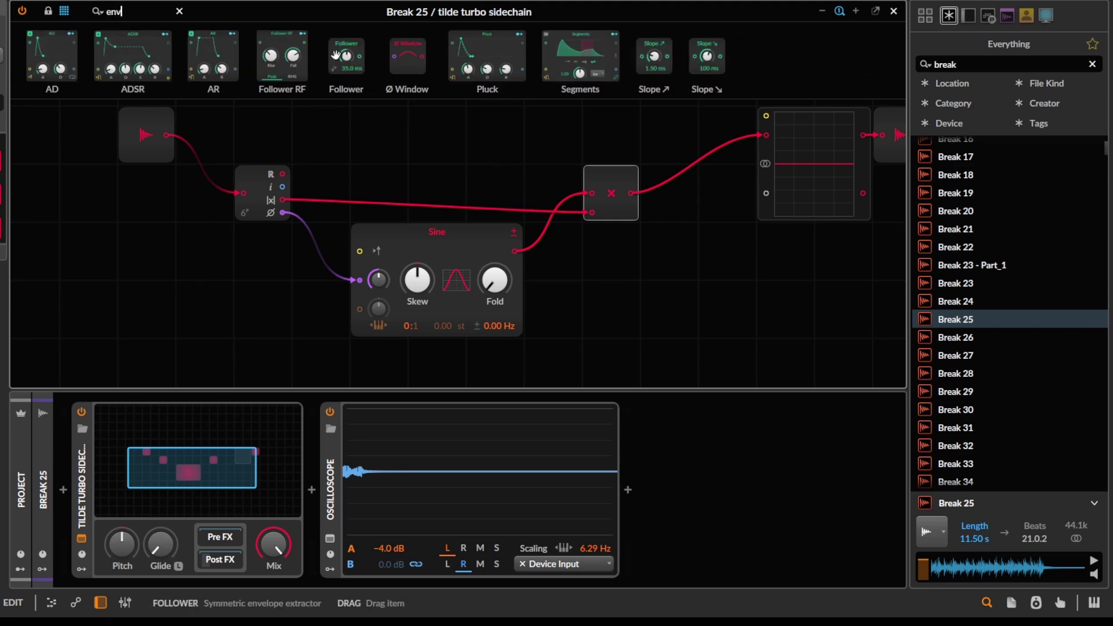
pyautogui.moveTo(293, 56); pyautogui.dragTo(492, 156)
pyautogui.moveTo(493, 157); pyautogui.dragTo(487, 160)
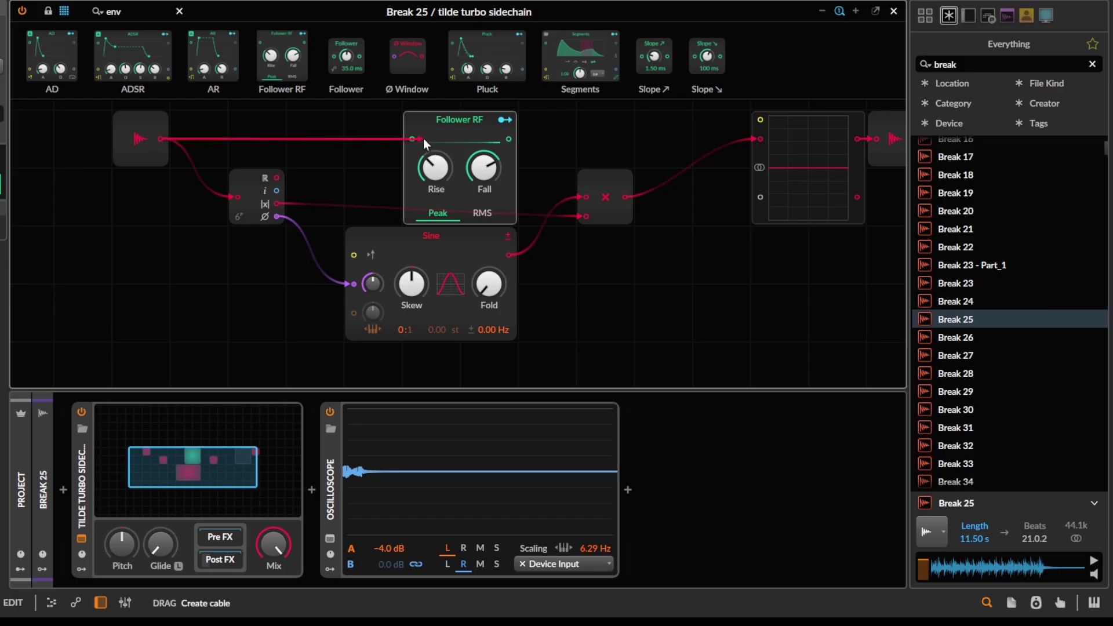
pyautogui.moveTo(423, 138); pyautogui.dragTo(413, 138)
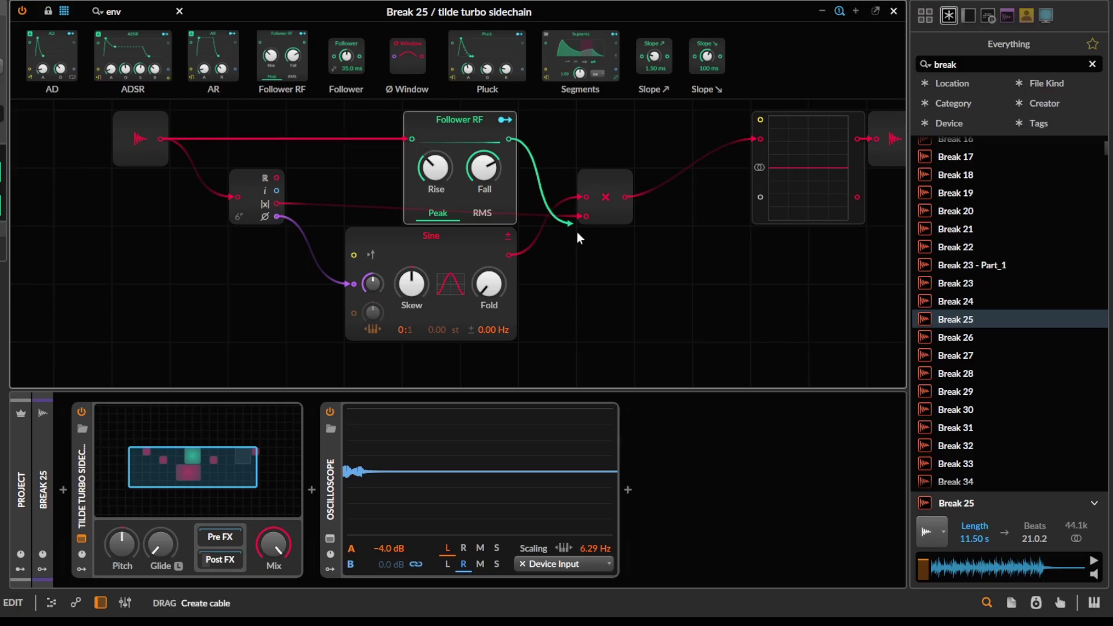
# Step: Merge the Follower RF output with the Dome's magnitude through a Blend module feeding the Multiply's second input
pyautogui.moveTo(571, 222); pyautogui.dragTo(585, 217)
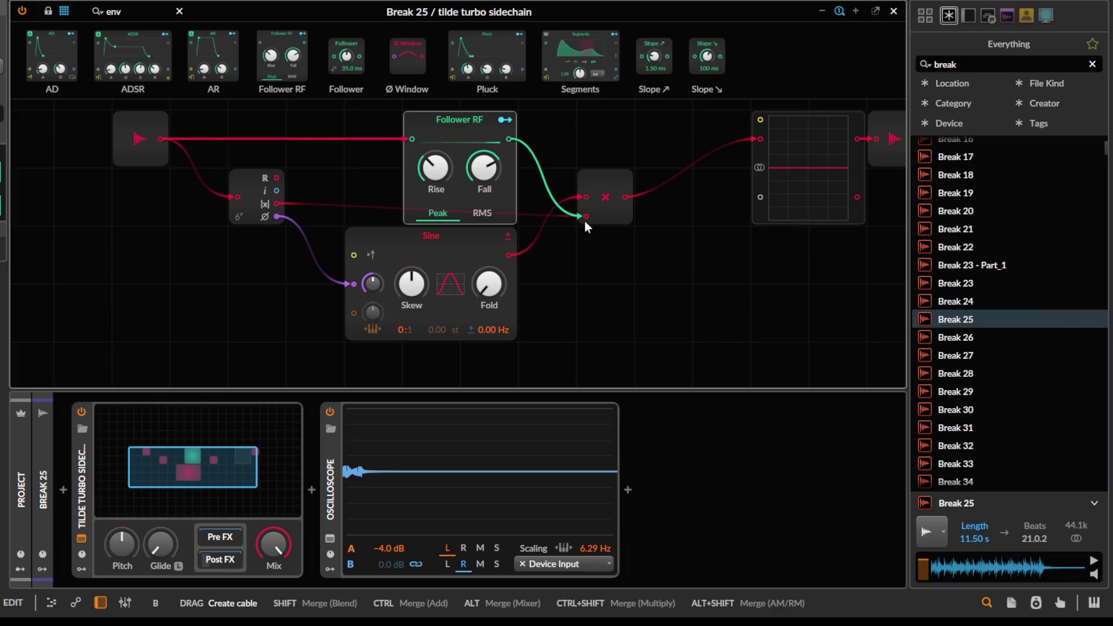
pyautogui.moveTo(585, 222); pyautogui.dragTo(543, 121)
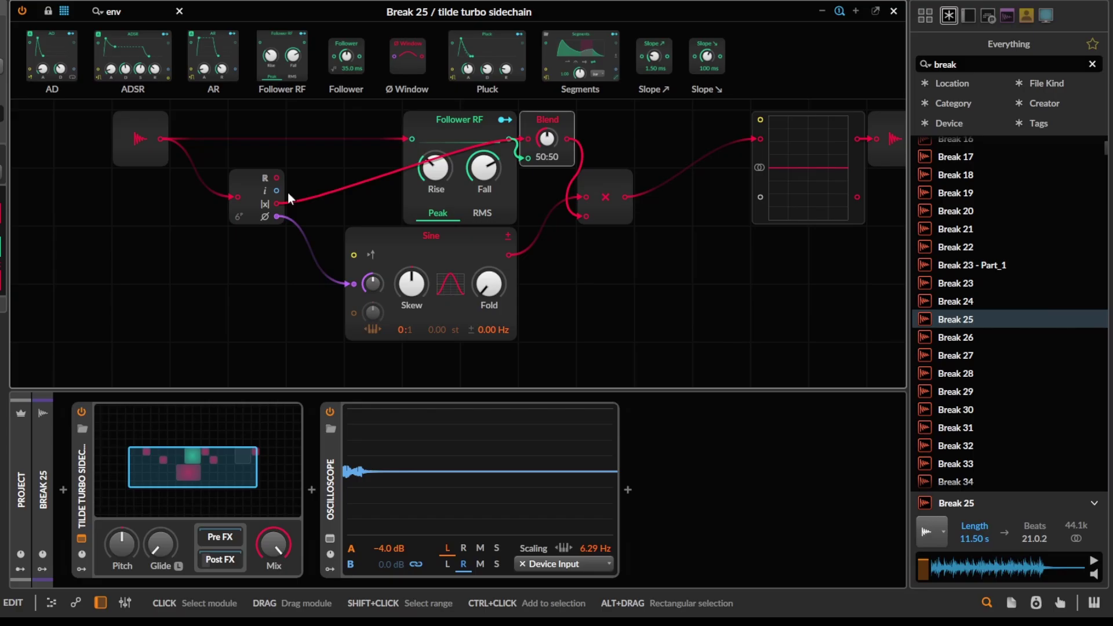
pyautogui.click(250, 196)
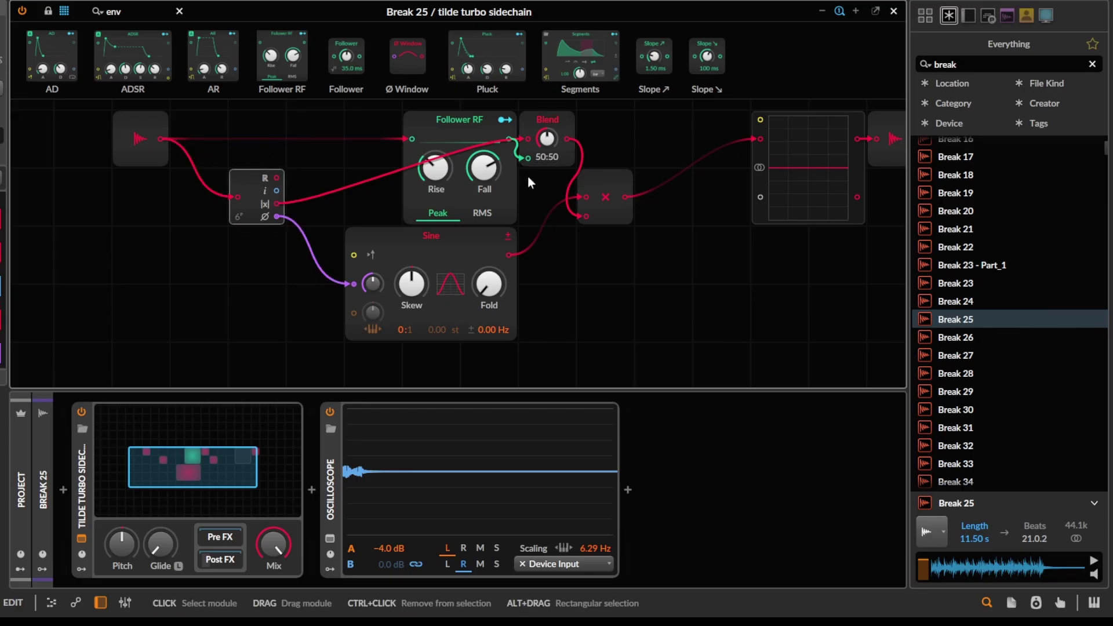
# Step: Set the Blend to In 2 while shortening the Follower RF's Rise and Fall, and return the Blend to In 1
pyautogui.moveTo(548, 138); pyautogui.dragTo(548, 110)
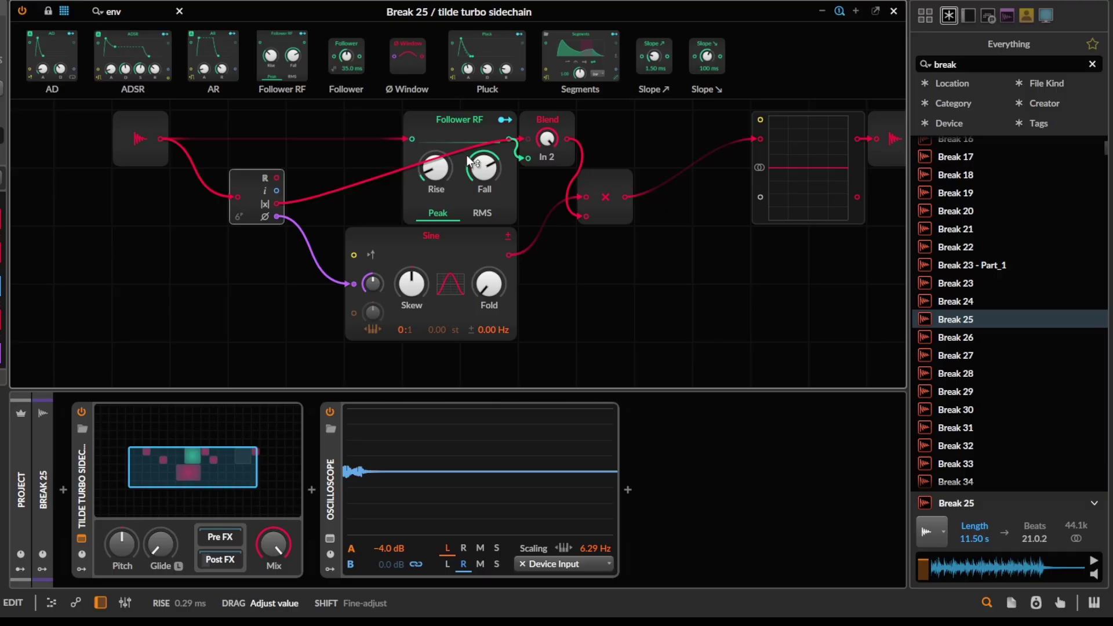
pyautogui.moveTo(482, 167); pyautogui.dragTo(482, 209)
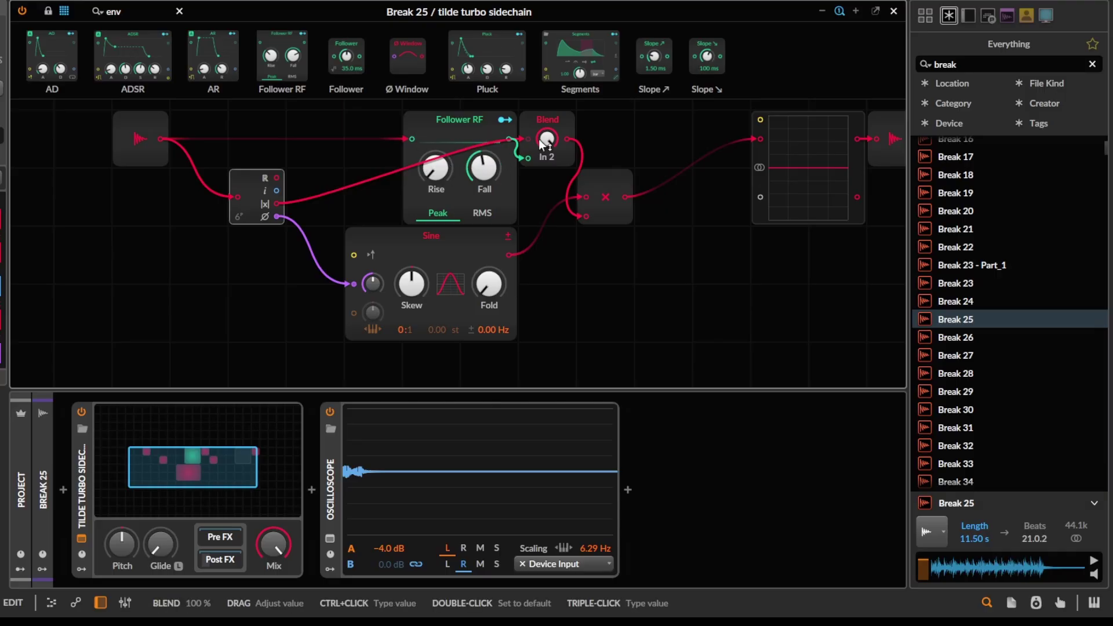
pyautogui.moveTo(546, 138); pyautogui.dragTo(546, 174)
# Step: Move the Follower RF up and away from the Blend, and lower its Fall to about 15.3 ms
pyautogui.moveTo(506, 122); pyautogui.dragTo(389, 122)
pyautogui.moveTo(233, 244); pyautogui.dragTo(170, 155)
pyautogui.moveTo(528, 172); pyautogui.dragTo(599, 268)
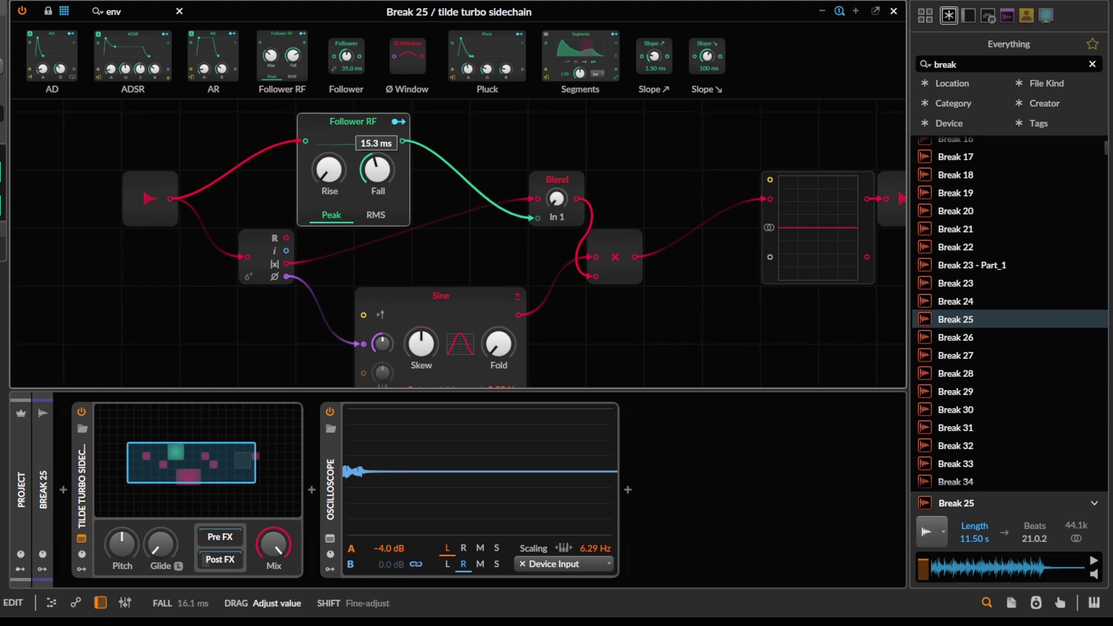
pyautogui.moveTo(464, 219); pyautogui.dragTo(533, 200)
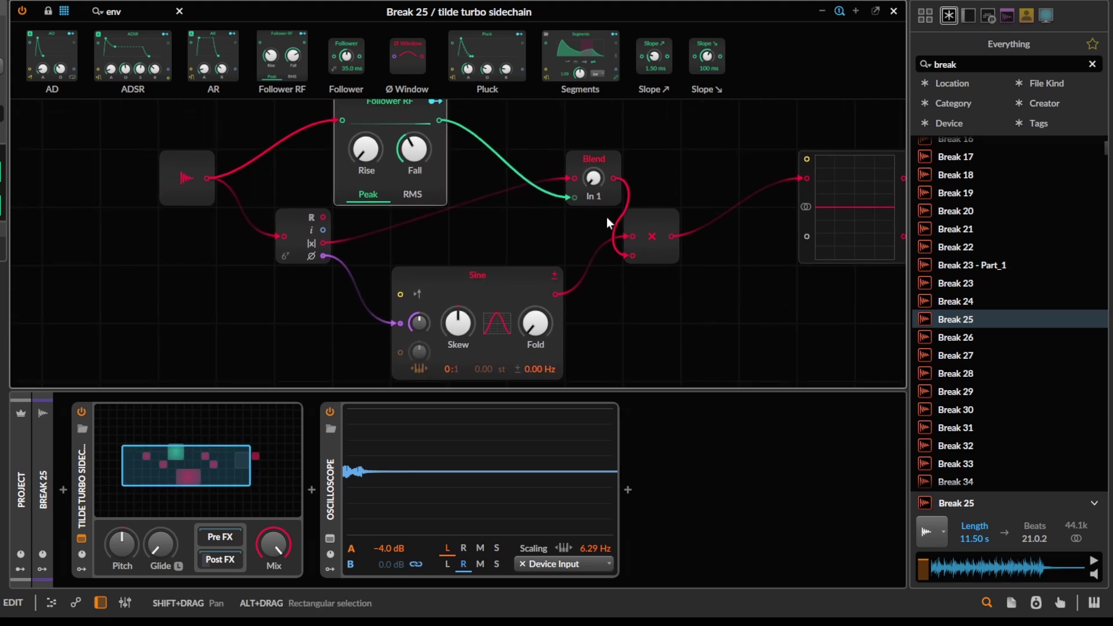
# Step: Audition the patch with the Blend at In 2, shortening the Follower RF's Fall and switching it to RMS, and return the Blend to In 1
pyautogui.moveTo(600, 176); pyautogui.dragTo(599, 135)
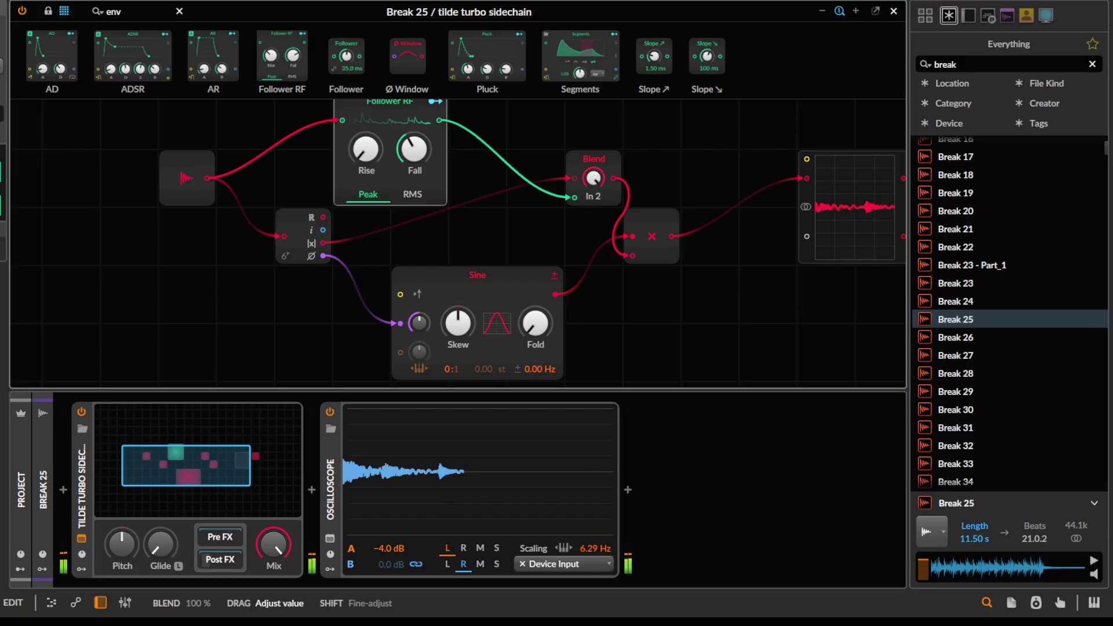
pyautogui.moveTo(415, 168); pyautogui.dragTo(415, 191)
pyautogui.click(412, 193)
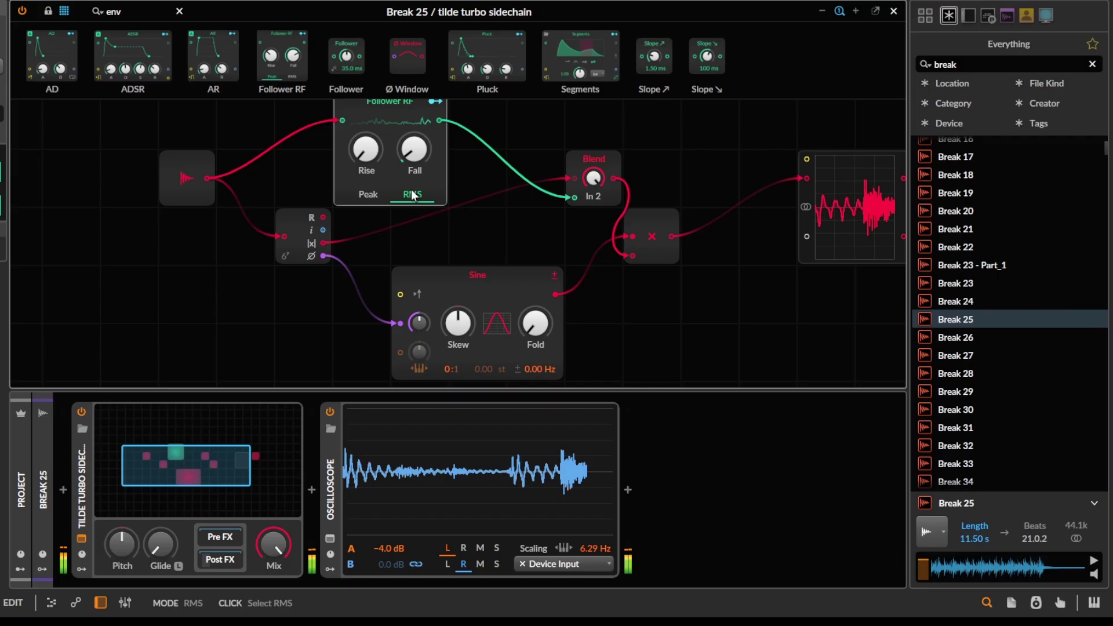
pyautogui.moveTo(415, 153); pyautogui.dragTo(415, 151)
pyautogui.moveTo(593, 178); pyautogui.dragTo(593, 229)
pyautogui.moveTo(488, 157); pyautogui.dragTo(516, 176)
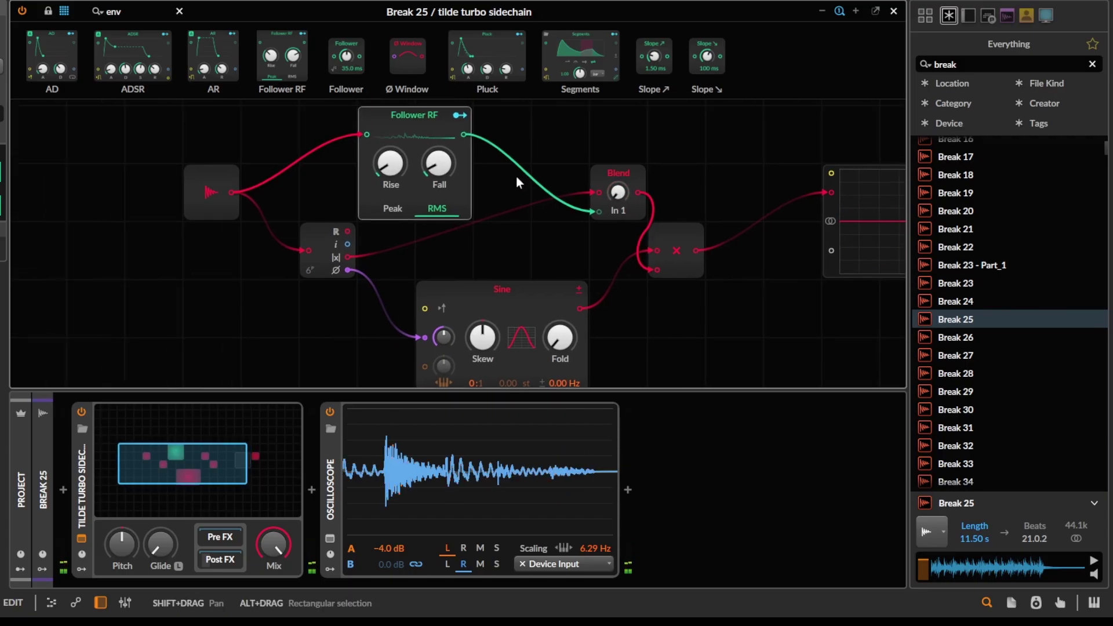
# Step: Replace the Follower RF with a downward Slope set to 11.2 ms, fed from the audio input through an Abs module
pyautogui.moveTo(689, 37); pyautogui.dragTo(427, 176)
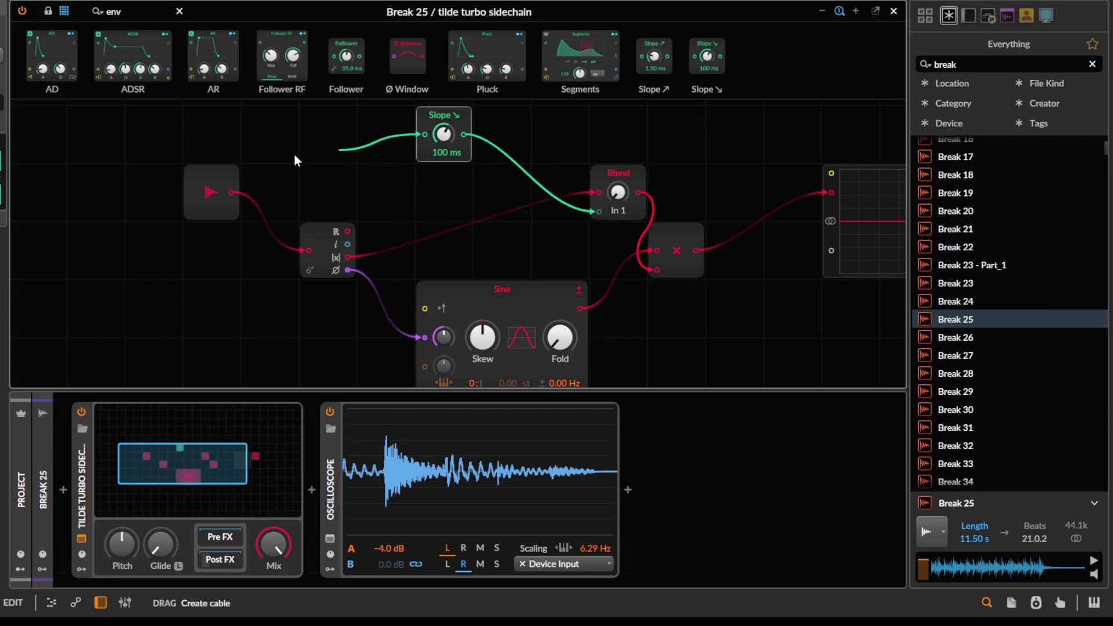
pyautogui.write('abs')
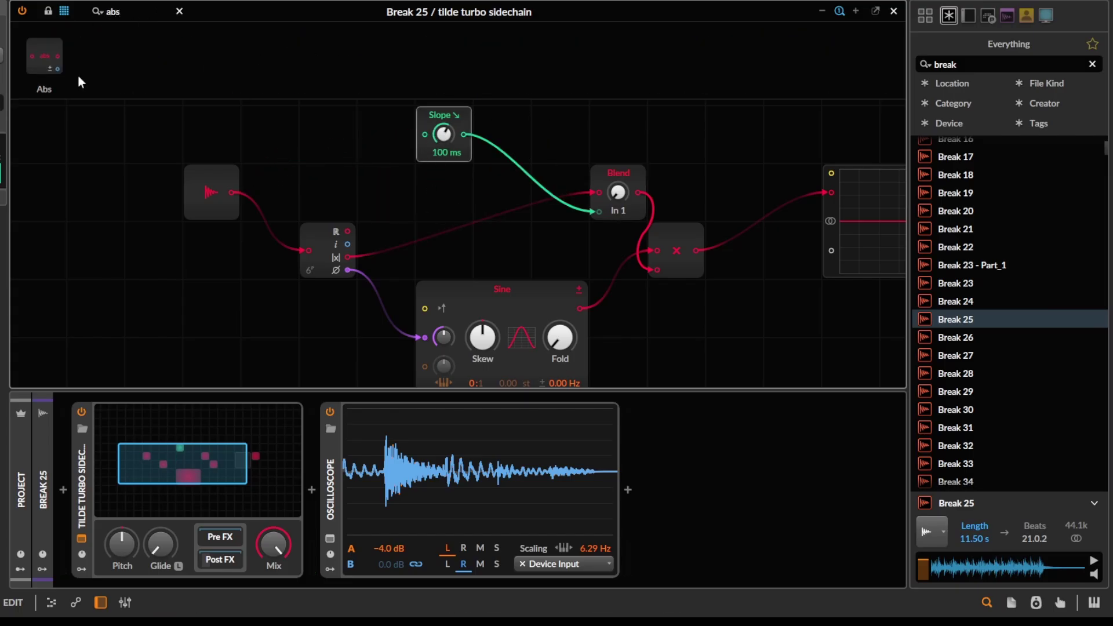
pyautogui.moveTo(36, 58); pyautogui.dragTo(312, 137)
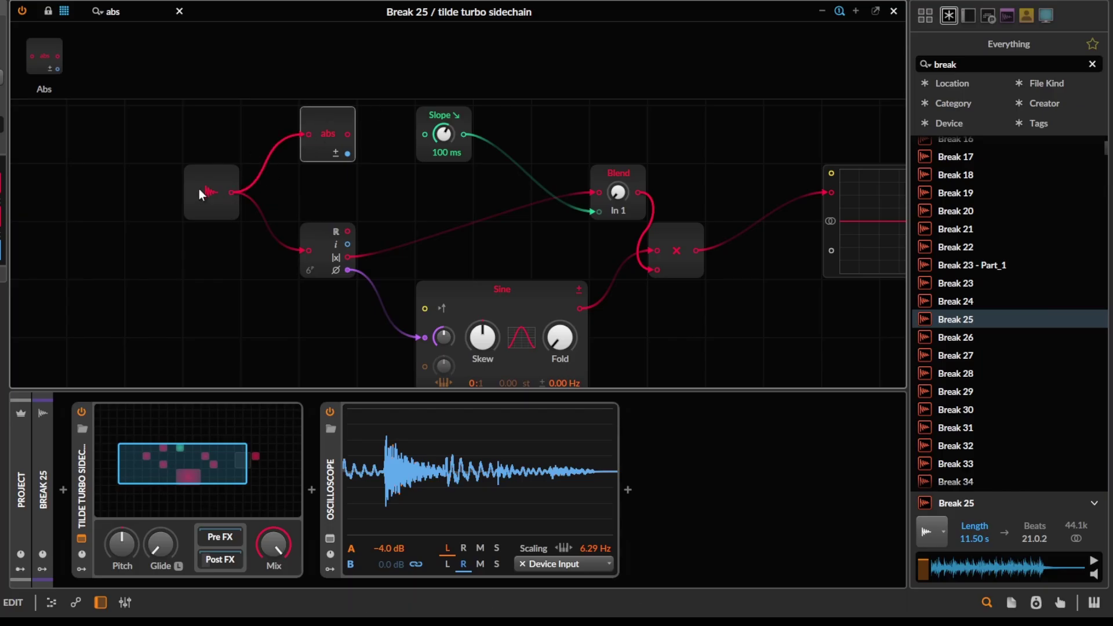
pyautogui.click(421, 123)
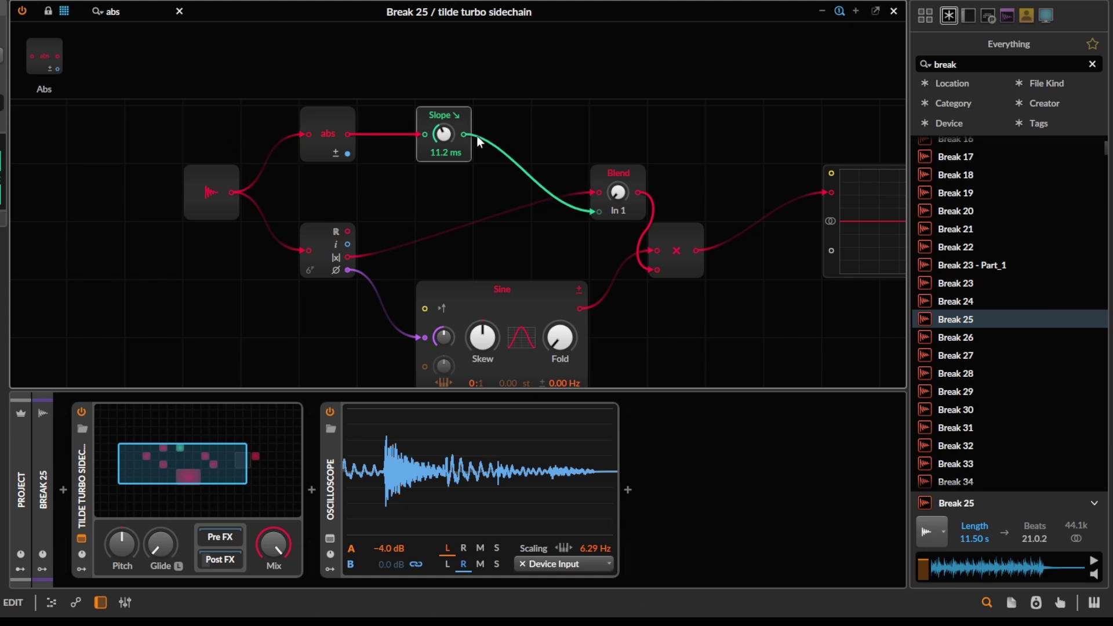
# Step: Connect the Slope's output to the grid Oscilloscope's second input, and during playback set the Blend to In 2 and the Slope to 17.4 ms
pyautogui.moveTo(546, 181); pyautogui.dragTo(422, 161)
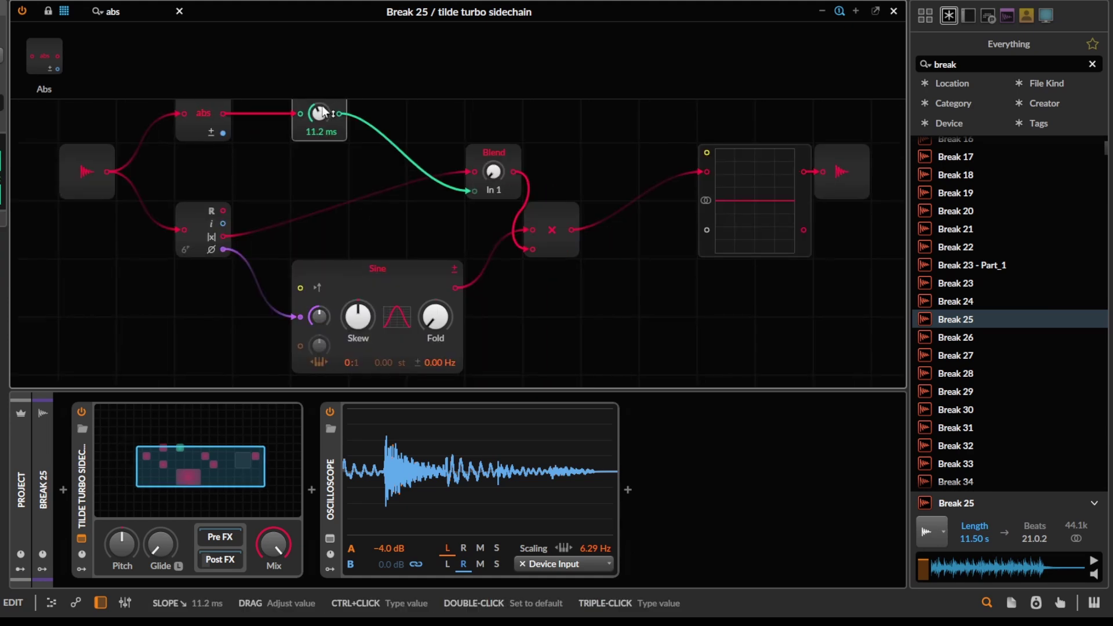
pyautogui.moveTo(340, 113); pyautogui.dragTo(706, 230)
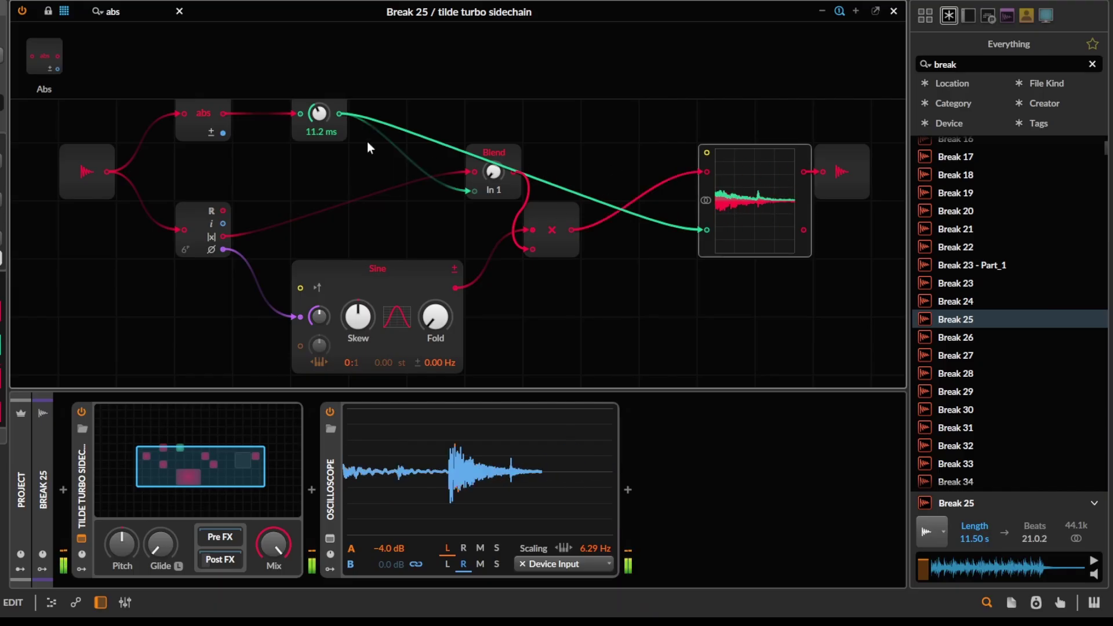
pyautogui.moveTo(494, 174); pyautogui.dragTo(615, 200)
pyautogui.moveTo(453, 137); pyautogui.dragTo(454, 126)
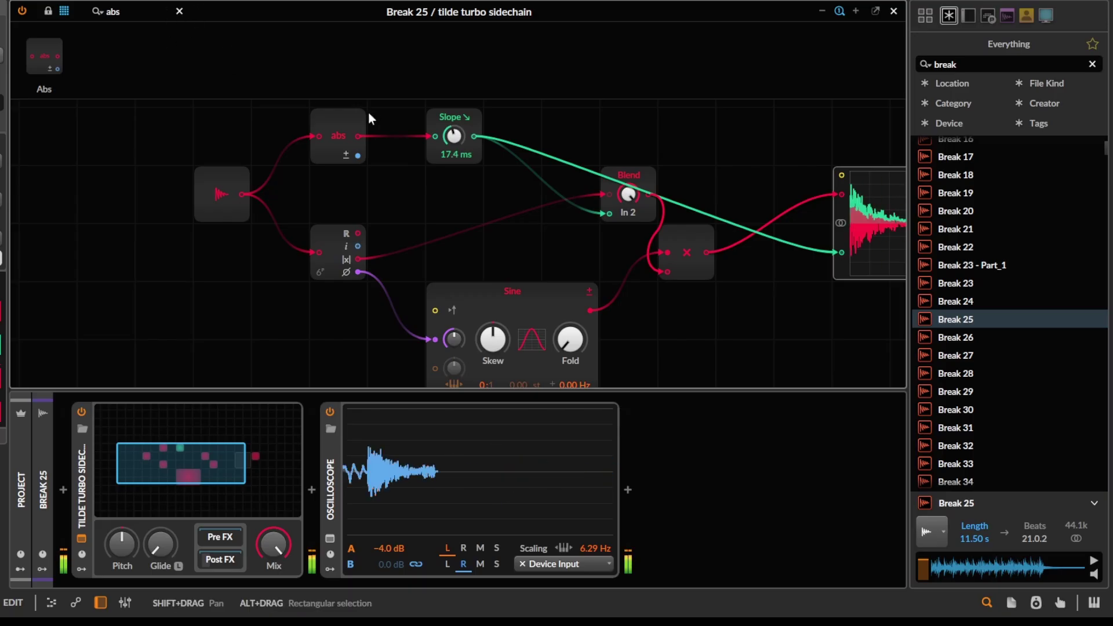
# Step: Insert a Bend module after the Slope, set it to -100 %, and play the clip
pyautogui.write('bend')
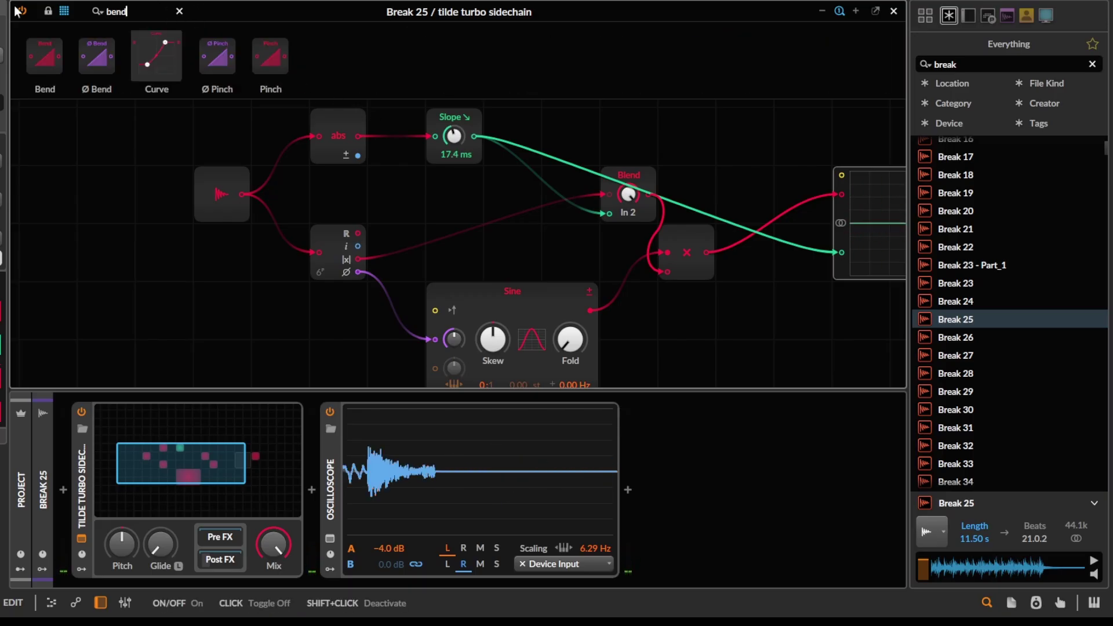
pyautogui.moveTo(49, 47); pyautogui.dragTo(520, 144)
pyautogui.press('space')
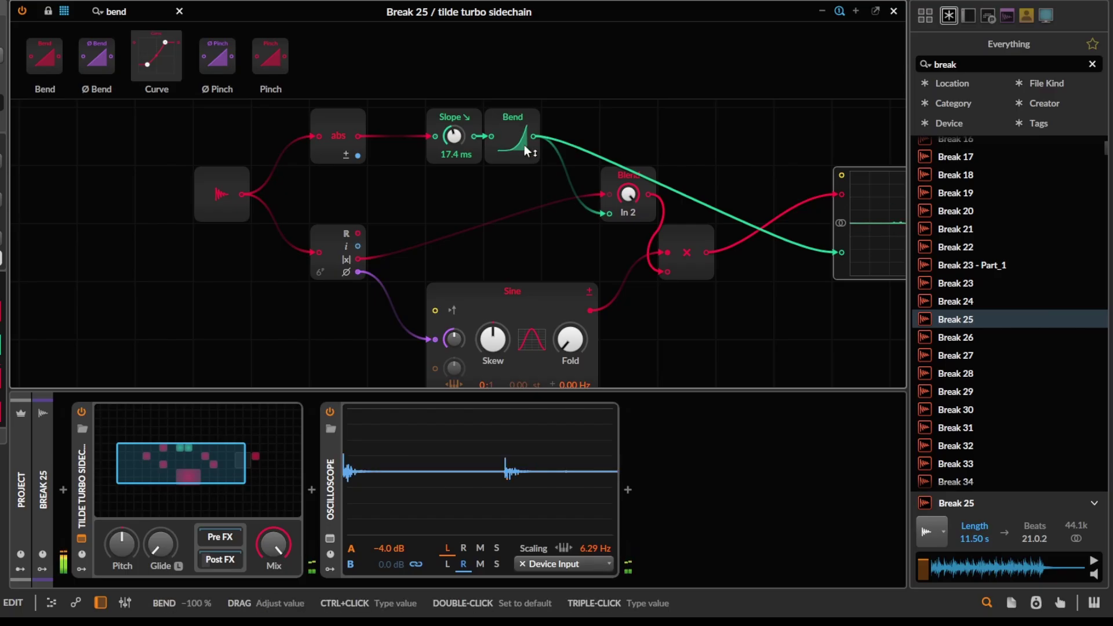
# Step: Set the Blend to 24:76 during playback
pyautogui.moveTo(628, 195); pyautogui.dragTo(627, 216)
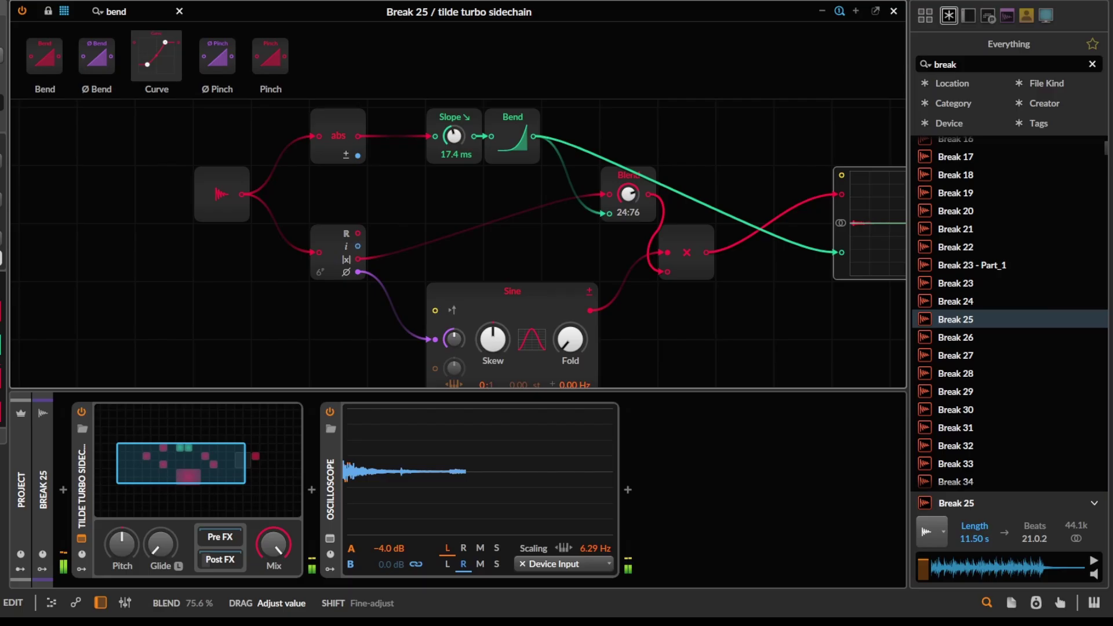
pyautogui.moveTo(571, 189); pyautogui.dragTo(468, 188)
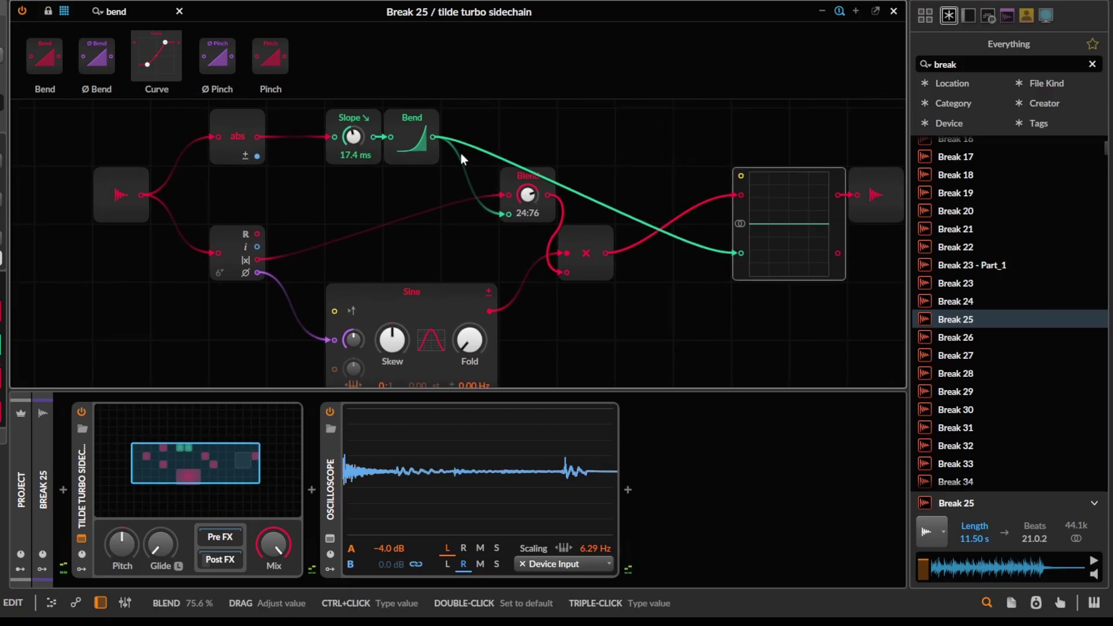
pyautogui.hscroll(-5, 452, 228)
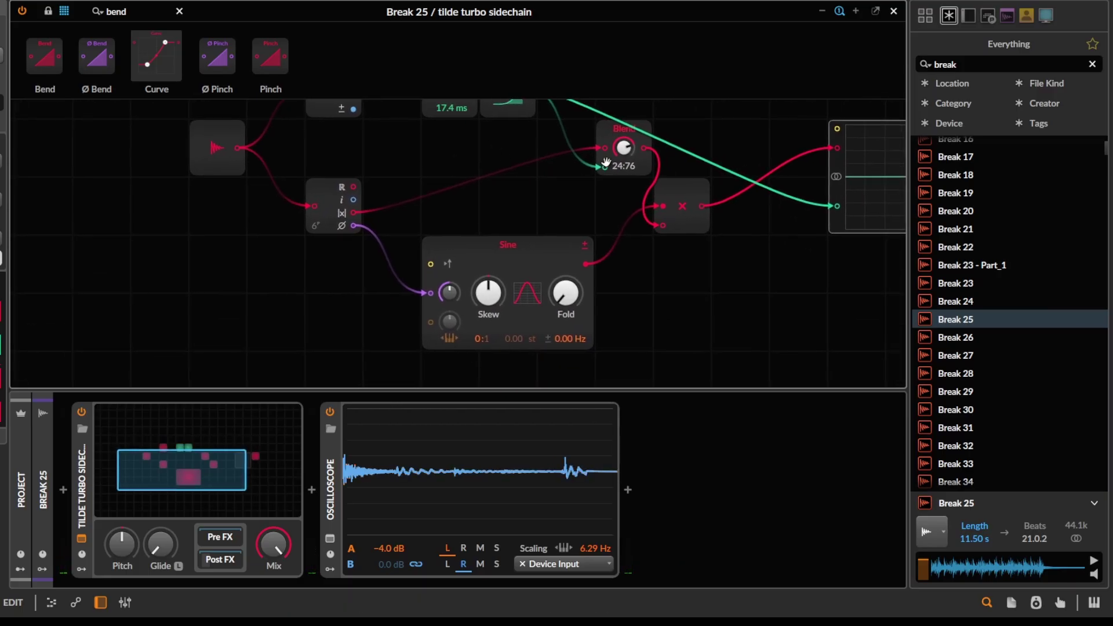
# Step: Place a second Sine oscillator to the left of the main Sine and discard the Attenuate tried beneath the Dome
pyautogui.moveTo(563, 159); pyautogui.dragTo(601, 106)
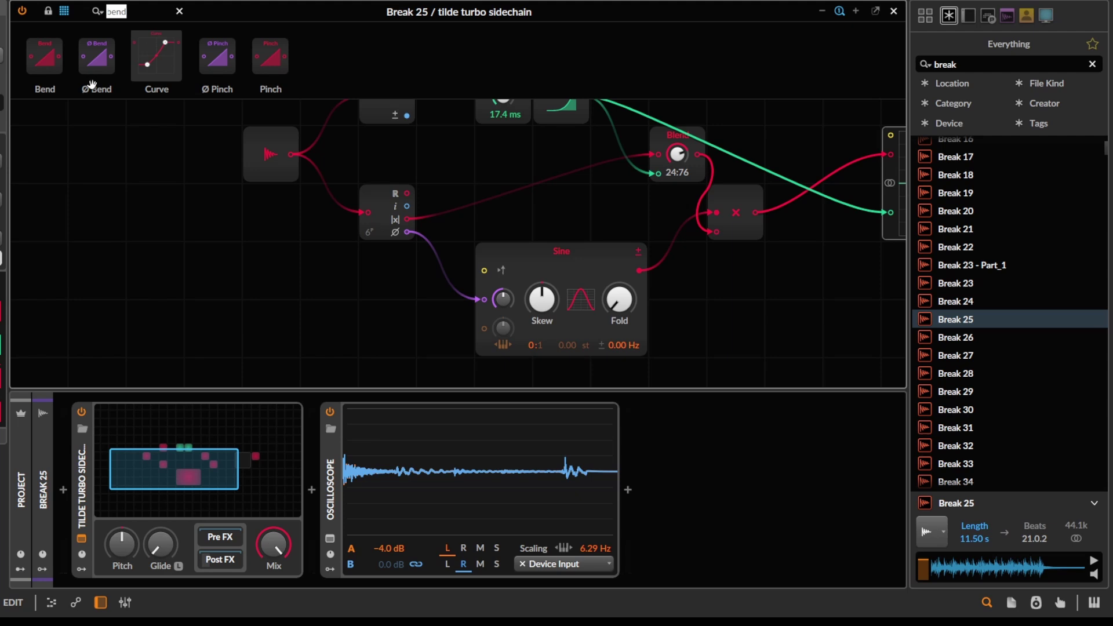
pyautogui.write('att')
pyautogui.moveTo(50, 58); pyautogui.dragTo(374, 298)
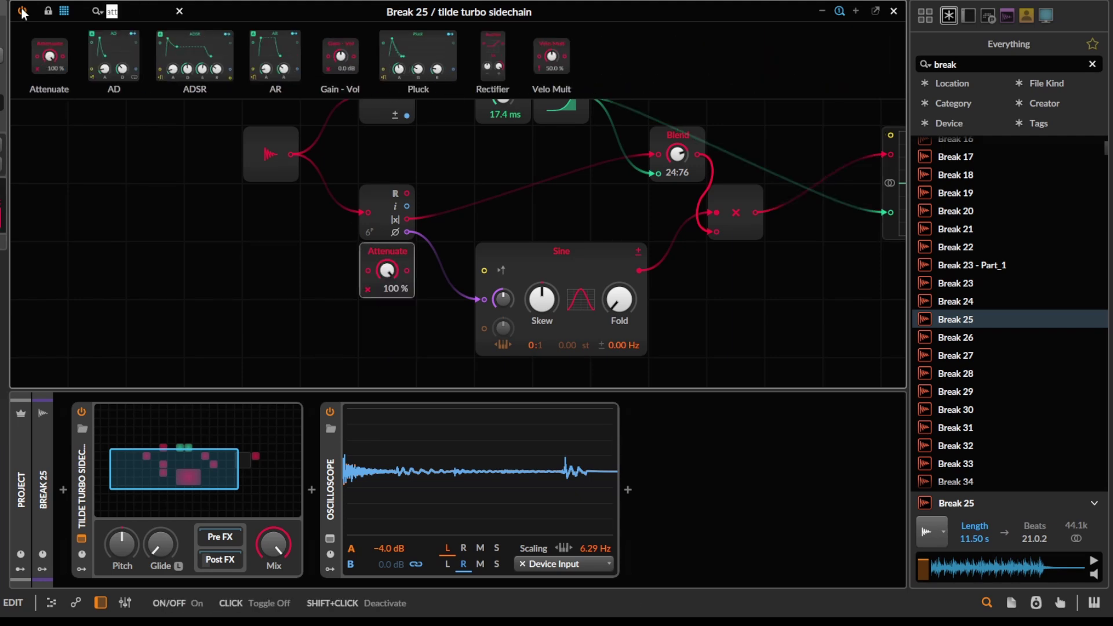
pyautogui.write('sine')
pyautogui.moveTo(83, 82); pyautogui.dragTo(218, 265)
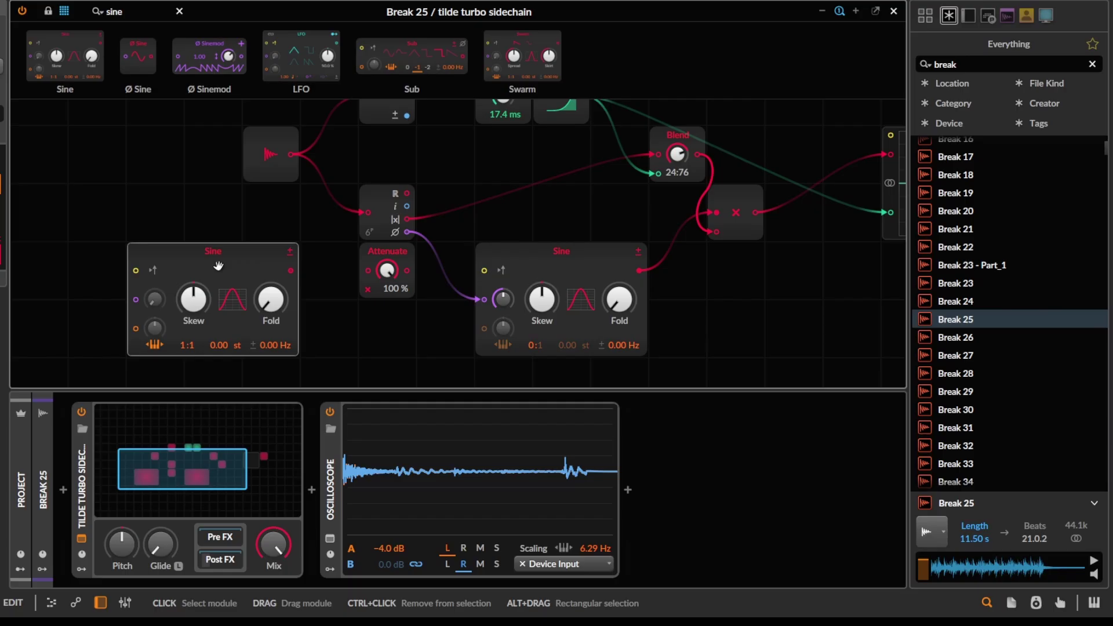
pyautogui.press('Delete')
# Step: Sum the second Sine's output with the Dome's phase through an Add at the main Sine's phase input
pyautogui.moveTo(288, 270); pyautogui.dragTo(495, 267)
pyautogui.moveTo(532, 180); pyautogui.dragTo(502, 246)
pyautogui.click(542, 138)
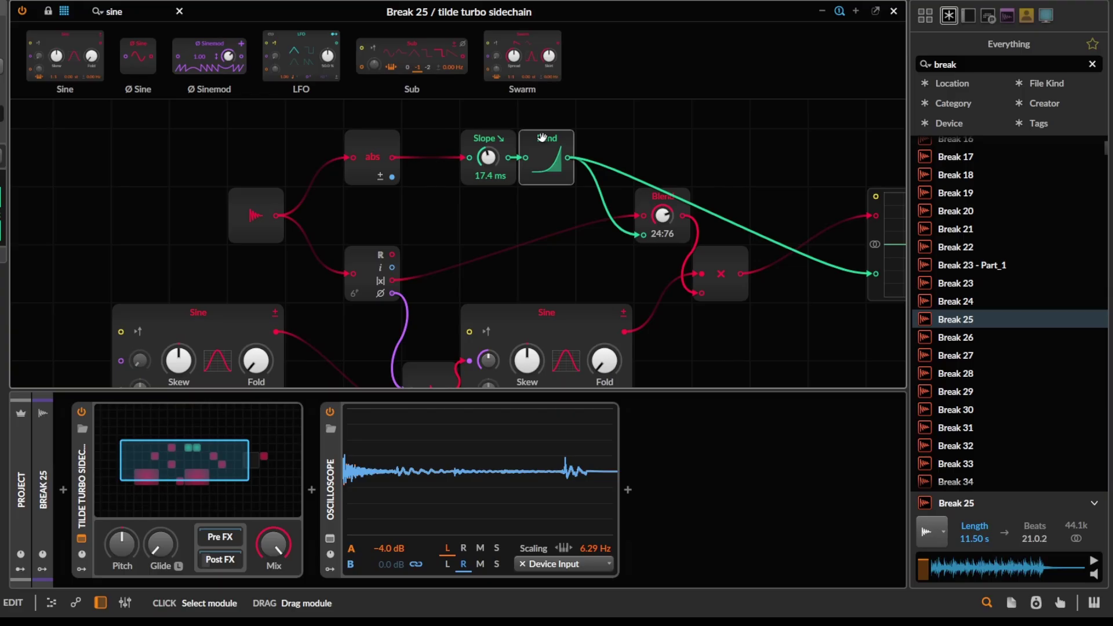
# Step: Insert a Multiply between the second Sine and the Add, and feed its second input from the Bend's output
pyautogui.scroll(-1, 486, 171)
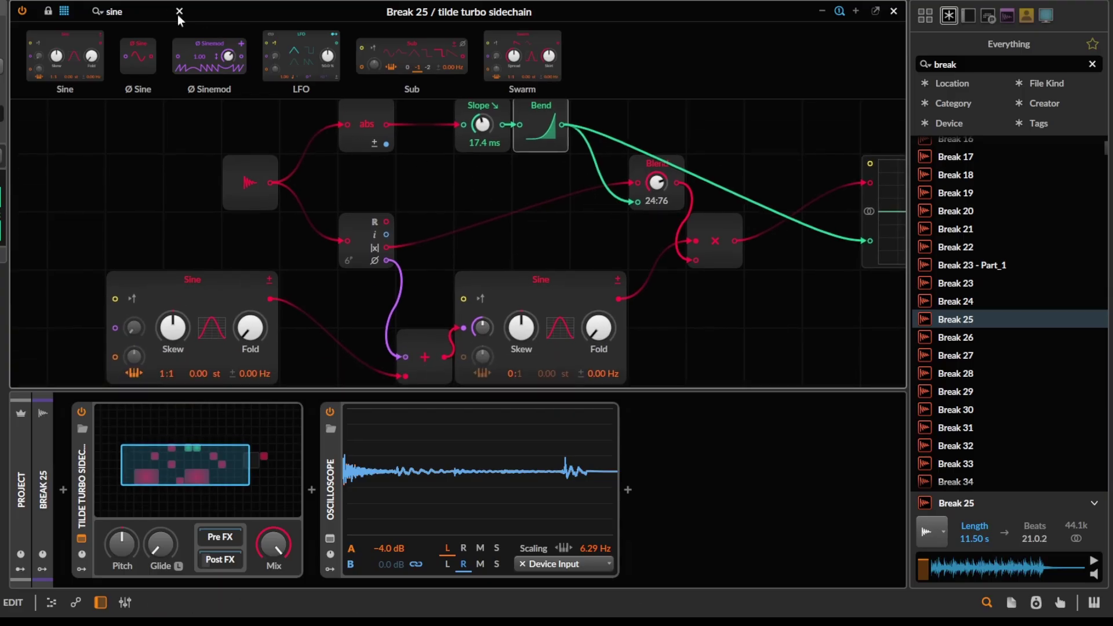
pyautogui.write('multi')
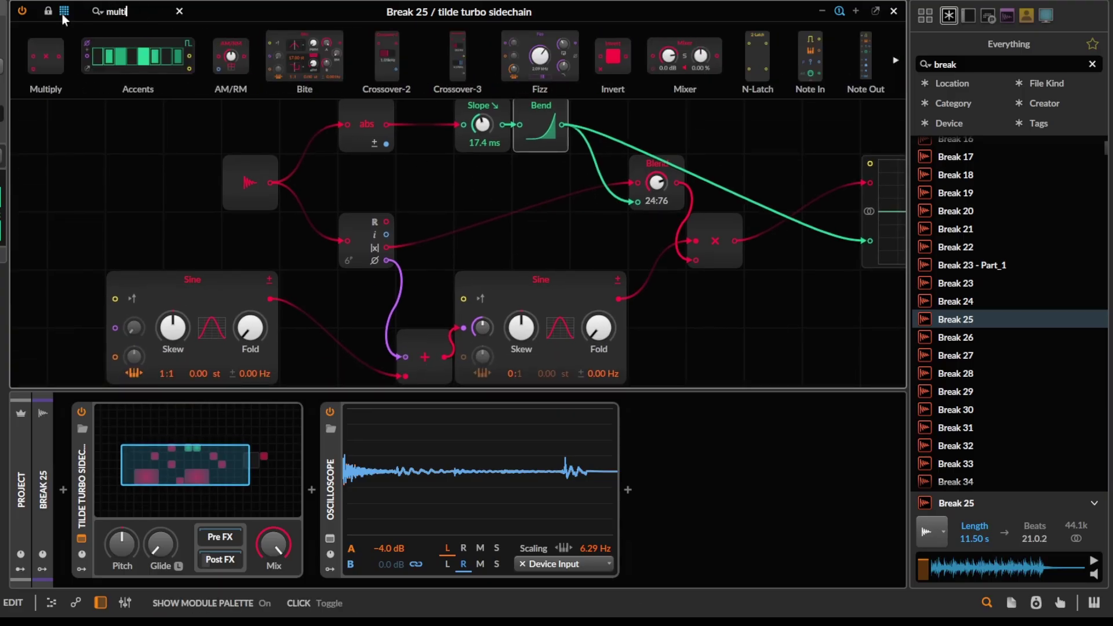
pyautogui.moveTo(60, 67); pyautogui.dragTo(340, 348)
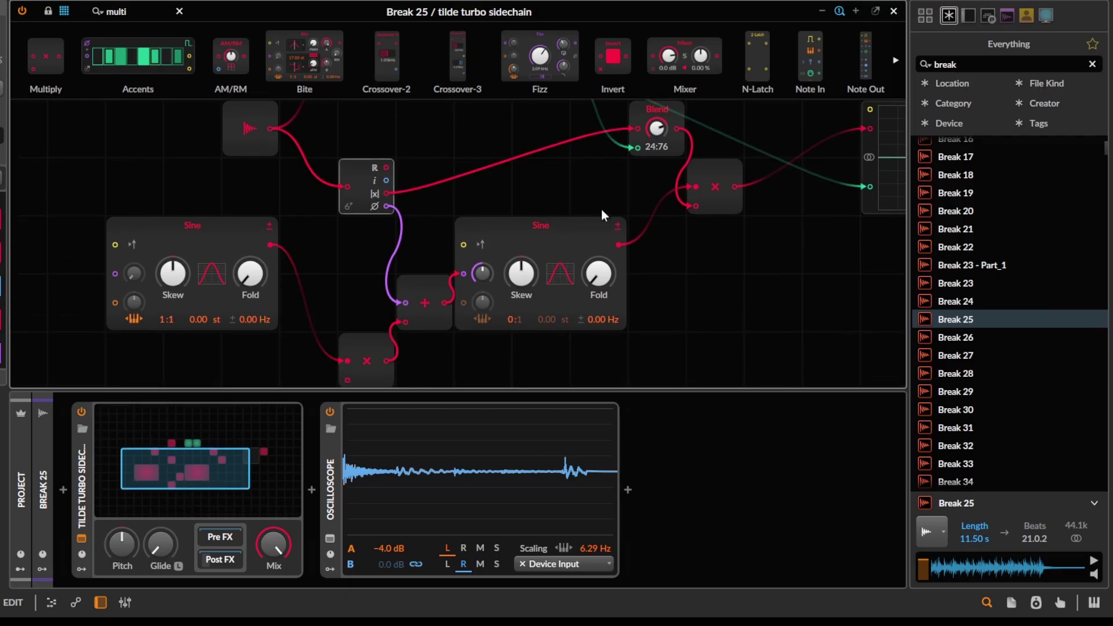
pyautogui.moveTo(601, 211); pyautogui.dragTo(542, 226)
pyautogui.moveTo(533, 175); pyautogui.dragTo(555, 222)
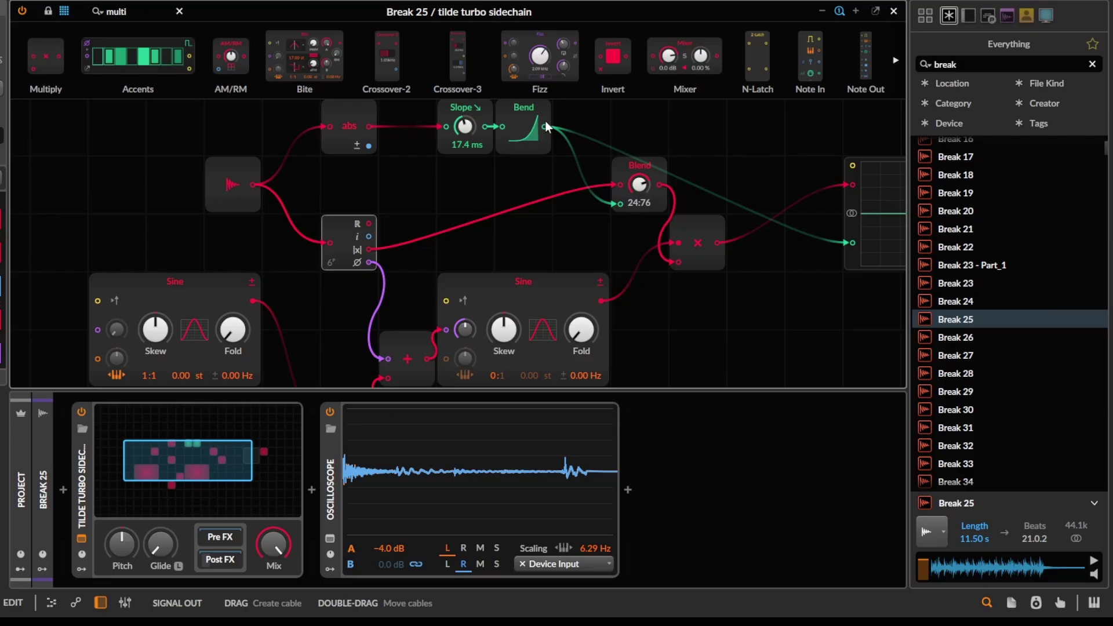
pyautogui.scroll(-4, 299, 382)
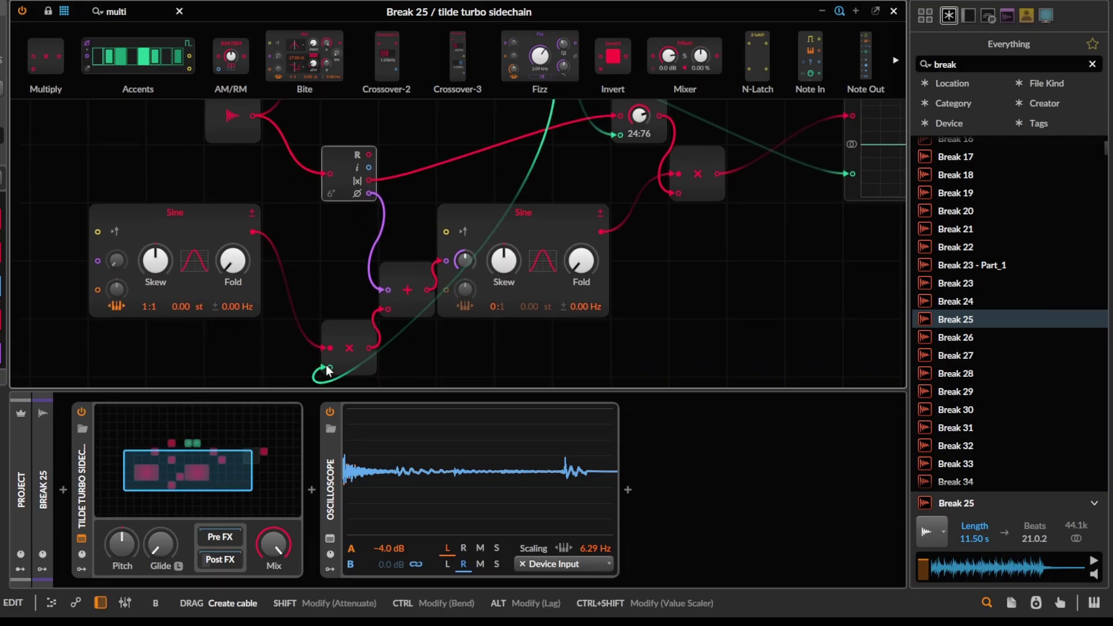
pyautogui.moveTo(414, 300); pyautogui.dragTo(346, 310)
pyautogui.moveTo(274, 341)
pyautogui.mouseDown()
pyautogui.moveTo(360, 320)
pyautogui.moveTo(287, 326)
pyautogui.mouseUp()
# Step: Raise the second Sine's Fold and transpose it to 19.00 st, and insert an Amplify after its Multiply
pyautogui.moveTo(234, 268); pyautogui.dragTo(235, 241)
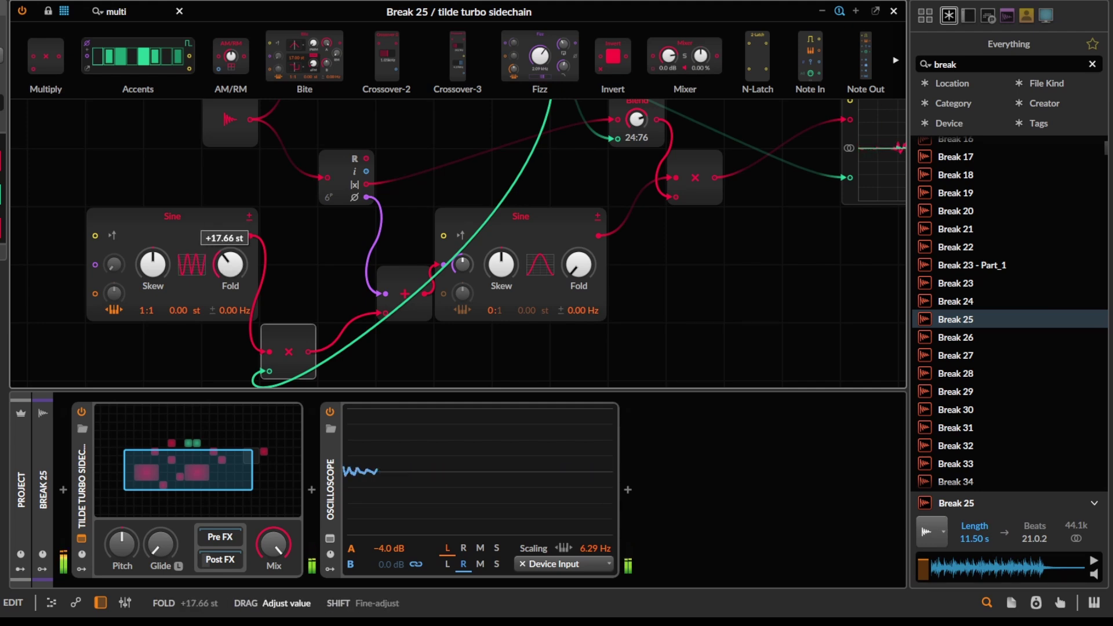
pyautogui.moveTo(179, 310); pyautogui.dragTo(362, 253)
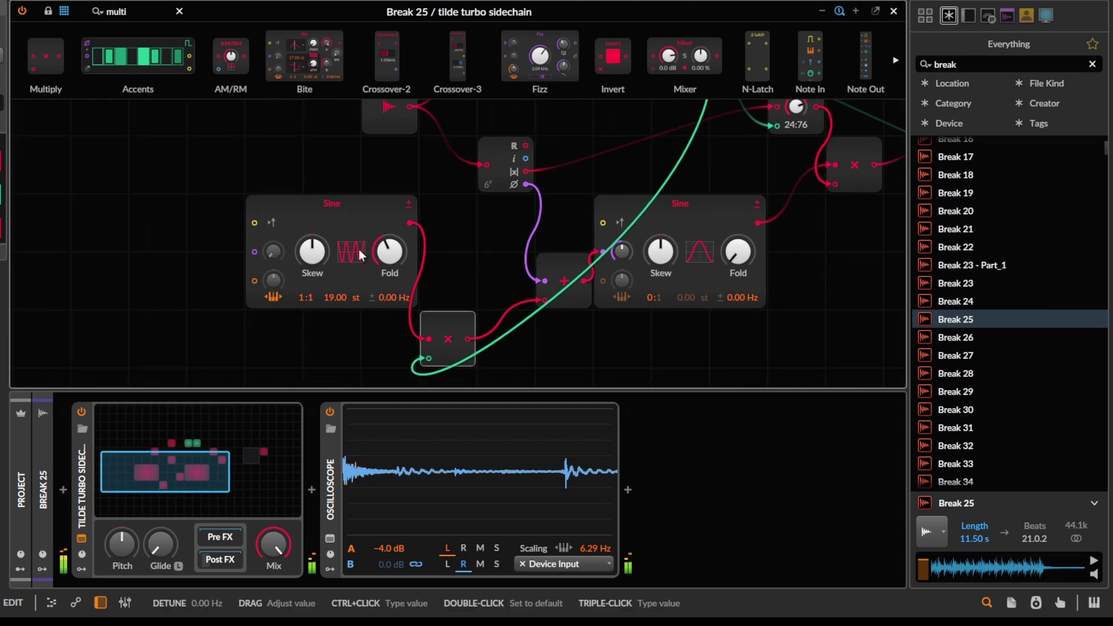
pyautogui.tripleClick(153, 12)
pyautogui.write('am')
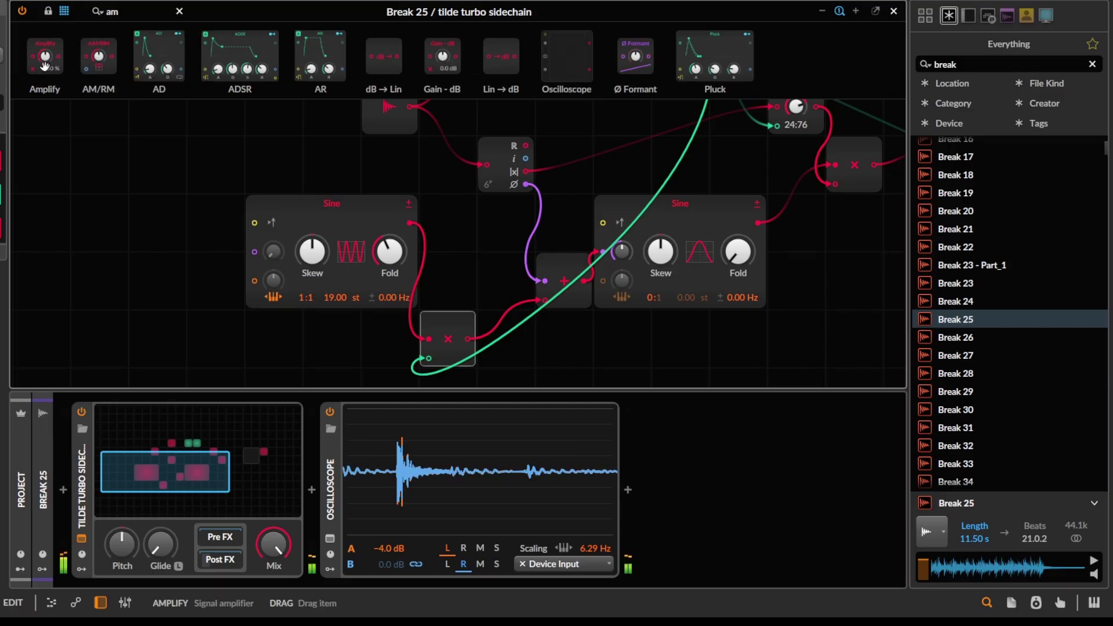
pyautogui.moveTo(44, 56); pyautogui.dragTo(512, 327)
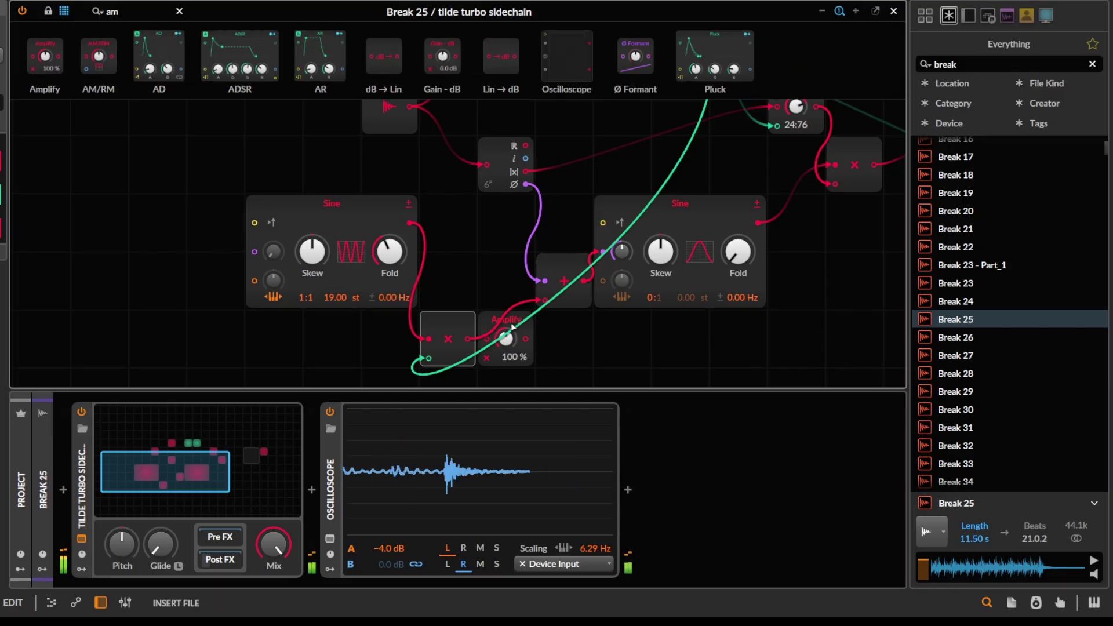
# Step: Add a Peak Limiter between the grid device and the Oscilloscope, and raise its input gain to about 3.3 dB
pyautogui.click(312, 488)
pyautogui.write('lim')
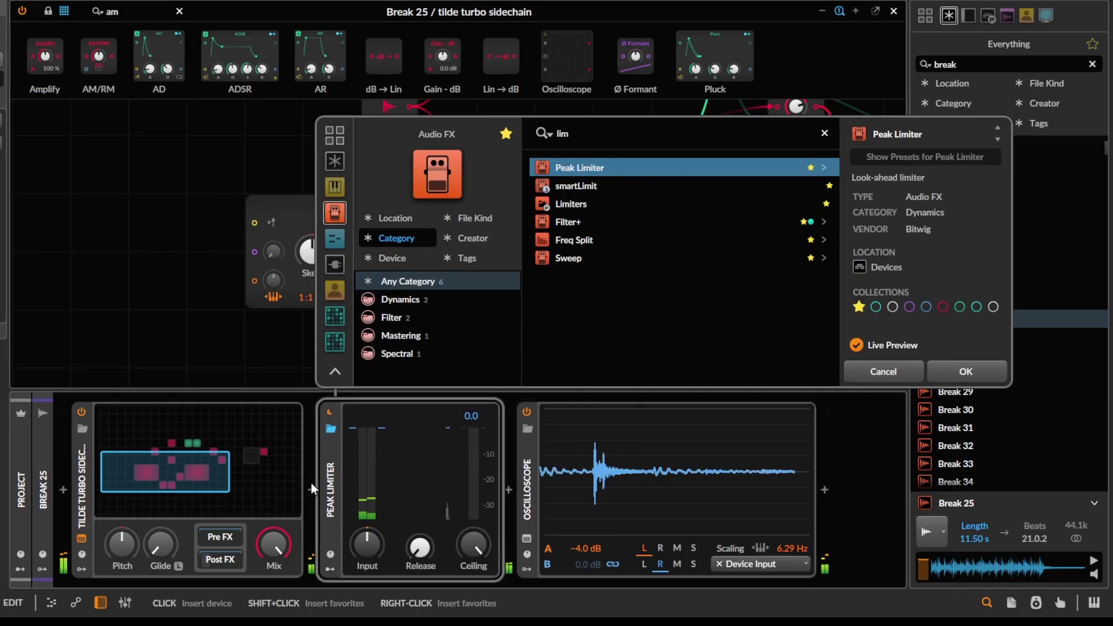
pyautogui.press('Return')
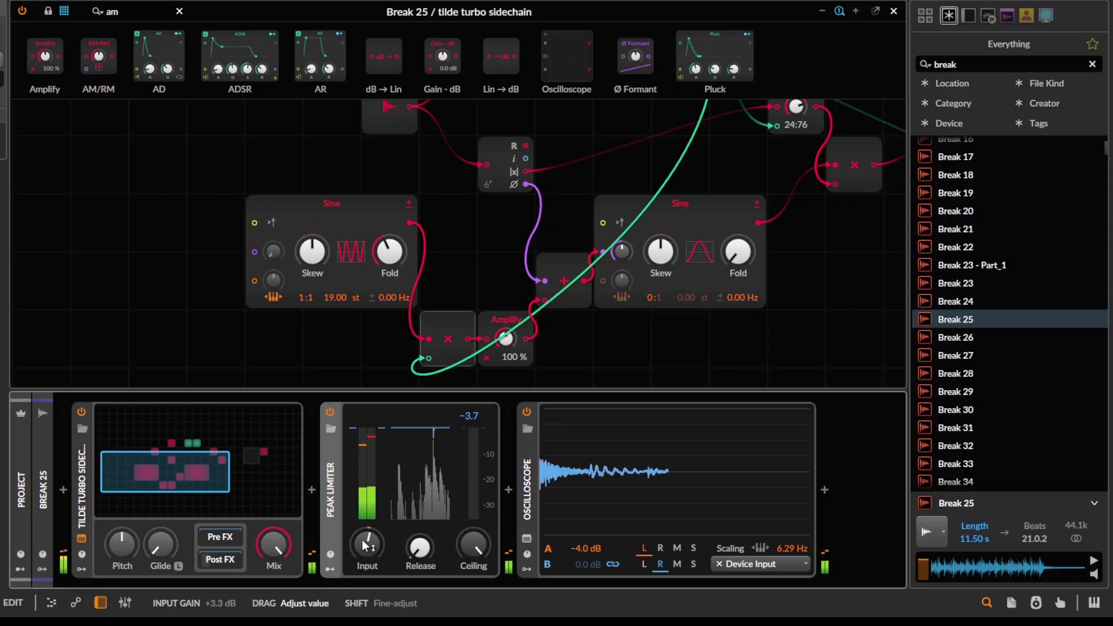
# Step: Set the Amplify to 690 %, and give the second Sine full Skew, no Fold and a 0:1 ratio
pyautogui.moveTo(505, 338); pyautogui.dragTo(478, 314)
pyautogui.moveTo(312, 251); pyautogui.dragTo(312, 229)
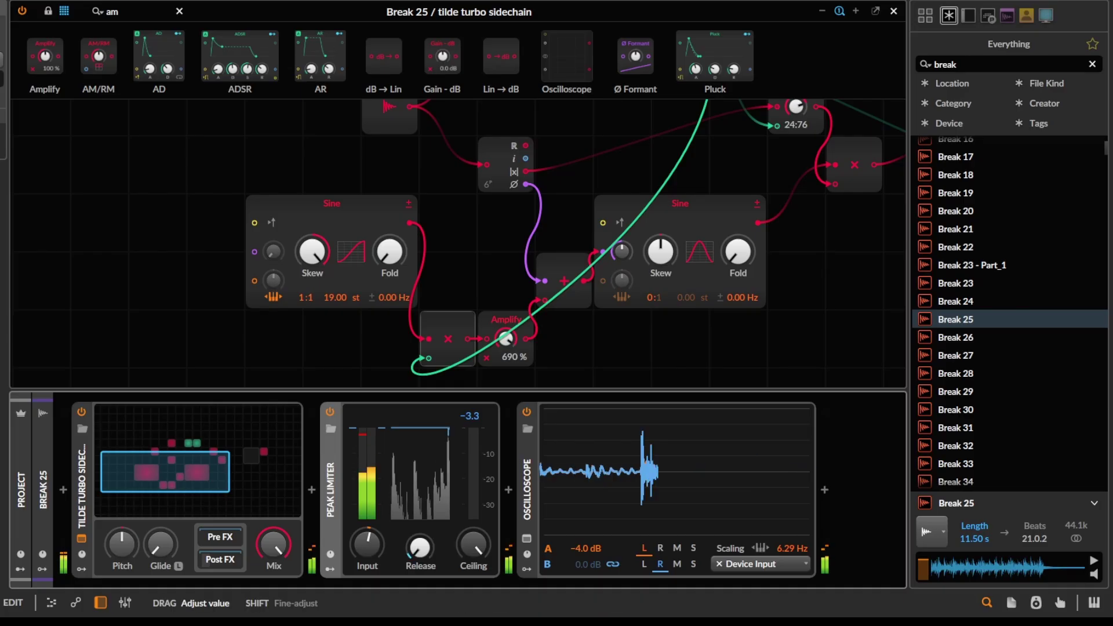
pyautogui.moveTo(302, 297); pyautogui.dragTo(302, 310)
# Step: Connect the Dome's phase output to the second Sine's phase input, and audition the patch
pyautogui.moveTo(409, 157); pyautogui.dragTo(405, 209)
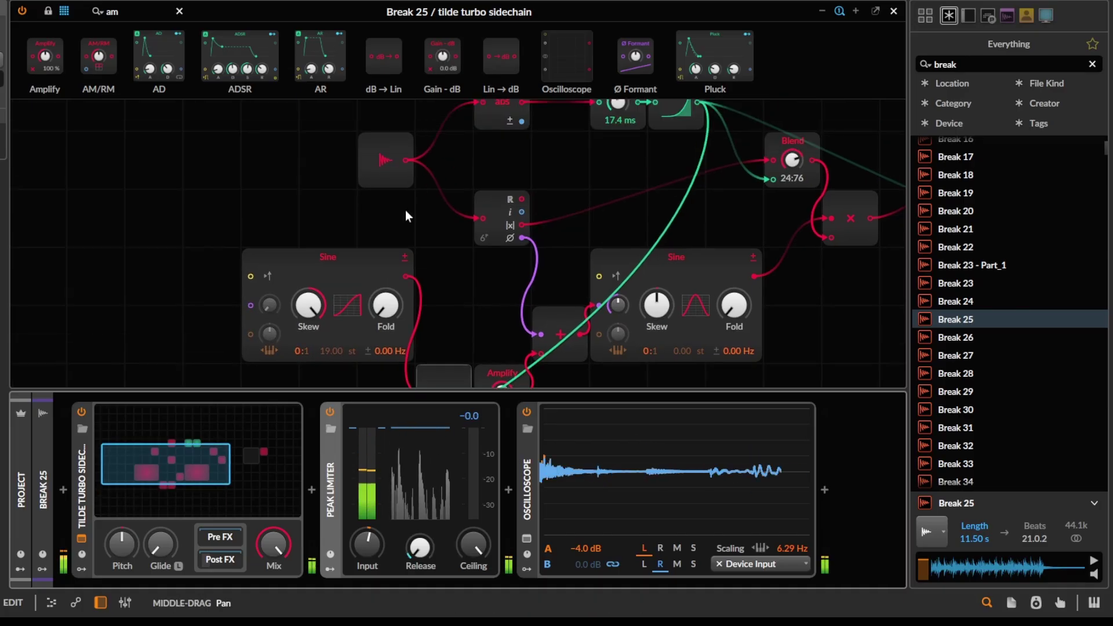
pyautogui.moveTo(522, 238); pyautogui.dragTo(317, 284)
pyautogui.moveTo(562, 368); pyautogui.dragTo(350, 397)
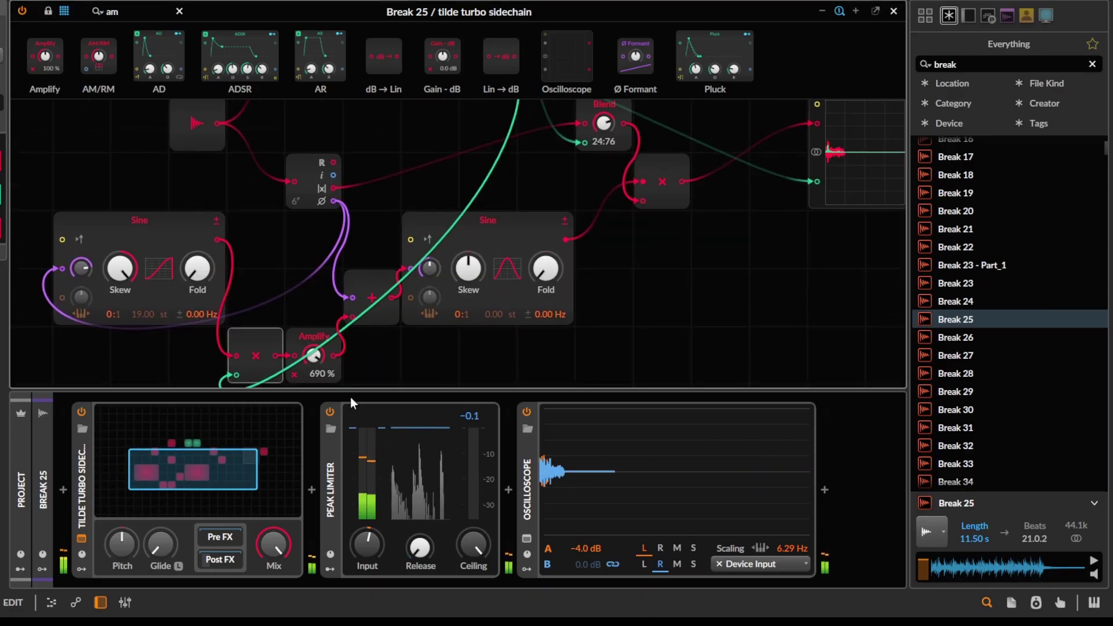
pyautogui.moveTo(520, 259); pyautogui.dragTo(466, 313)
pyautogui.scroll(-2, 521, 302)
pyautogui.hscroll(-1, 585, 296)
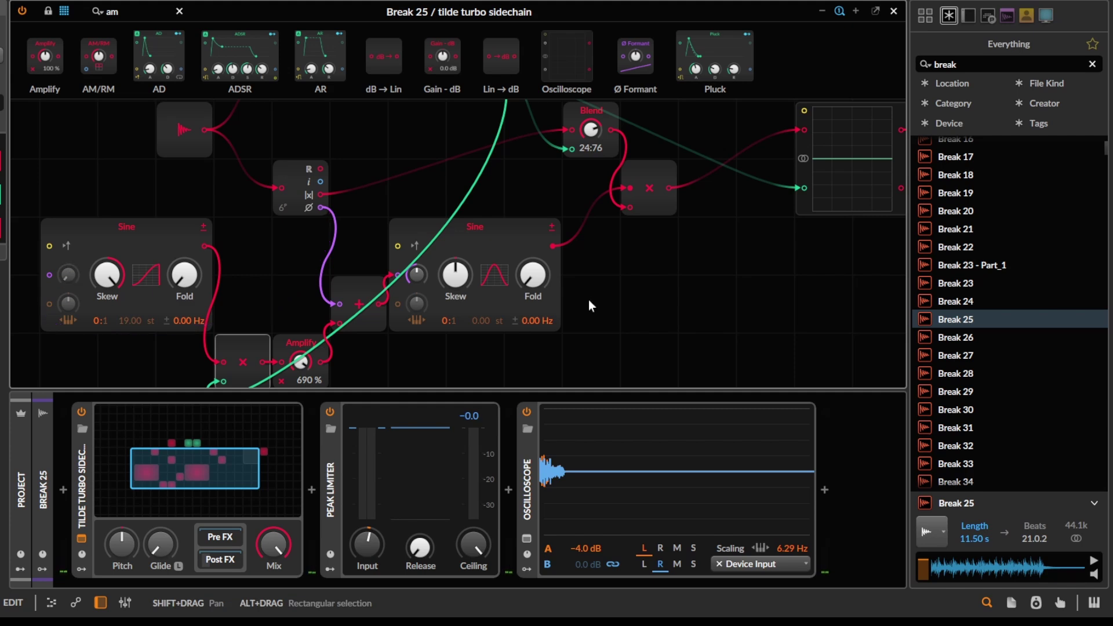
# Step: Undo the second Sine experiment, including its Add, Multiply and Amplify modules and the Peak Limiter
pyautogui.hotkey('ctrl', 'z')
pyautogui.hotkey('ctrl', 'z')
pyautogui.hotkey('ctrl', 'z')
pyautogui.hotkey('ctrl', 'z')
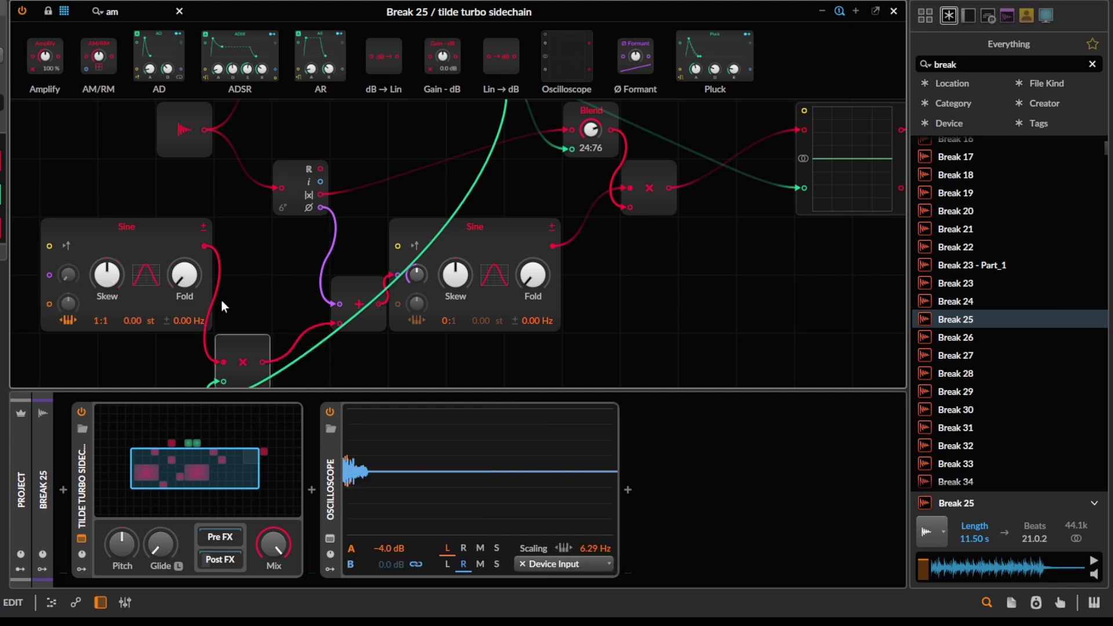
pyautogui.hotkey('ctrl', 'z')
pyautogui.hotkey('ctrl', 'z')
pyautogui.hotkey('ctrl', 'z')
pyautogui.hotkey('ctrl', 'z')
pyautogui.hotkey('ctrl', 'z')
pyautogui.hotkey('ctrl', 'z')
pyautogui.hotkey('ctrl', 'z')
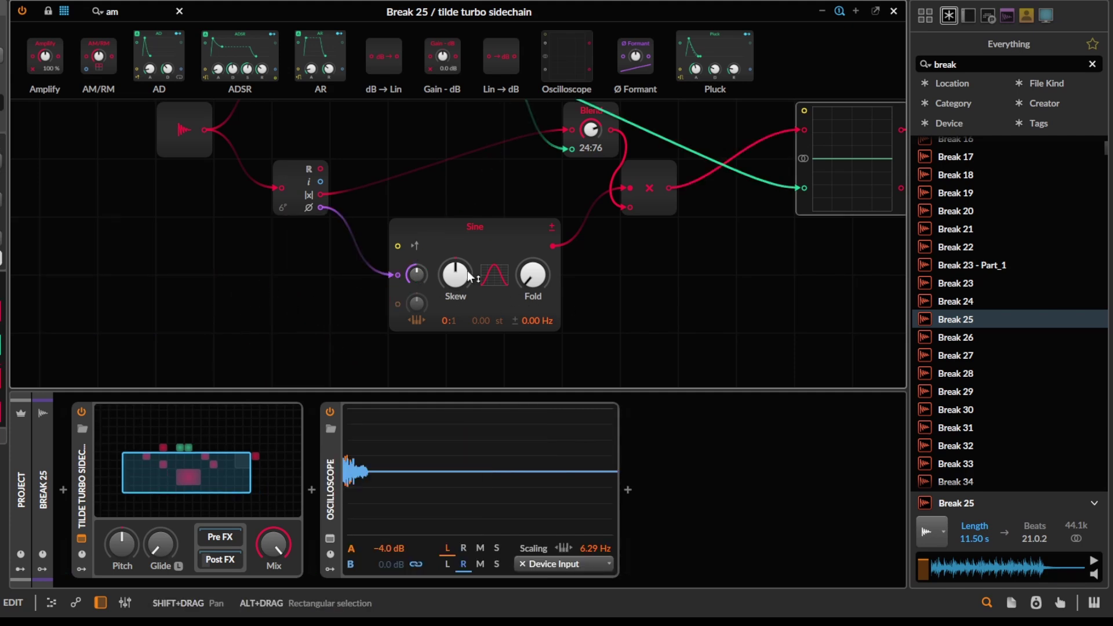
# Step: Move the Multiply up in line with the Blend, shift the Blend away from it, and reconnect the audio input to the Dome
pyautogui.scroll(3, 467, 270)
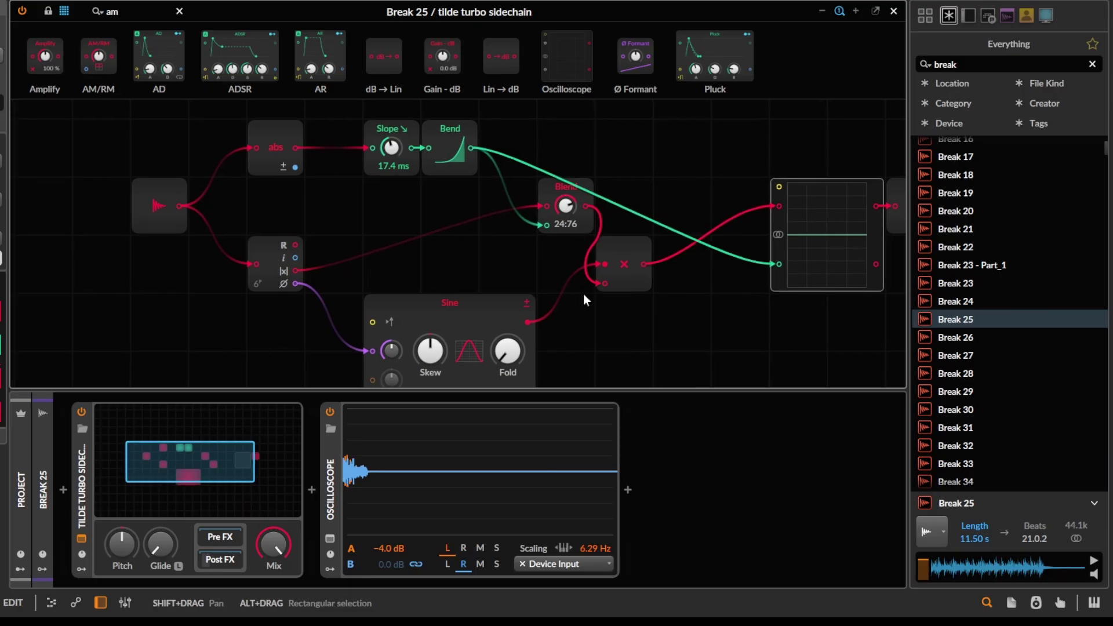
pyautogui.moveTo(611, 277); pyautogui.dragTo(610, 219)
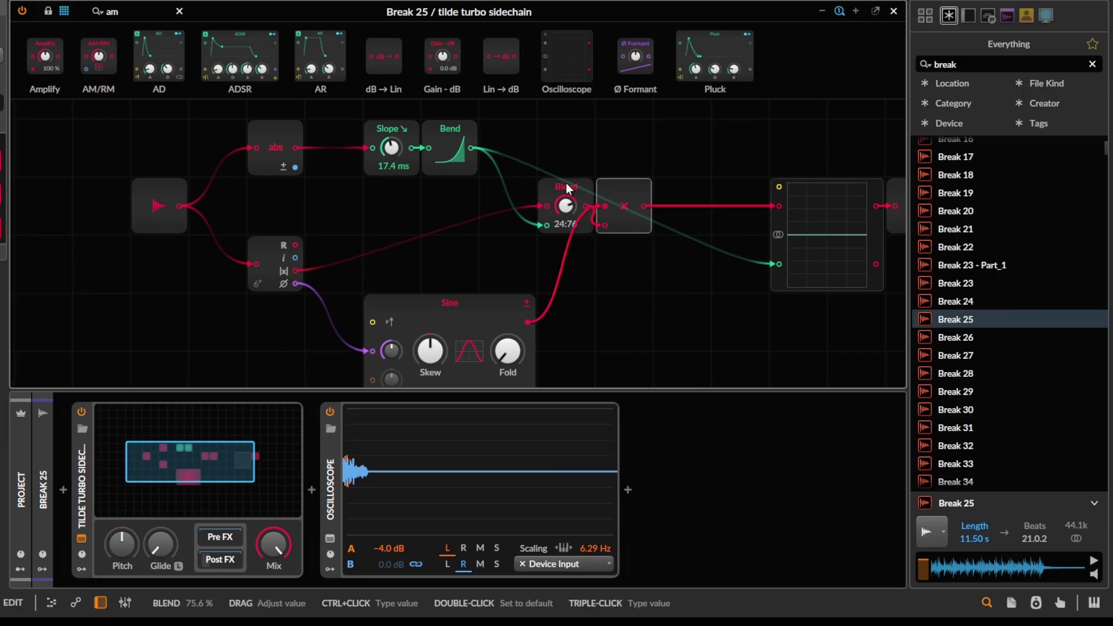
pyautogui.moveTo(565, 188); pyautogui.dragTo(508, 187)
pyautogui.moveTo(458, 244); pyautogui.dragTo(477, 227)
pyautogui.moveTo(275, 247); pyautogui.dragTo(275, 268)
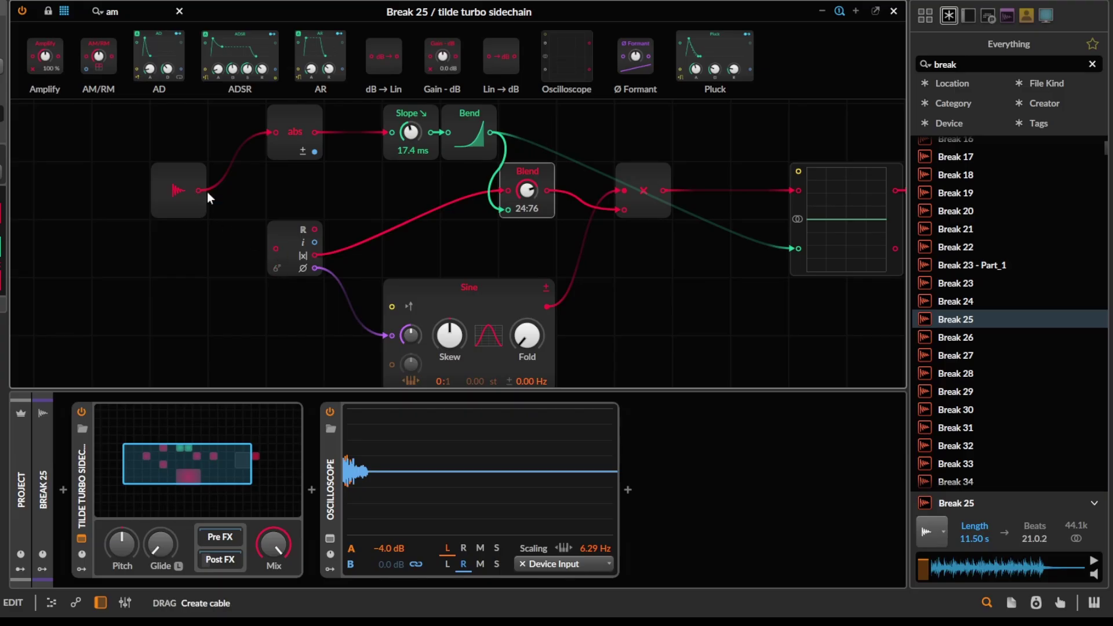
pyautogui.moveTo(207, 193); pyautogui.dragTo(274, 249)
# Step: Delete the Blend, Abs, Slope and Bend modules, leaving the Dome's magnitude feeding the Multiply directly
pyautogui.press('Delete')
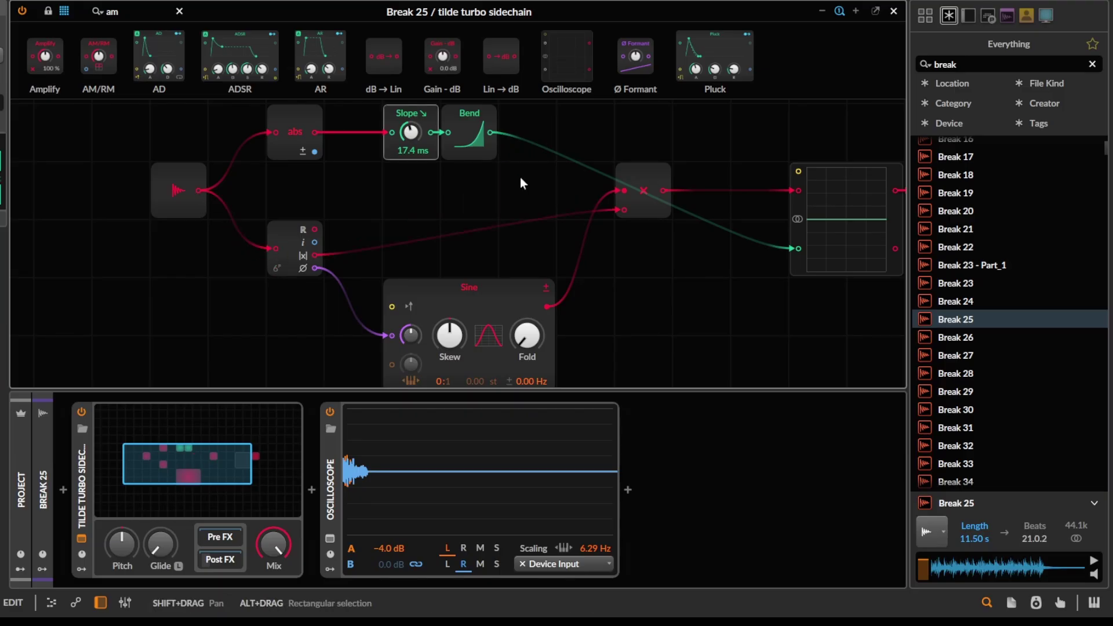
pyautogui.moveTo(208, 126); pyautogui.dragTo(451, 210)
pyautogui.press('Delete')
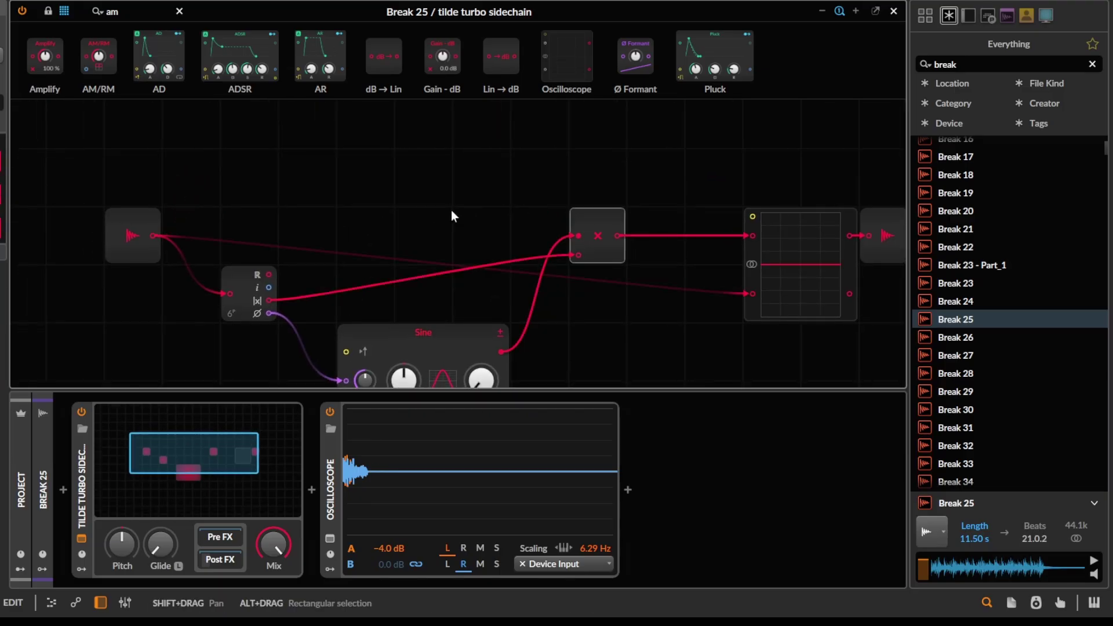
# Step: Check the Sine's phase modulation amount, and move the grid Oscilloscope closer to the Multiply
pyautogui.moveTo(439, 300); pyautogui.dragTo(453, 291)
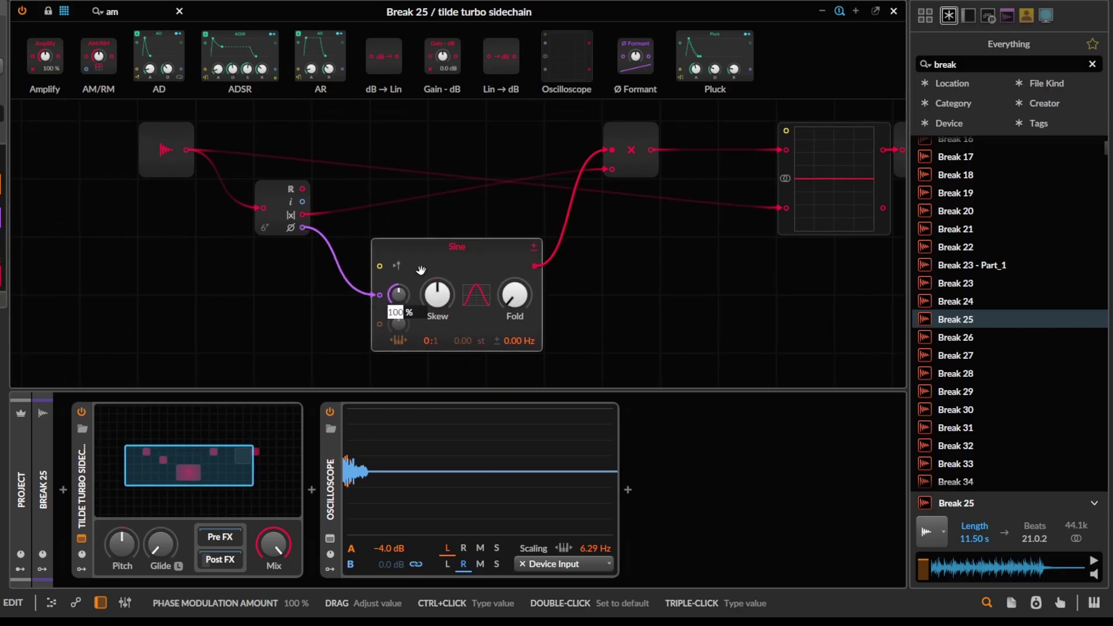
pyautogui.moveTo(499, 313); pyautogui.dragTo(424, 356)
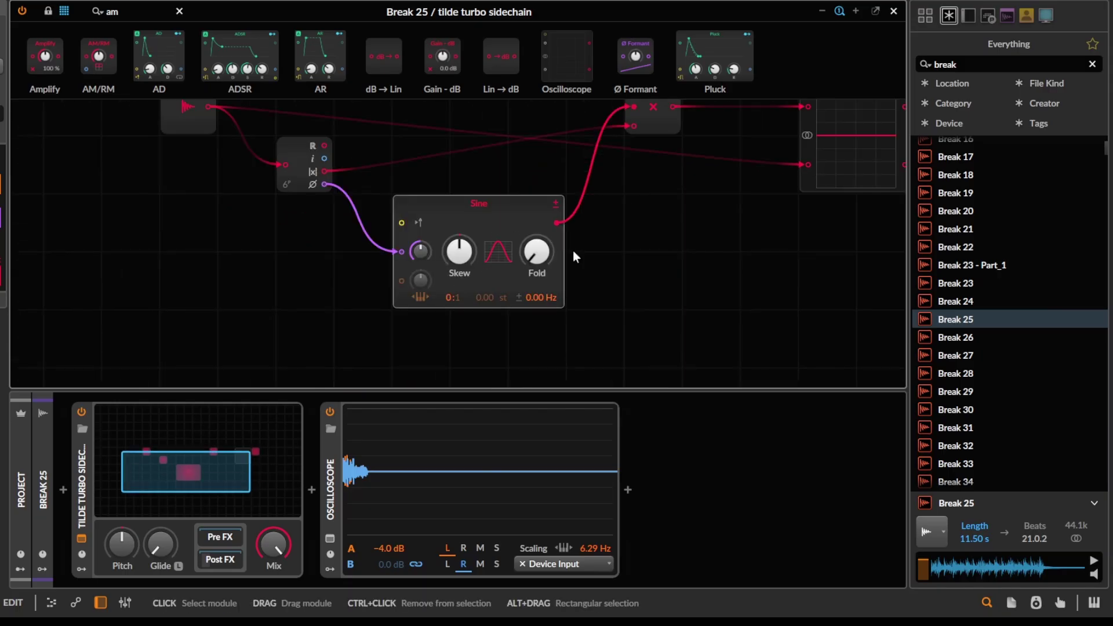
pyautogui.moveTo(824, 160); pyautogui.dragTo(766, 169)
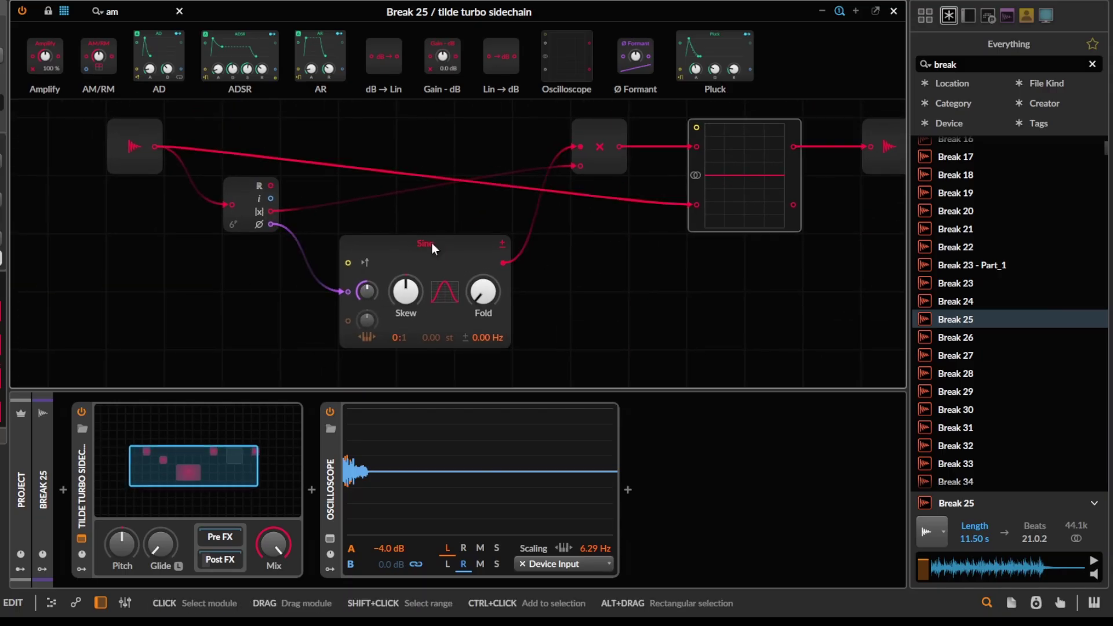
# Step: Replace the Sine with a Wavetable module and adjust its Index
pyautogui.rightClick(436, 258)
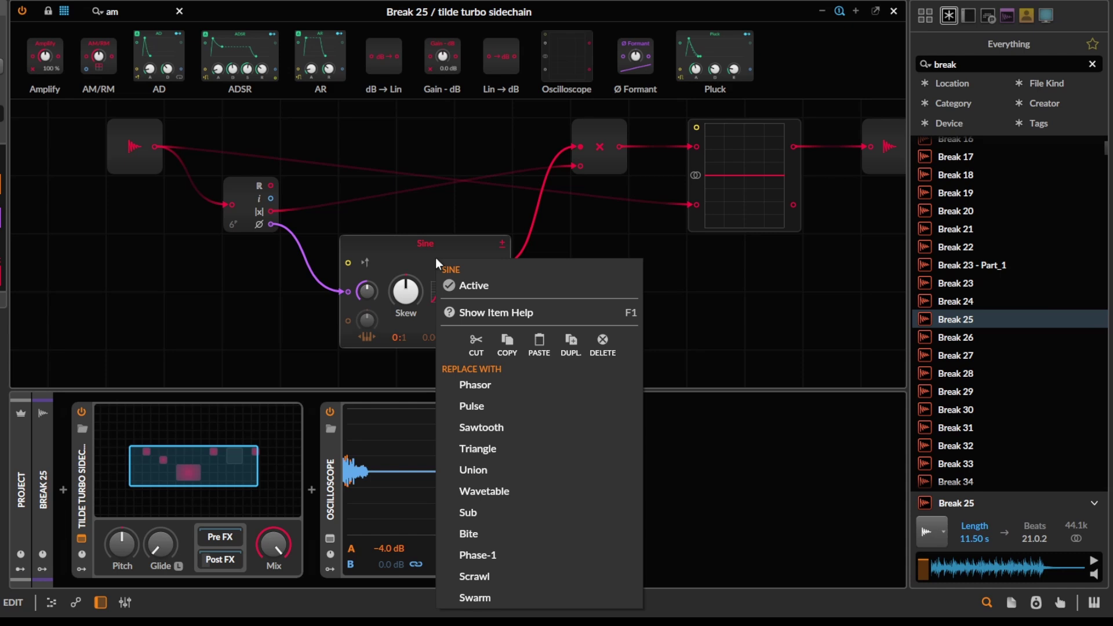
pyautogui.click(543, 491)
pyautogui.moveTo(486, 301); pyautogui.dragTo(486, 296)
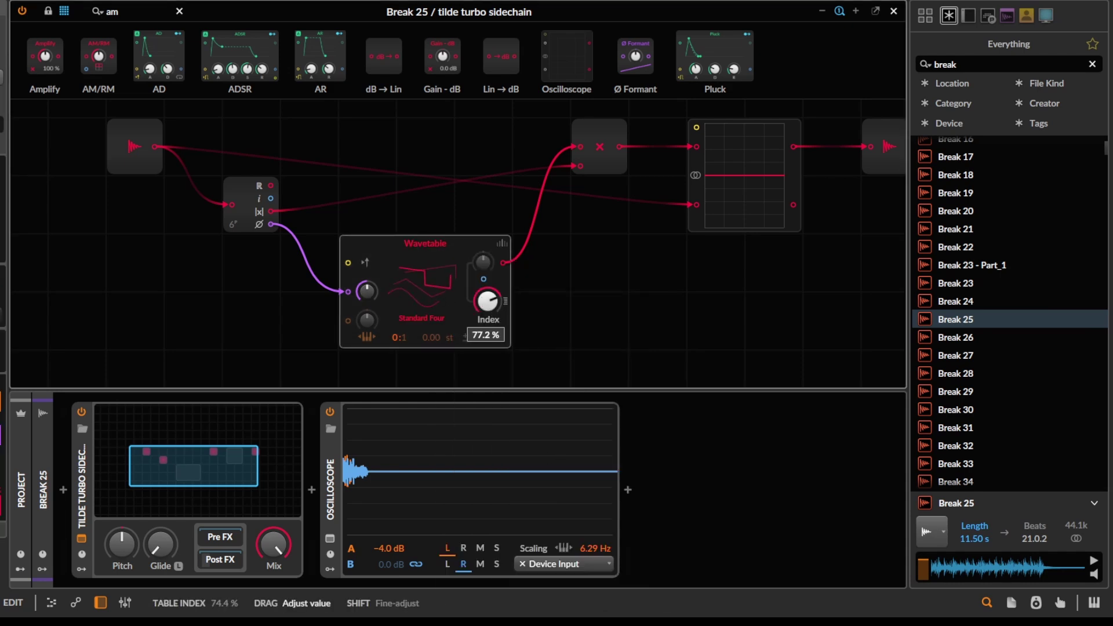
# Step: Load the Telecaster wavetable into the Wavetable module and try out its Index
pyautogui.click(429, 291)
pyautogui.scroll(-3, 524, 434)
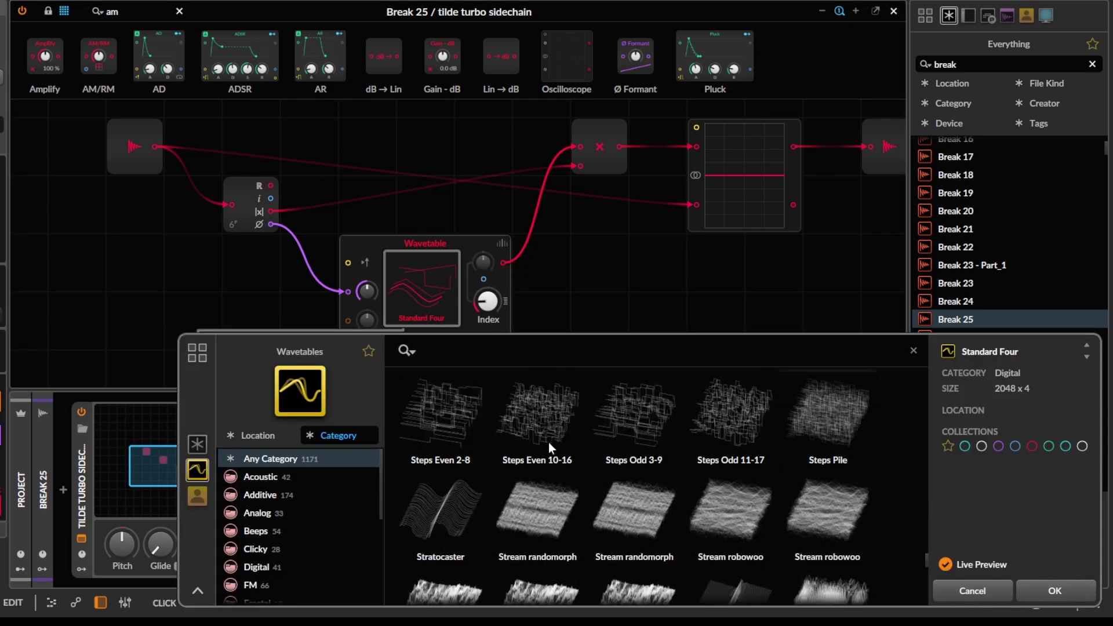
pyautogui.scroll(-4, 634, 531)
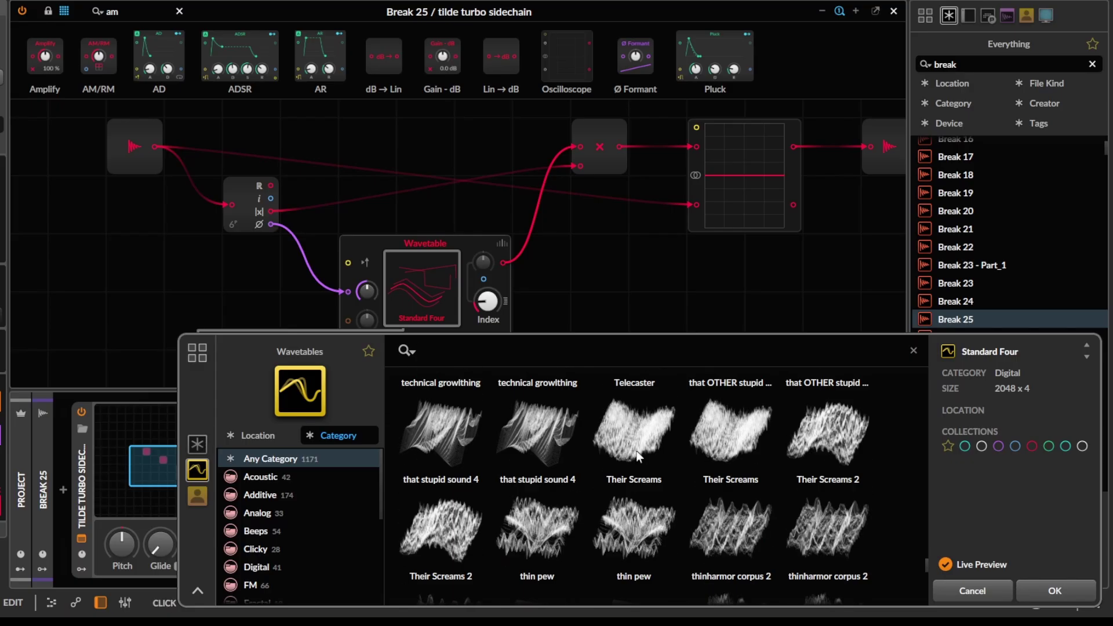
pyautogui.scroll(1, 644, 464)
pyautogui.click(648, 419)
pyautogui.click(1039, 598)
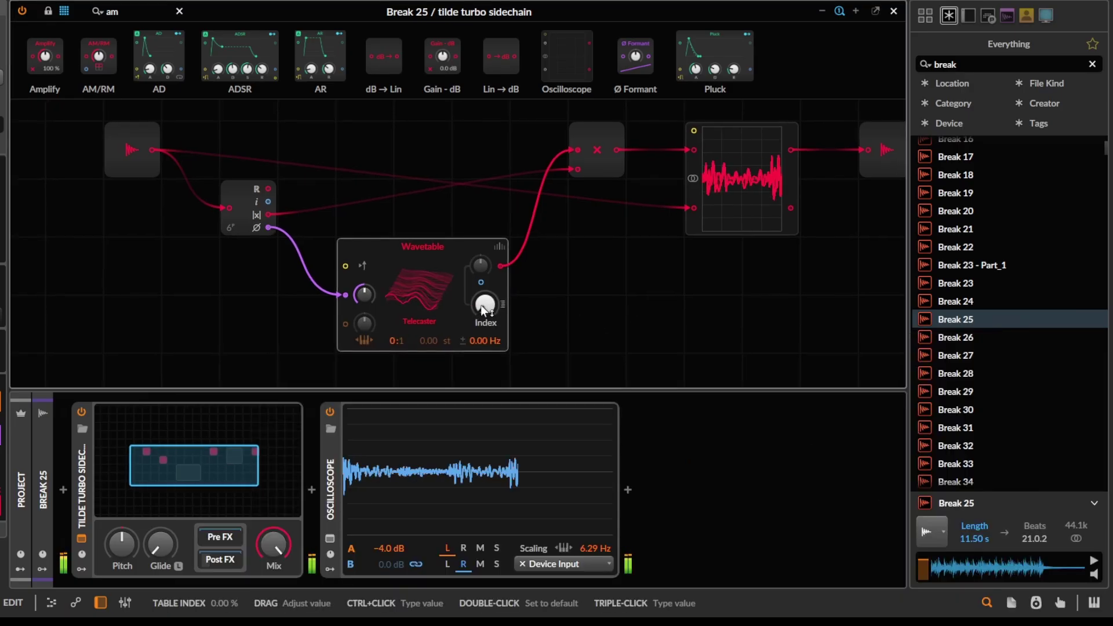
pyautogui.moveTo(481, 305); pyautogui.dragTo(765, 217)
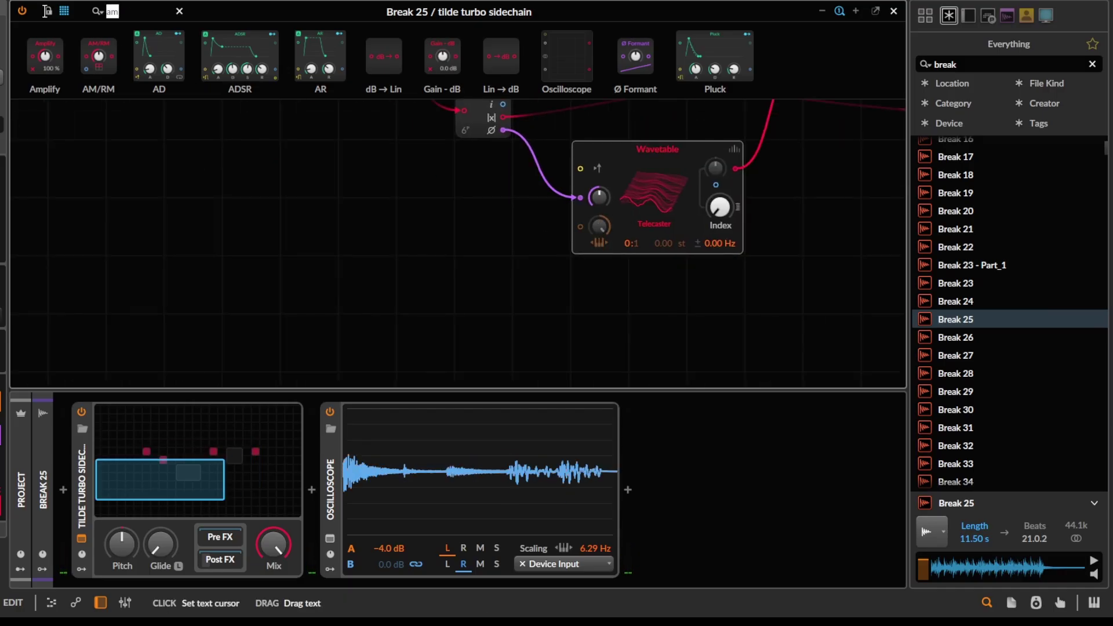
# Step: Add a Pitches module next to the Wavetable and set its step count to 2
pyautogui.press('BackSpace')
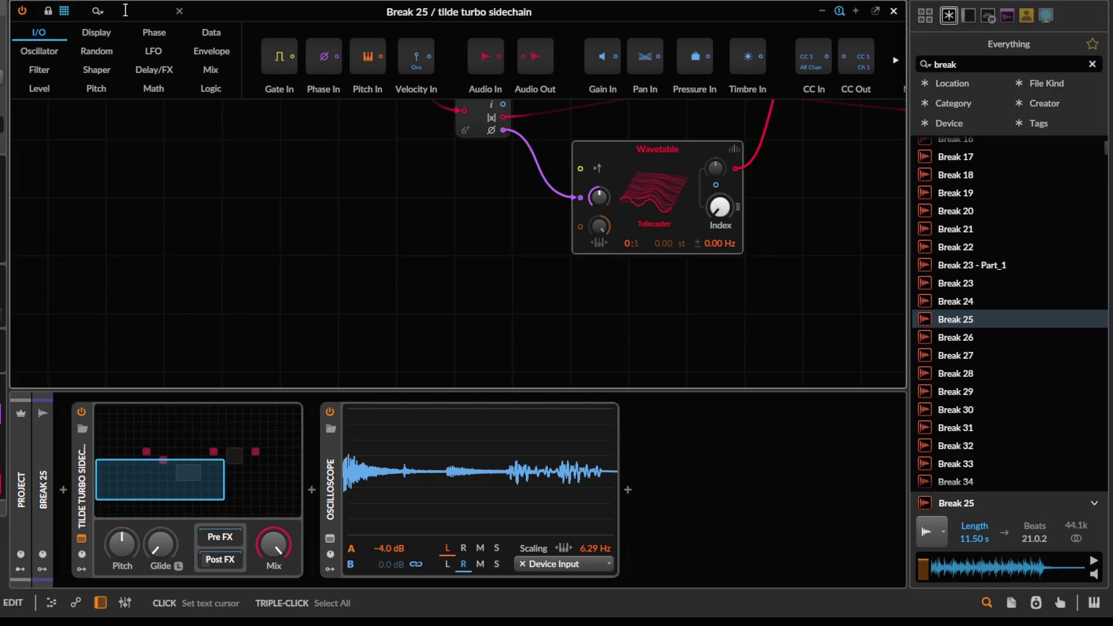
pyautogui.write('notes')
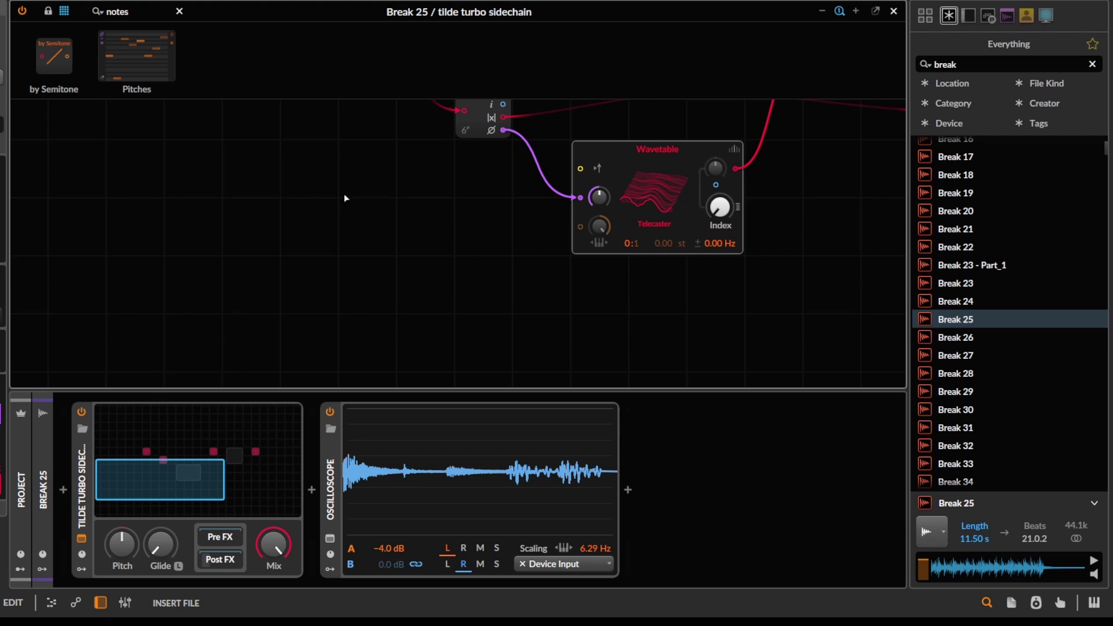
pyautogui.moveTo(345, 195); pyautogui.dragTo(412, 241)
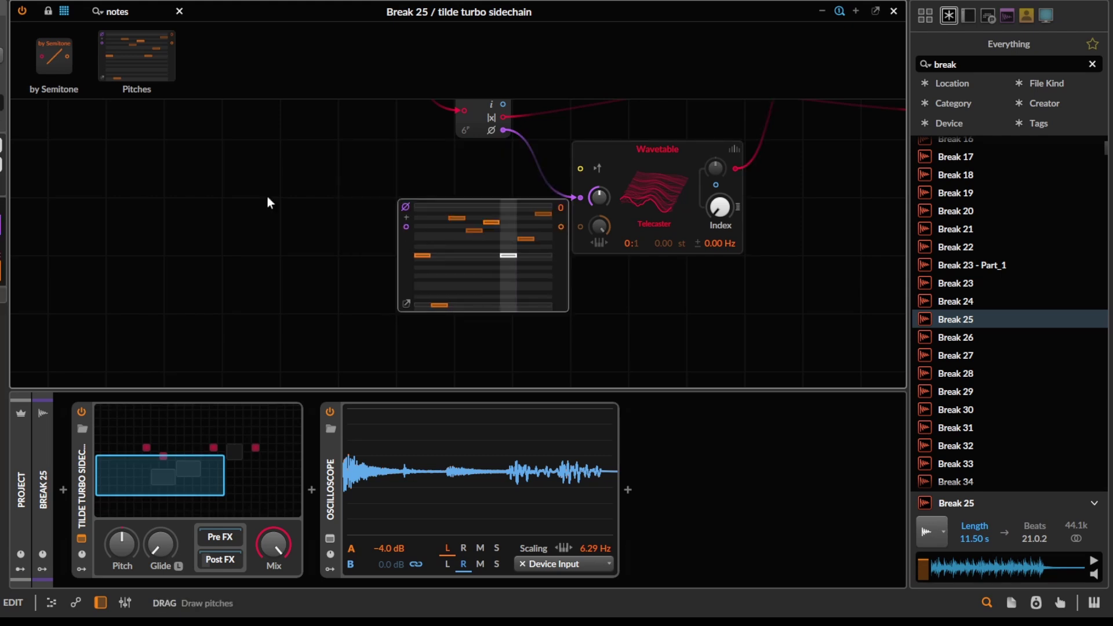
pyautogui.moveTo(1, 103); pyautogui.dragTo(1, 133)
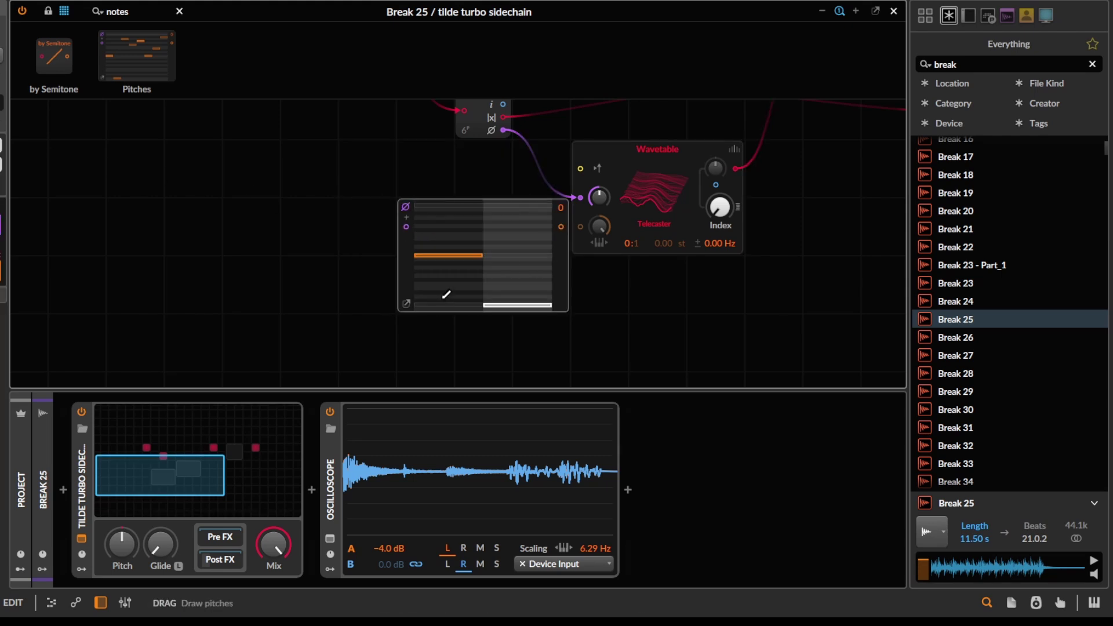
# Step: Set the Pitches module's octave to -4 and draw its two steps, with the second higher than the first
pyautogui.click(445, 303)
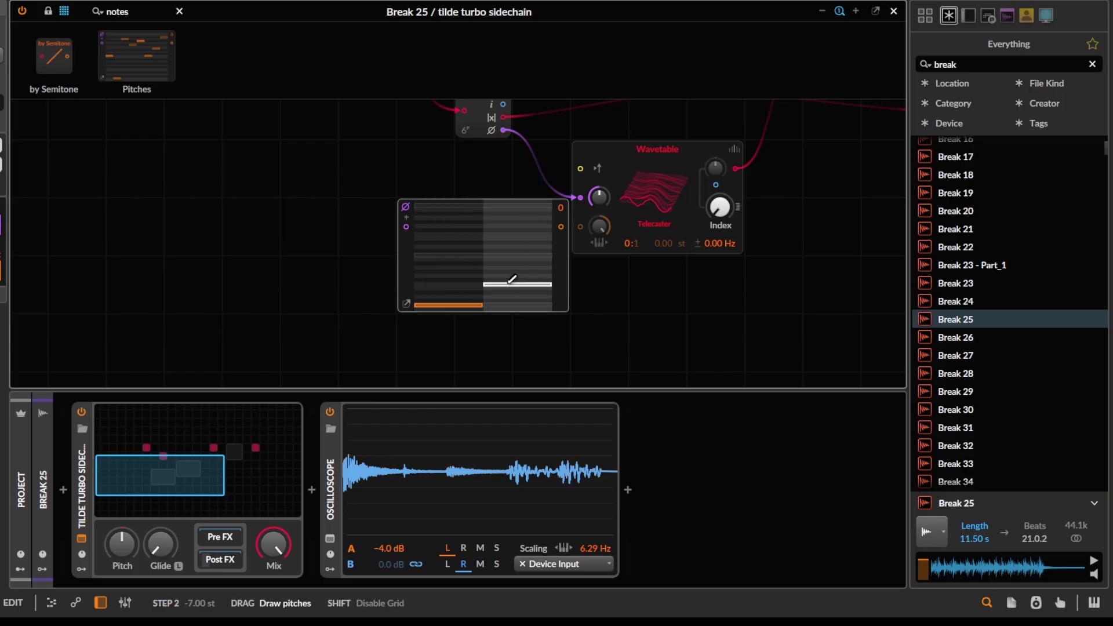
pyautogui.moveTo(561, 208)
pyautogui.mouseDown()
pyautogui.moveTo(561, 198)
pyautogui.moveTo(561, 218)
pyautogui.mouseUp()
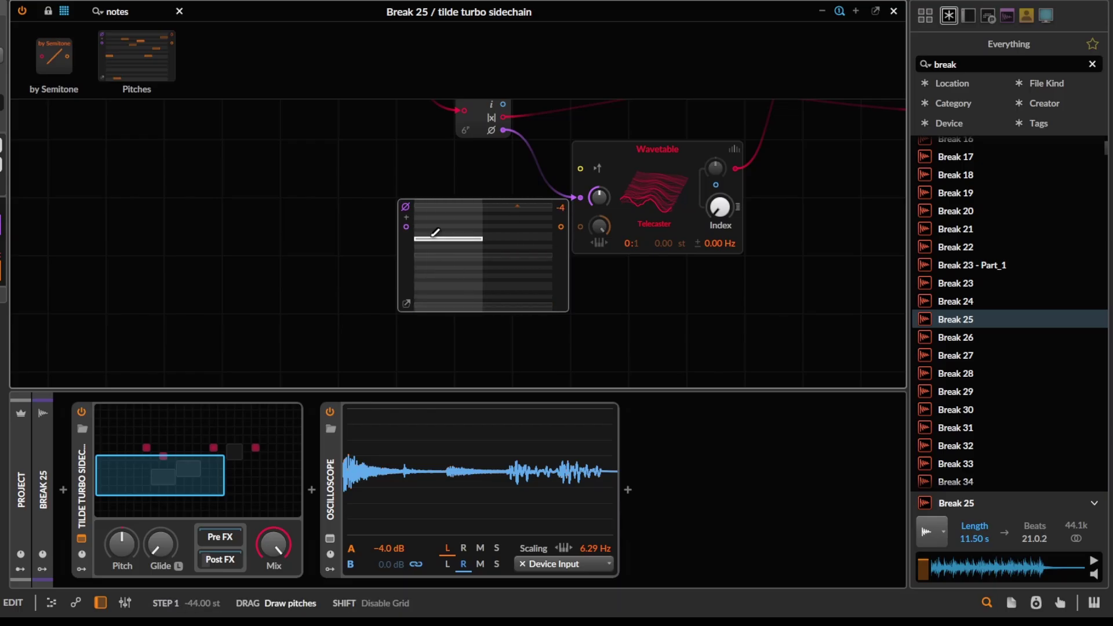
pyautogui.moveTo(435, 232); pyautogui.dragTo(437, 230)
pyautogui.click(529, 218)
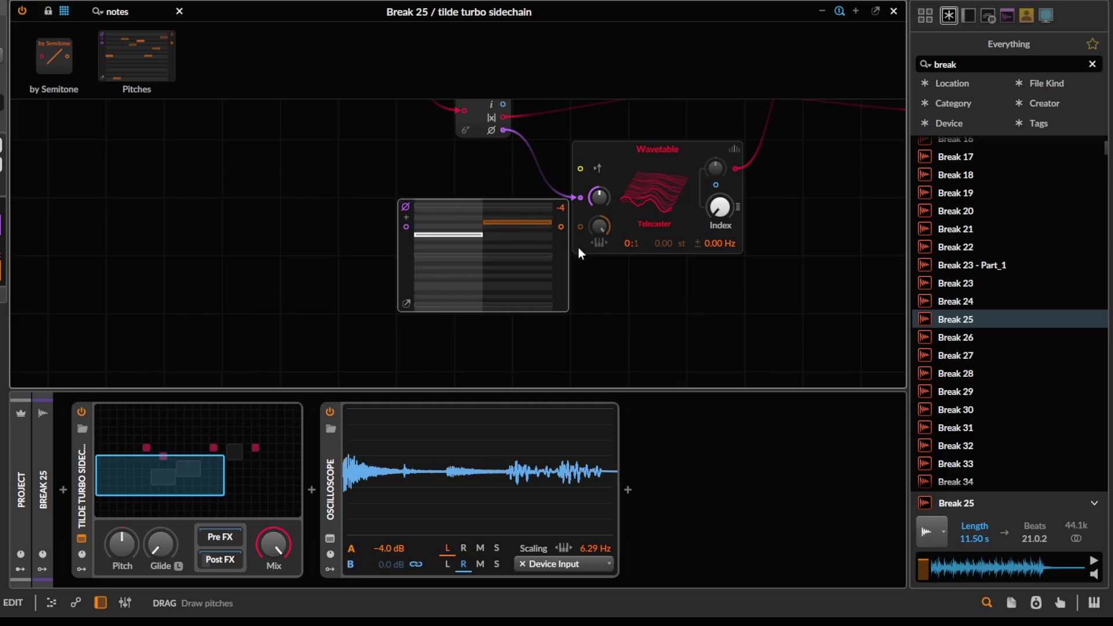
# Step: Connect the Pitches output to the Wavetable's pitch input and move the Pitches module farther away from the Wavetable
pyautogui.moveTo(578, 248)
pyautogui.mouseDown()
pyautogui.moveTo(457, 284)
pyautogui.moveTo(468, 265)
pyautogui.mouseUp()
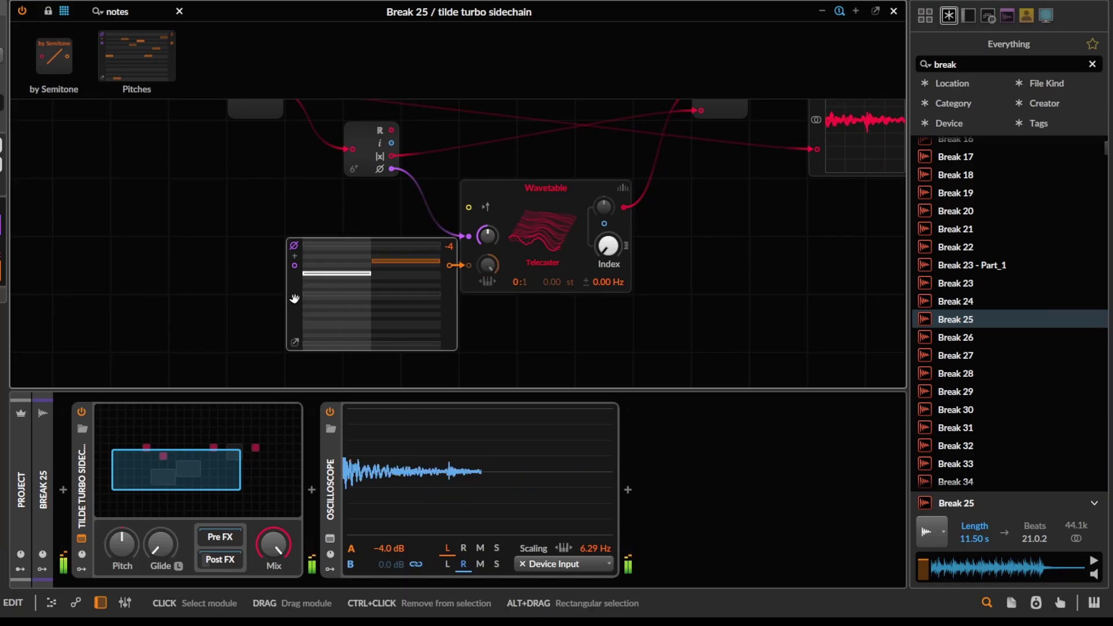
pyautogui.moveTo(293, 297); pyautogui.dragTo(177, 296)
pyautogui.moveTo(411, 246); pyautogui.dragTo(442, 285)
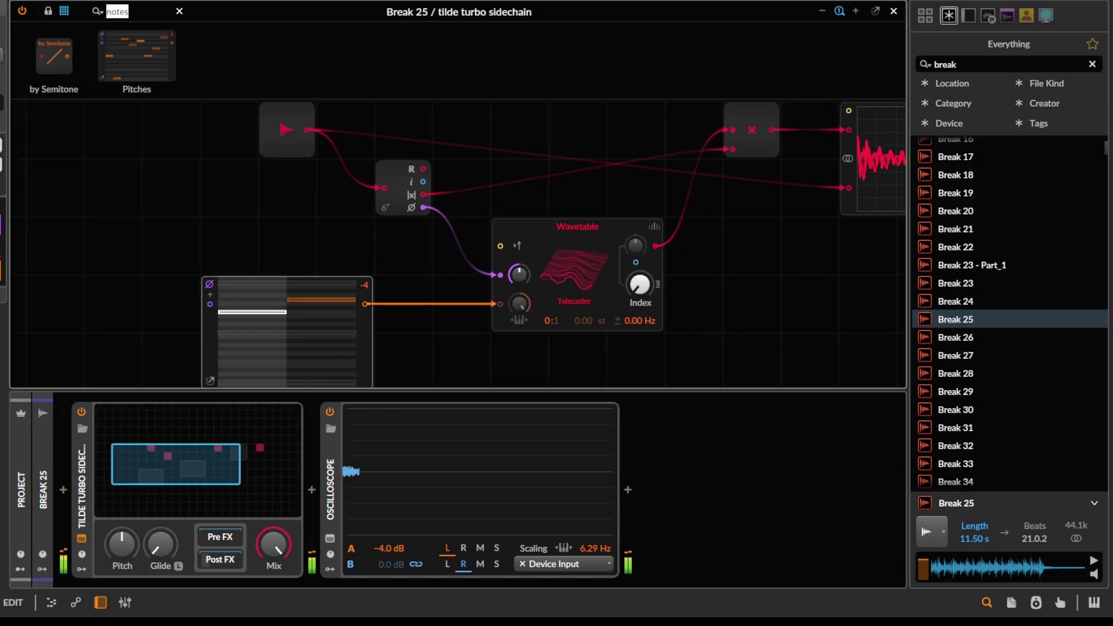
# Step: Insert a Low-pass between the Dome's phase output and the Wavetable, with its cutoff at about 6.7 kHz
pyautogui.write('low')
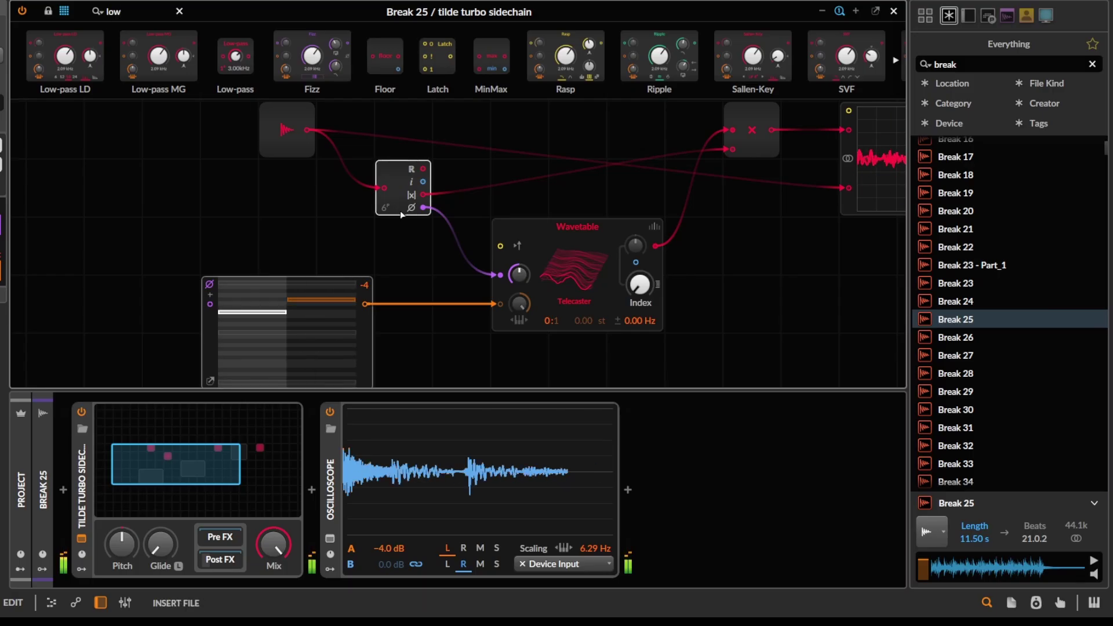
pyautogui.moveTo(421, 211); pyautogui.dragTo(403, 307)
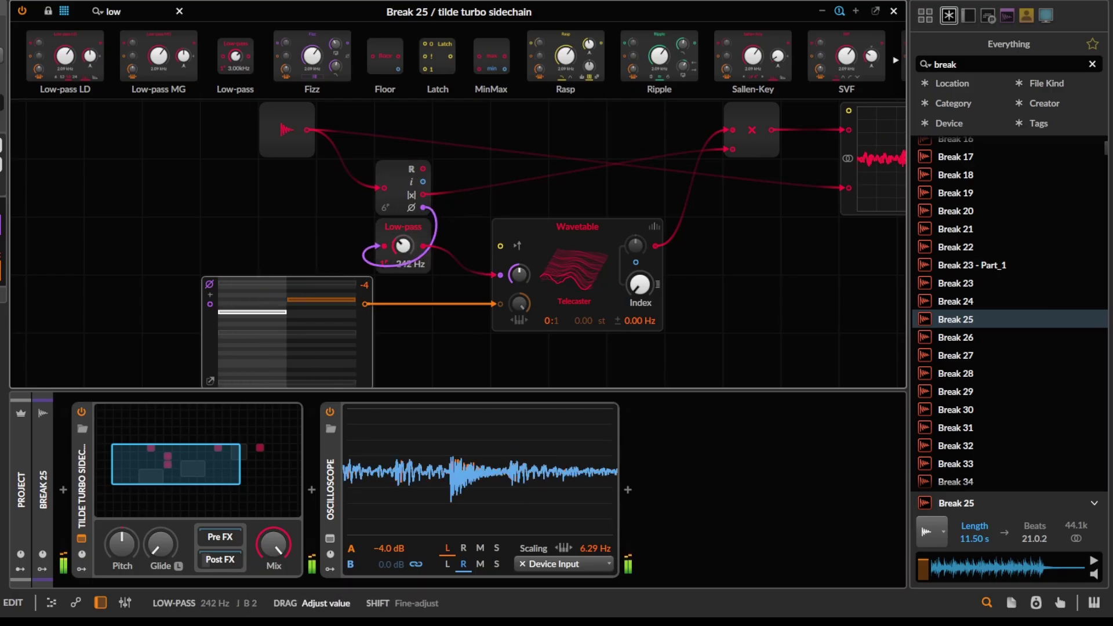
pyautogui.moveTo(403, 246); pyautogui.dragTo(403, 247)
pyautogui.moveTo(500, 238); pyautogui.dragTo(447, 255)
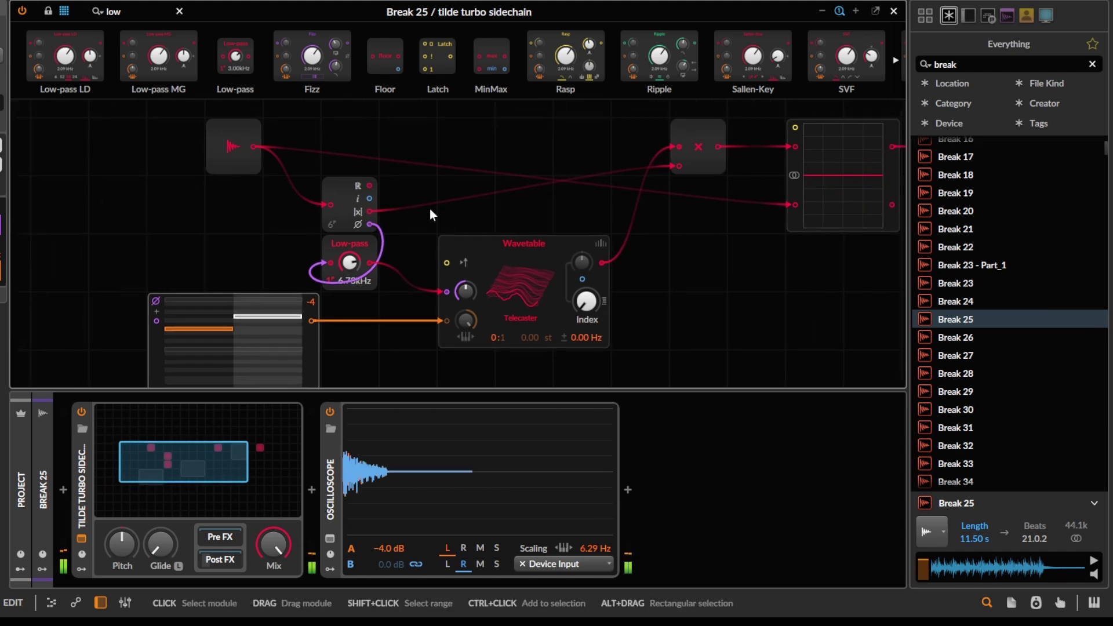
# Step: Insert a Low-pass at 215 Hz followed by a falling Slope at 15.3 ms between the Dome's magnitude output and the Multiply
pyautogui.press('Delete')
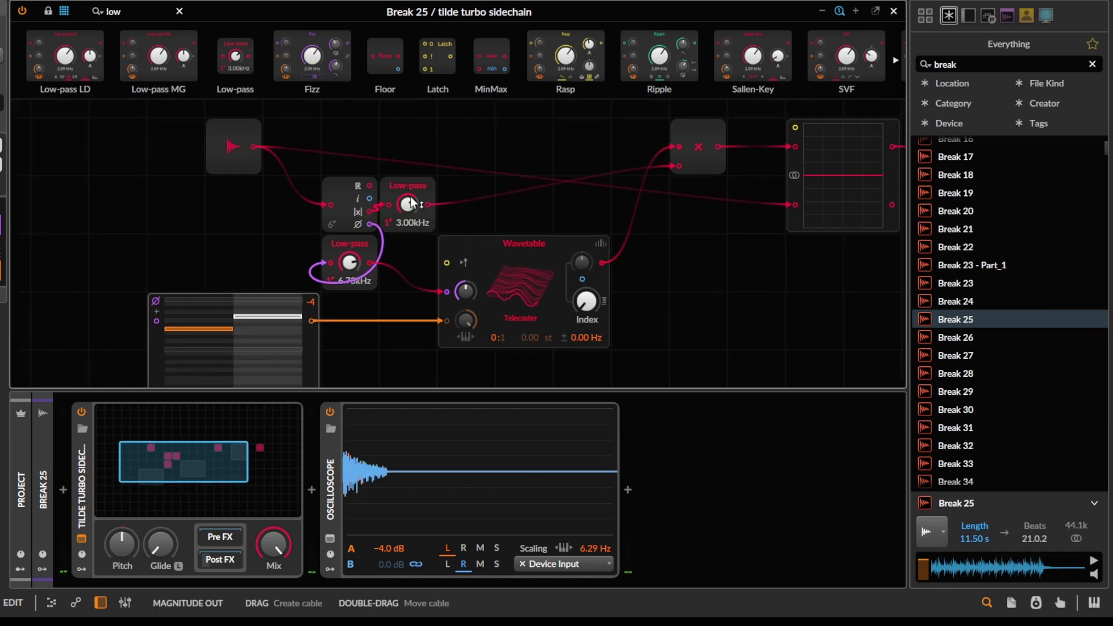
pyautogui.moveTo(411, 202); pyautogui.dragTo(523, 206)
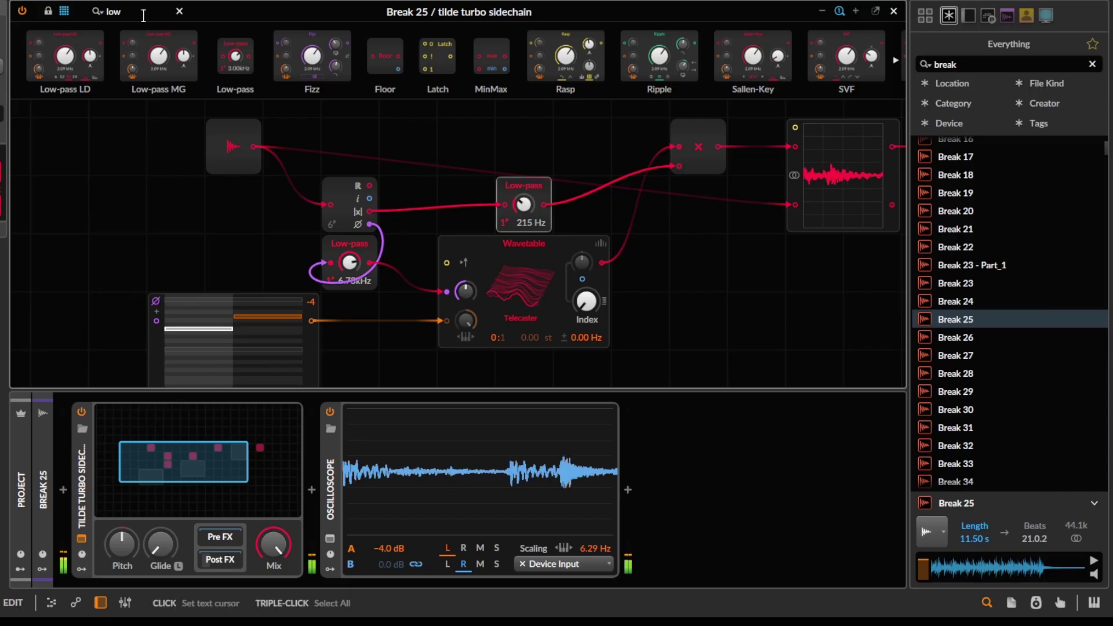
pyautogui.tripleClick(143, 15)
pyautogui.write('slope')
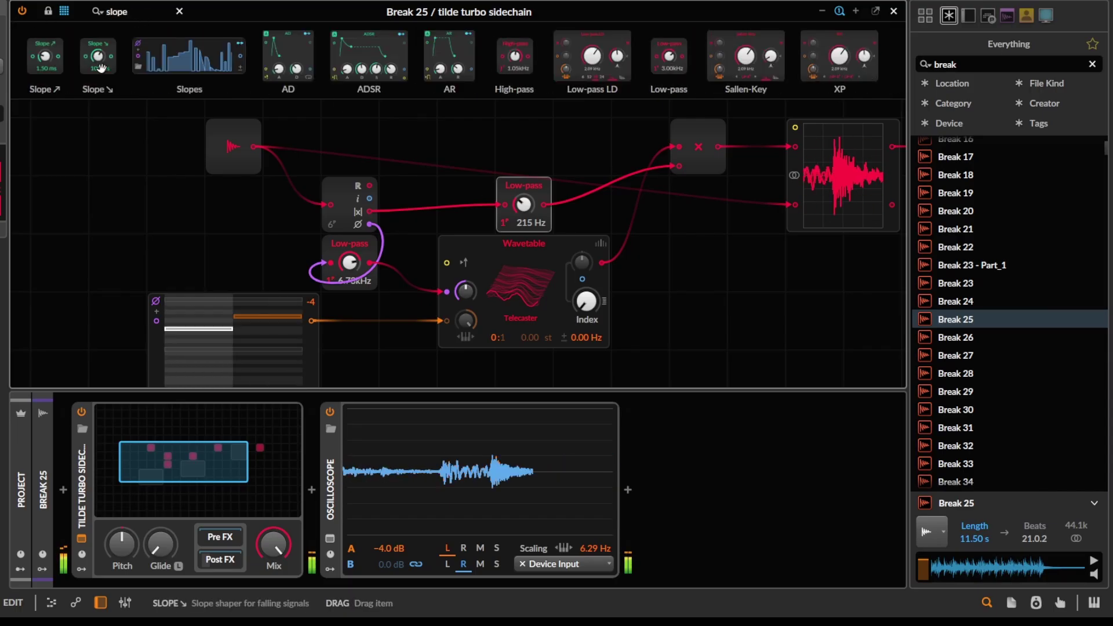
pyautogui.moveTo(100, 68); pyautogui.dragTo(582, 224)
# Step: Shift the Pitches module farther from the Wavetable, set its step count to 4, and draw pitches for the added steps
pyautogui.moveTo(440, 221); pyautogui.dragTo(623, 122)
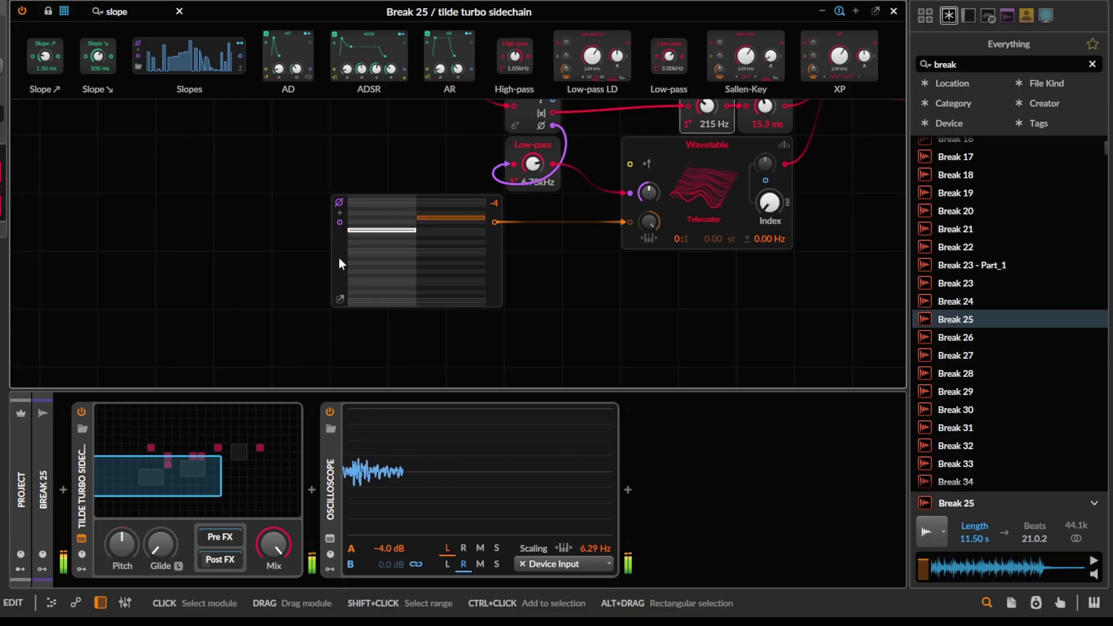
pyautogui.moveTo(339, 264); pyautogui.dragTo(223, 264)
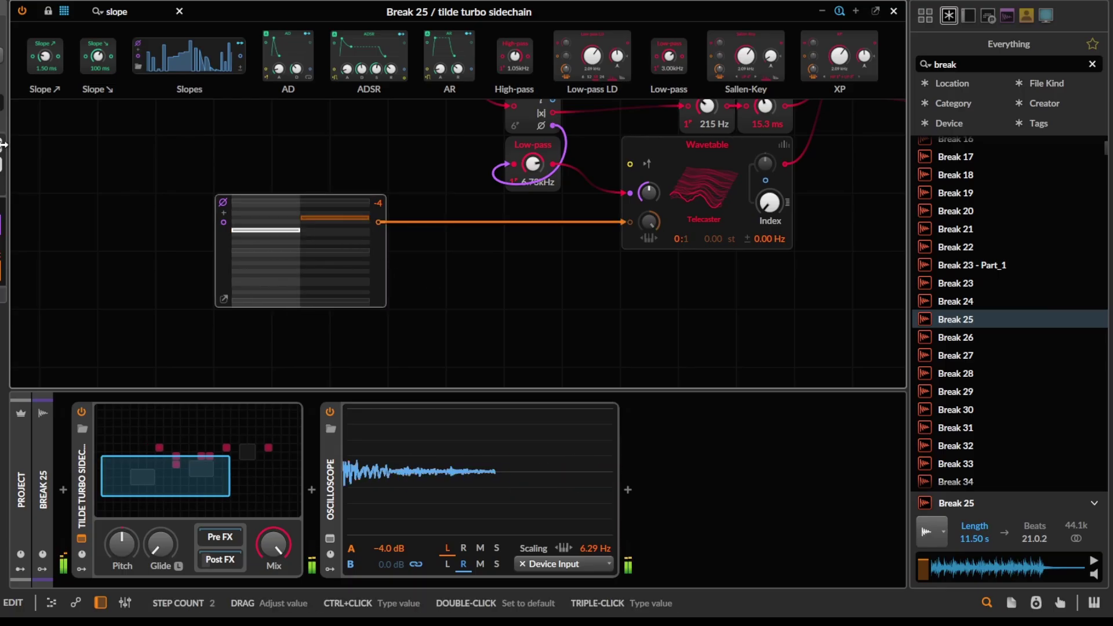
pyautogui.moveTo(383, 264); pyautogui.dragTo(399, 264)
pyautogui.moveTo(389, 217); pyautogui.dragTo(390, 274)
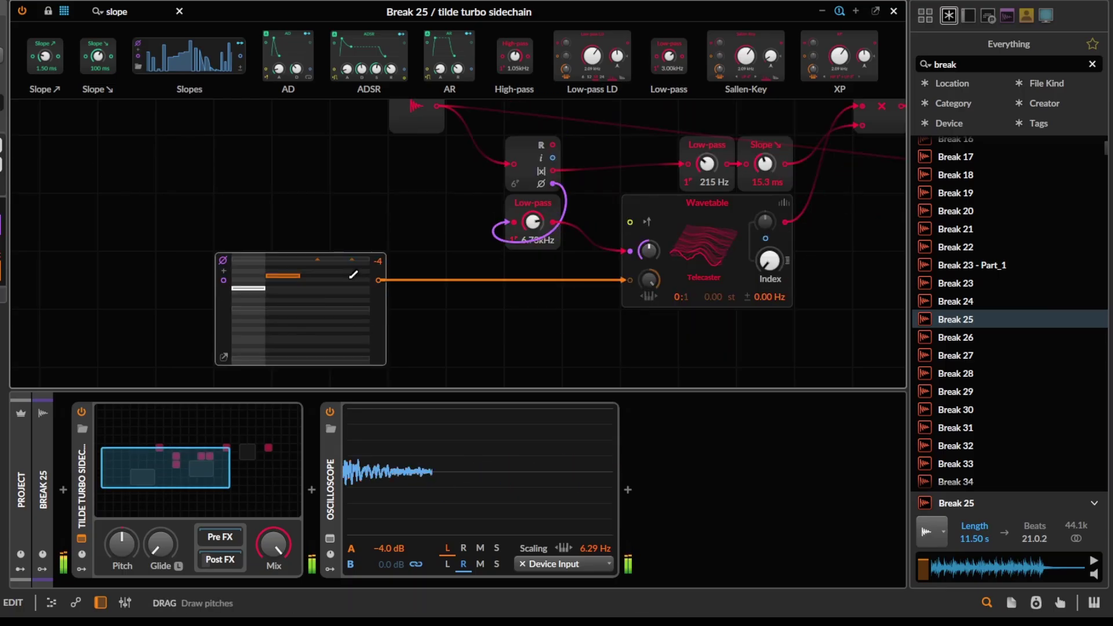
pyautogui.moveTo(317, 271); pyautogui.dragTo(313, 277)
pyautogui.click(345, 281)
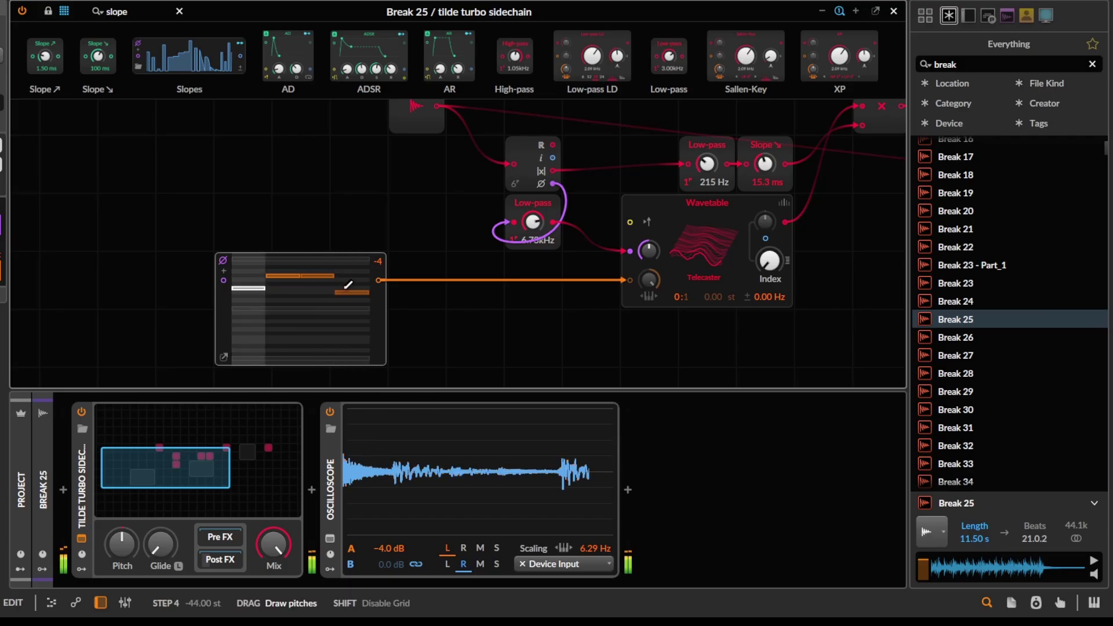
pyautogui.click(332, 259)
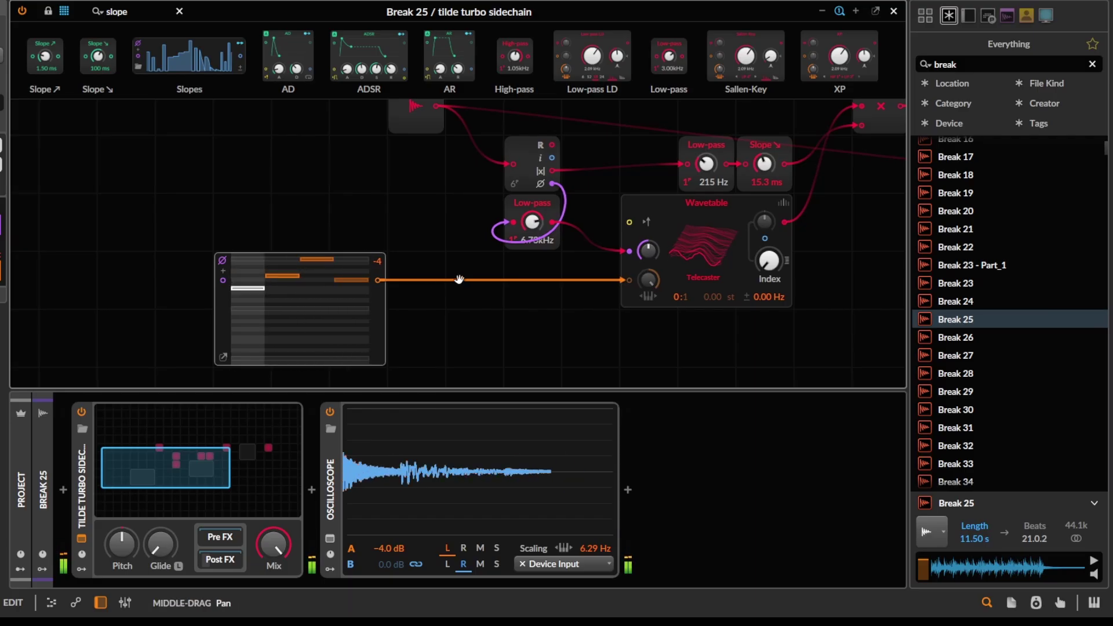
# Step: Move the Pitches module back toward the Wavetable, directly below the phase Low-pass
pyautogui.hscroll(5, 377, 261)
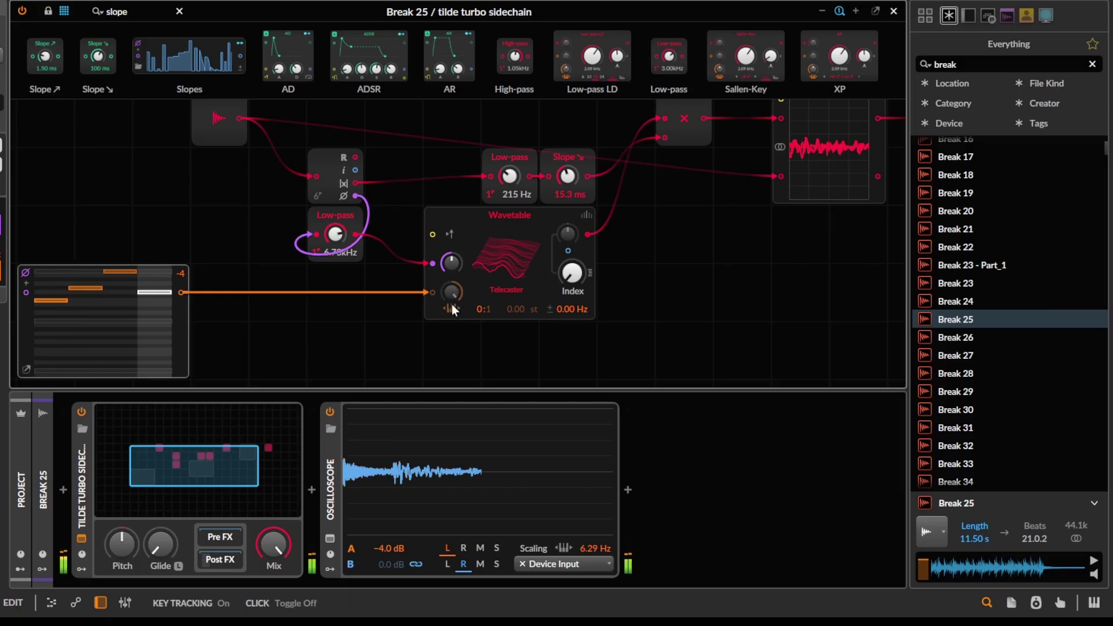
pyautogui.hscroll(-1, 472, 289)
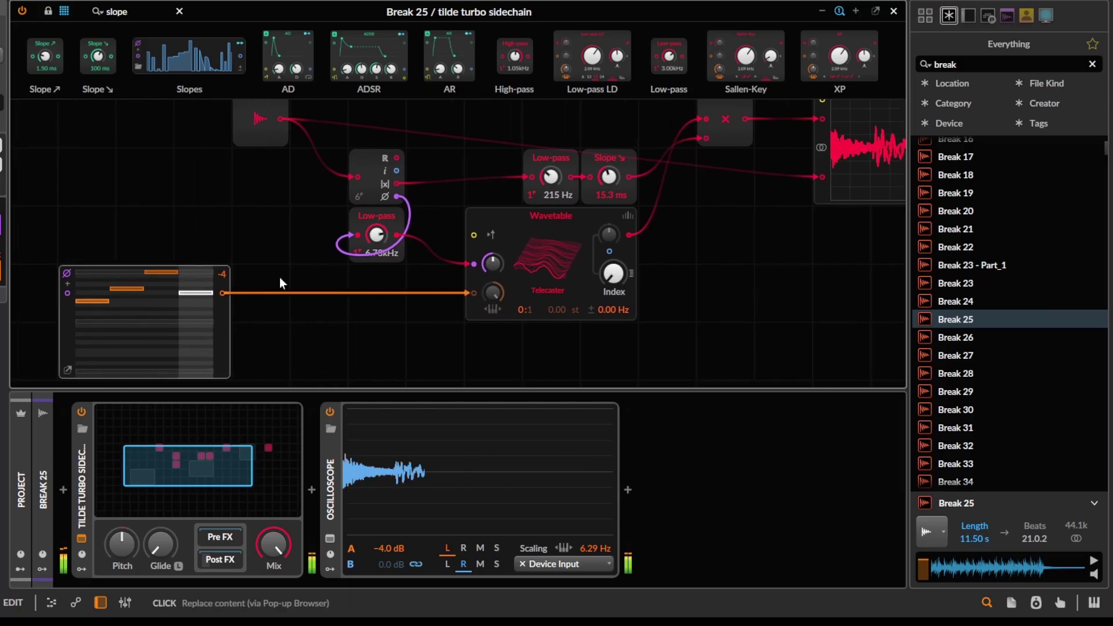
pyautogui.moveTo(216, 277); pyautogui.dragTo(333, 277)
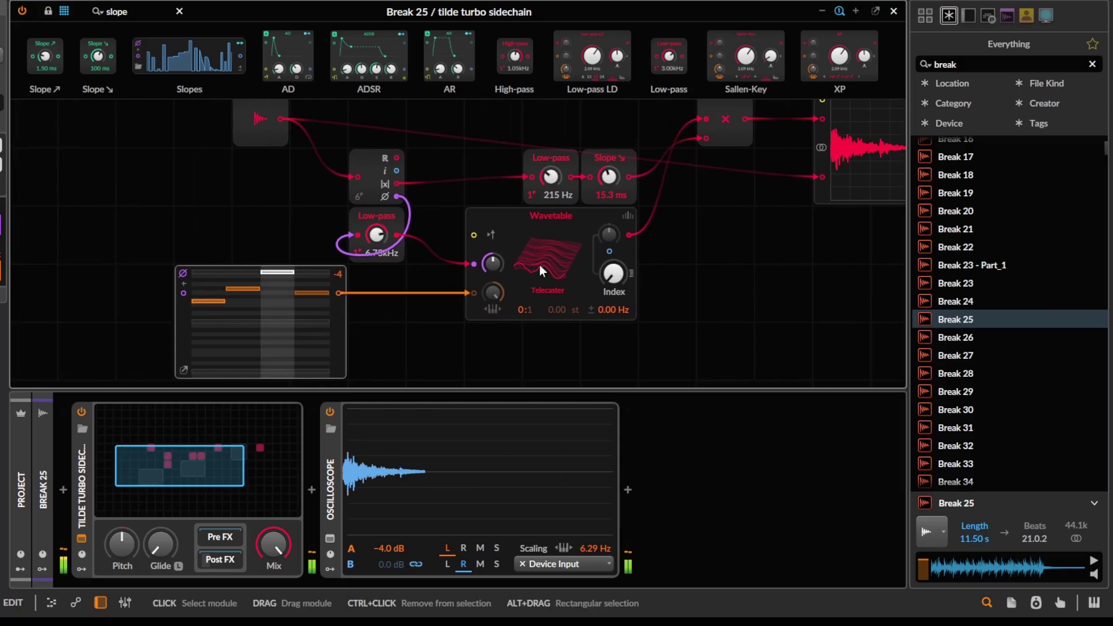
pyautogui.click(549, 218)
pyautogui.moveTo(333, 315); pyautogui.dragTo(391, 314)
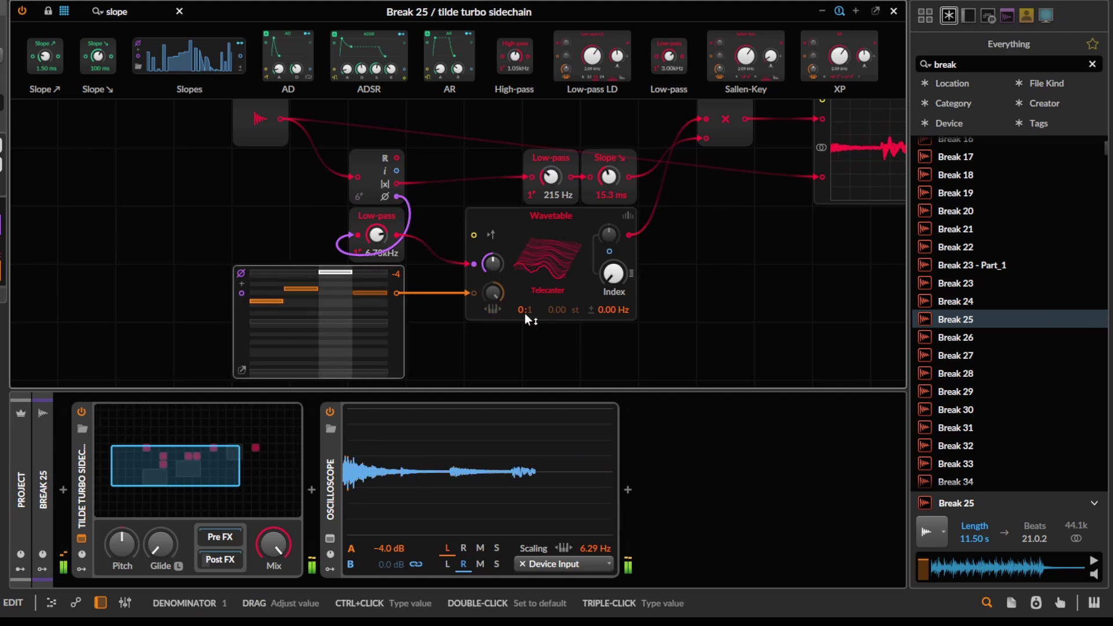
# Step: Set the Wavetable's frequency ratio to 1:4
pyautogui.moveTo(524, 313); pyautogui.dragTo(519, 309)
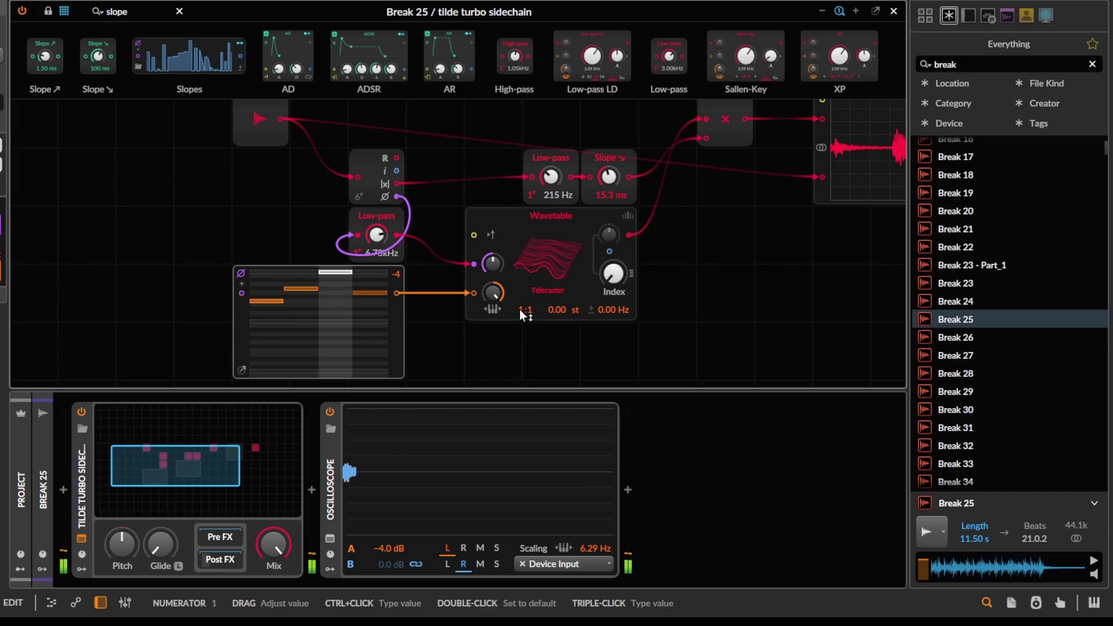
pyautogui.moveTo(530, 310); pyautogui.dragTo(530, 304)
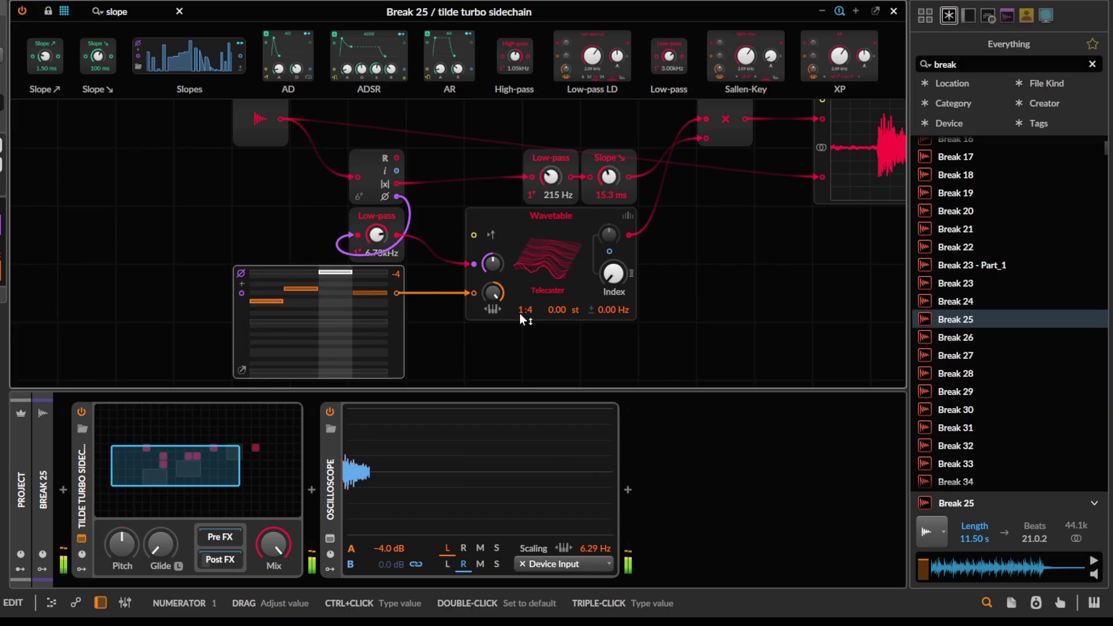
pyautogui.moveTo(469, 333); pyautogui.dragTo(401, 351)
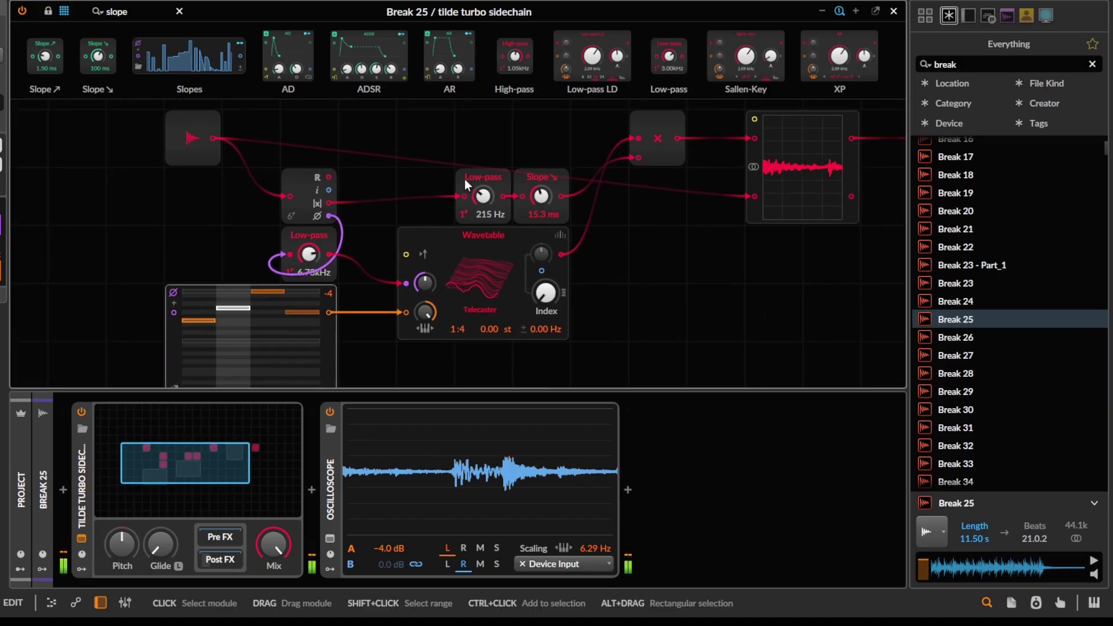
# Step: Insert a Low-pass between the Multiply and the grid Oscilloscope, with its cutoff at 201 Hz
pyautogui.doubleClick(132, 12)
pyautogui.write('low')
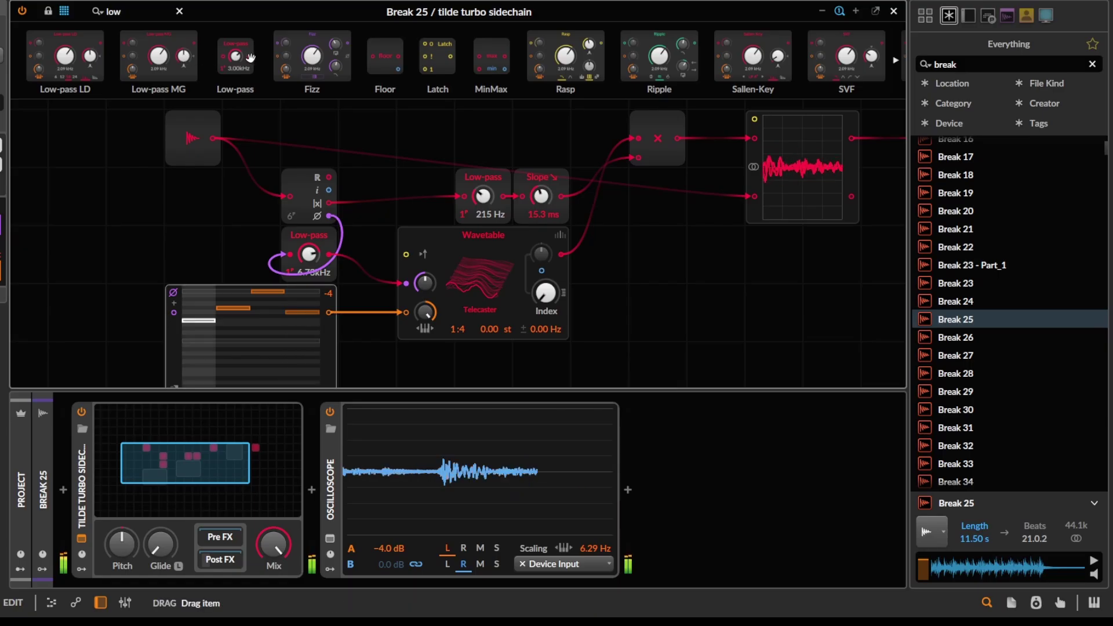
pyautogui.moveTo(235, 58); pyautogui.dragTo(716, 192)
pyautogui.hscroll(5, 526, 159)
# Step: Try different Wavetable frequency ratios from 1:1 to 1:4, and raise the phase Low-pass cutoff to about 7.5 kHz
pyautogui.moveTo(352, 304); pyautogui.dragTo(469, 253)
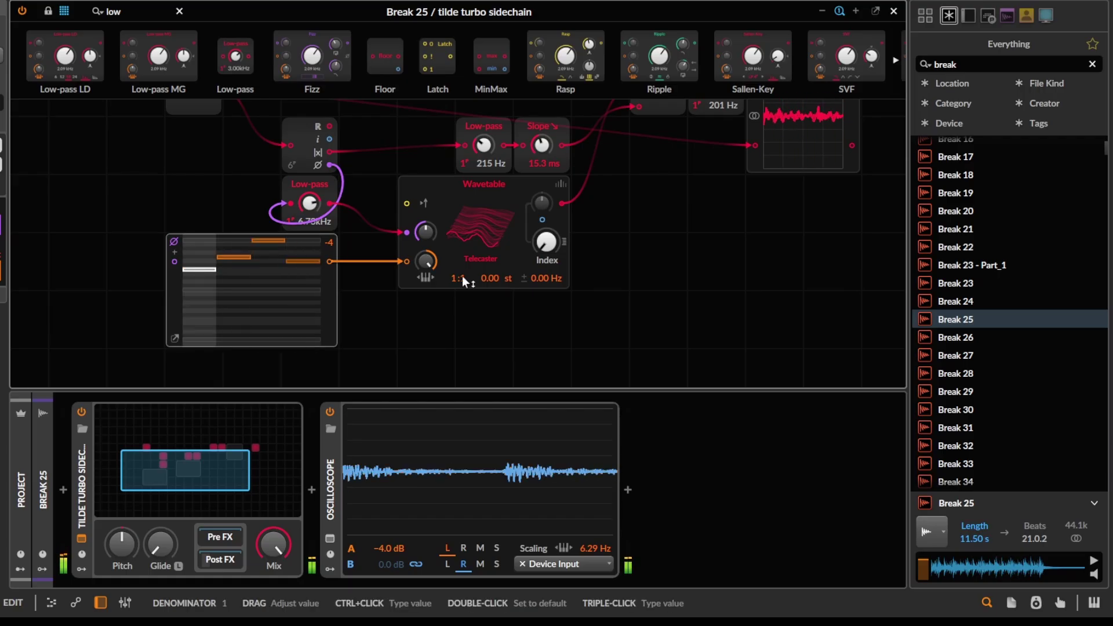
pyautogui.moveTo(461, 276); pyautogui.dragTo(462, 253)
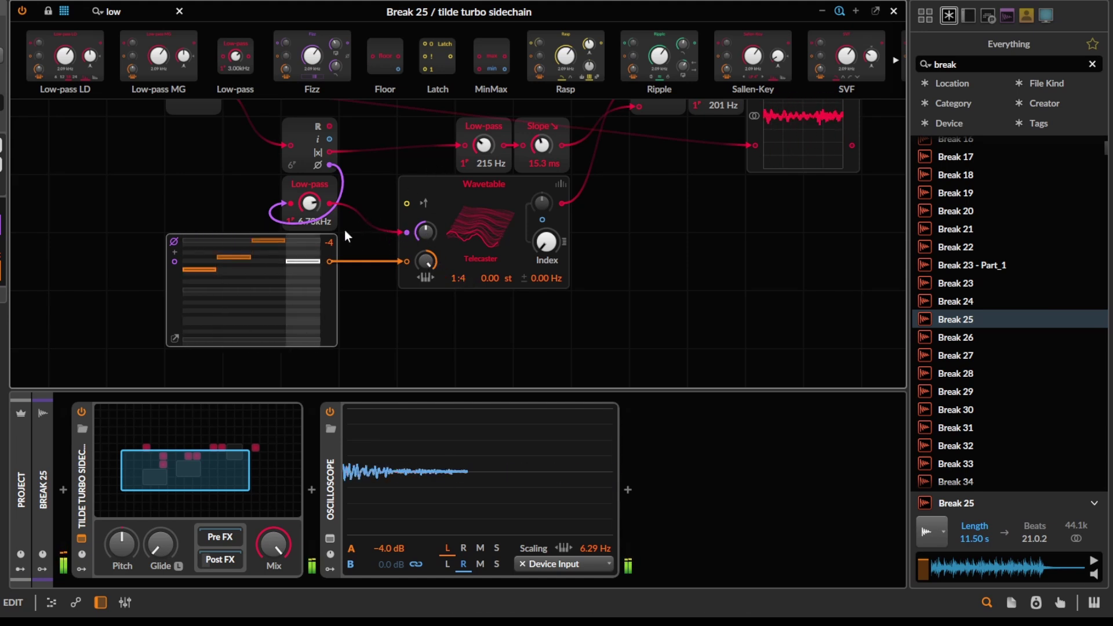
pyautogui.moveTo(310, 203)
pyautogui.mouseDown()
pyautogui.moveTo(309, 238)
pyautogui.moveTo(309, 200)
pyautogui.mouseUp()
pyautogui.moveTo(450, 219); pyautogui.dragTo(533, 257)
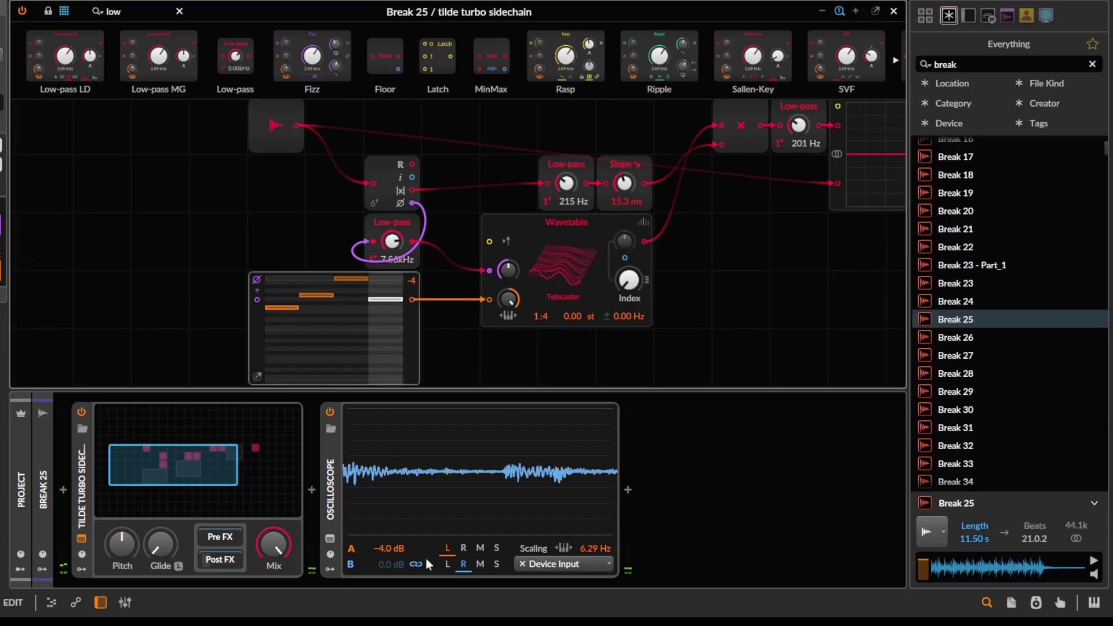
# Step: Undo the last phase Low-pass cutoff change and the last Wavetable ratio change
pyautogui.moveTo(601, 270); pyautogui.dragTo(609, 243)
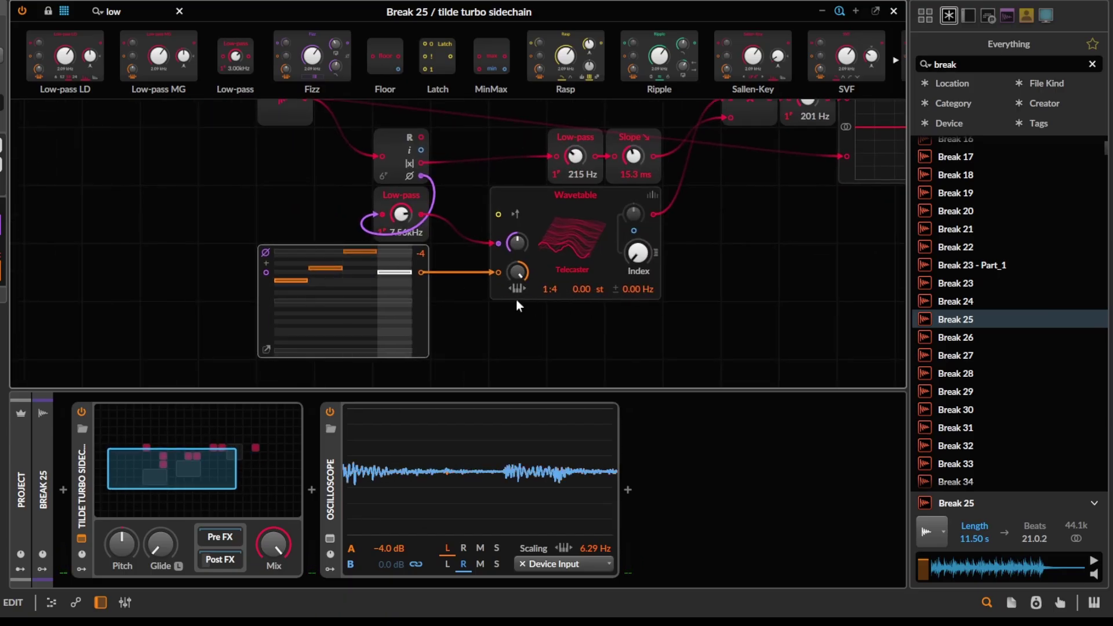
pyautogui.moveTo(515, 300); pyautogui.dragTo(386, 330)
pyautogui.hotkey('ctrl', 'z')
pyautogui.hotkey('ctrl', 'z')
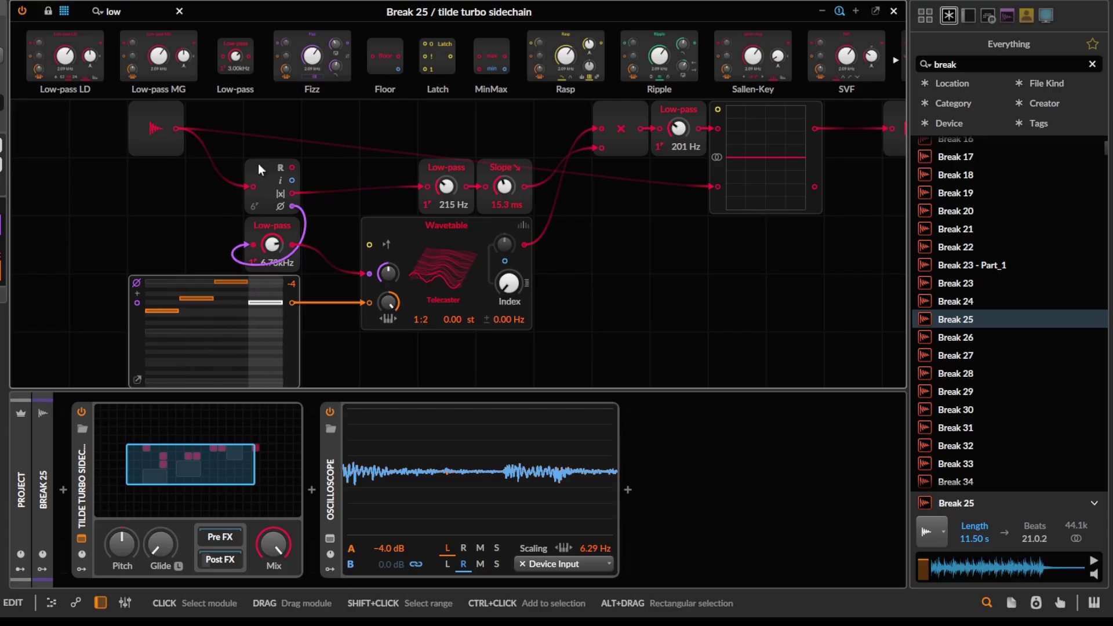